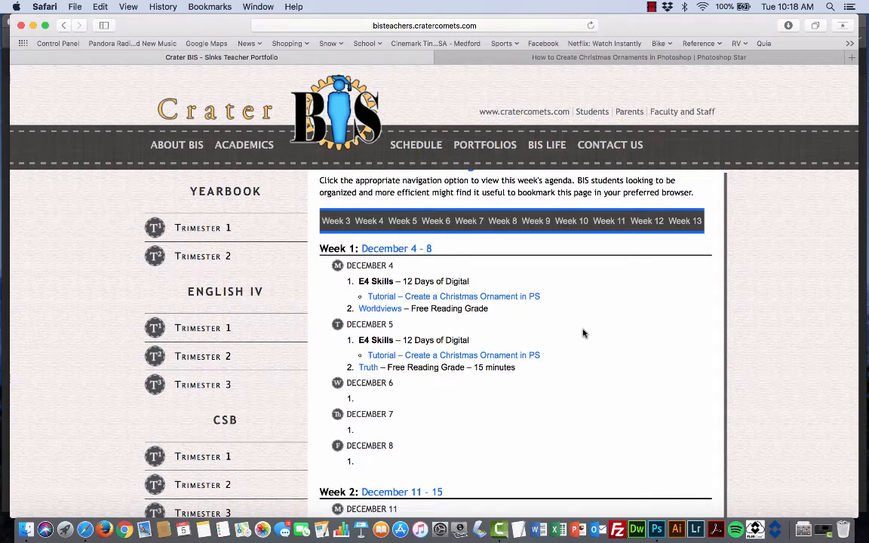
Step: Open the Christmas ornament tutorial from the December 5 agenda, keep one copy open, and review its final image, resources and Step 1
scroll(583, 332, down, 2)
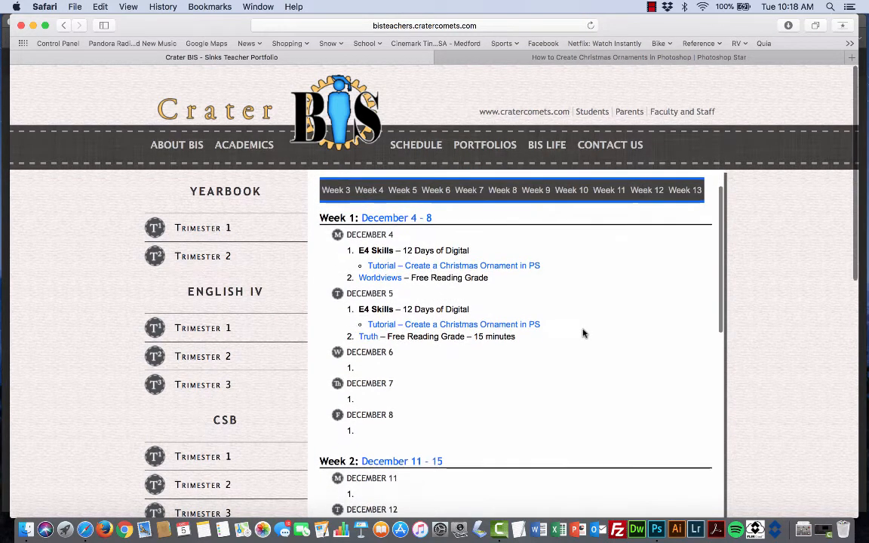
click(491, 325)
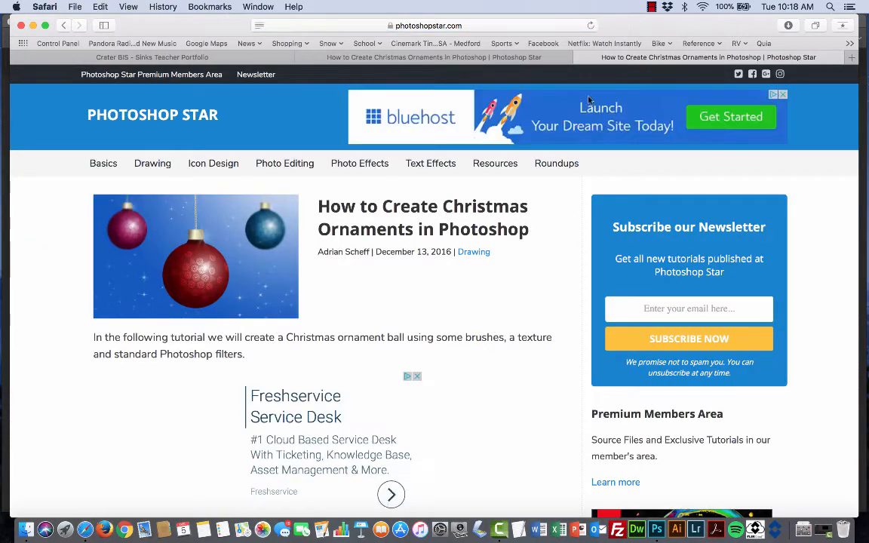
click(301, 57)
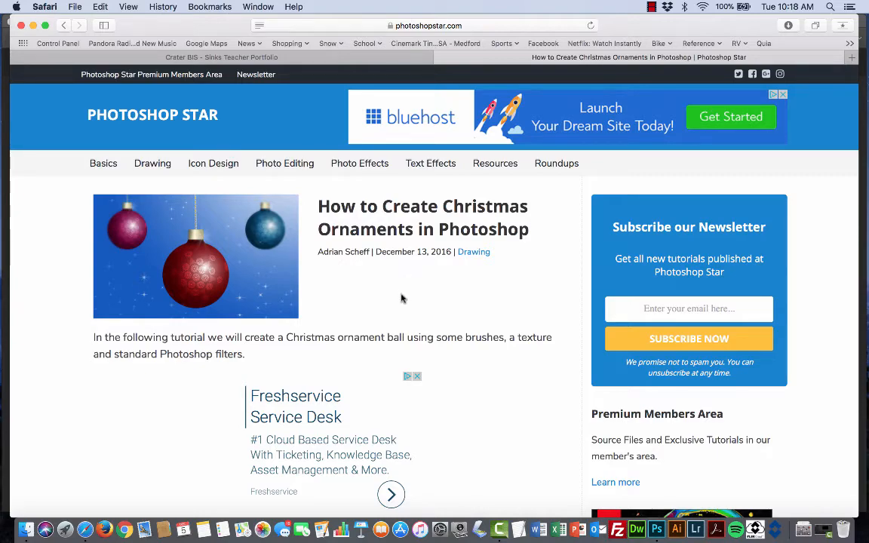
scroll(401, 299, down, 7)
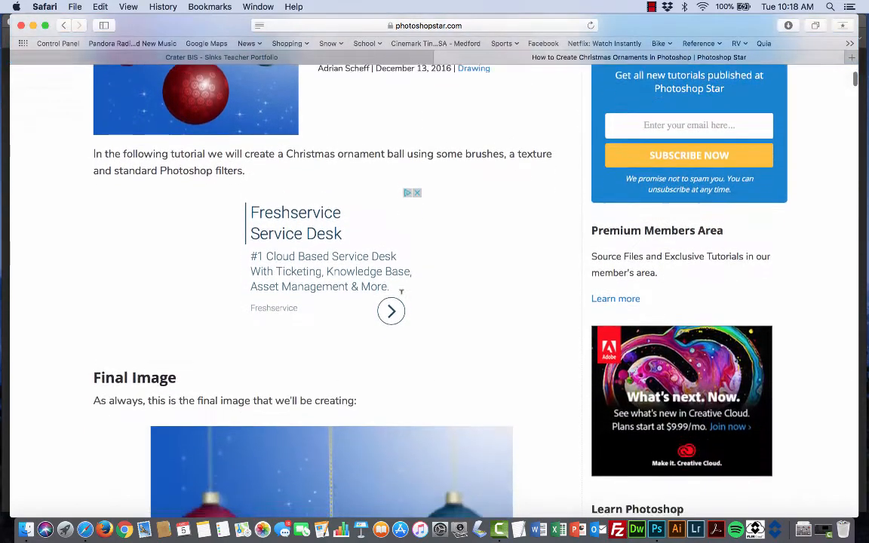
scroll(402, 294, down, 5)
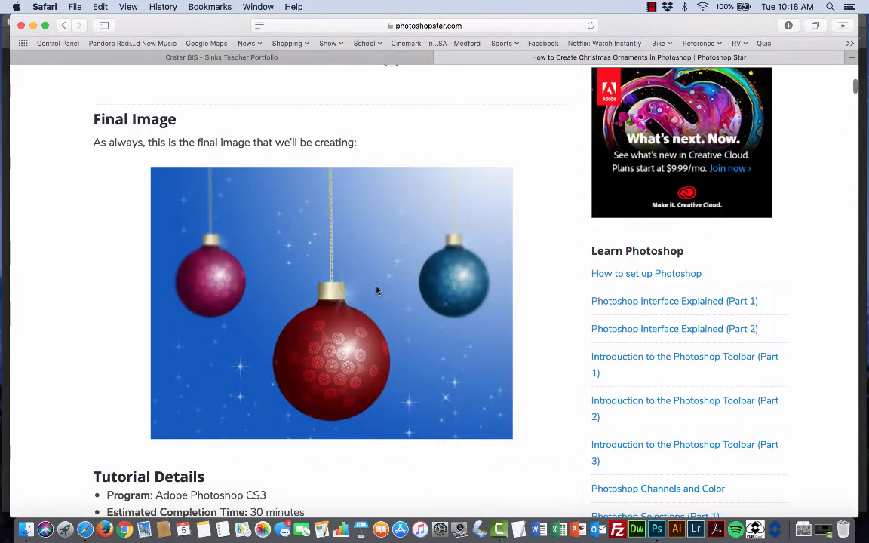
scroll(377, 289, down, 7)
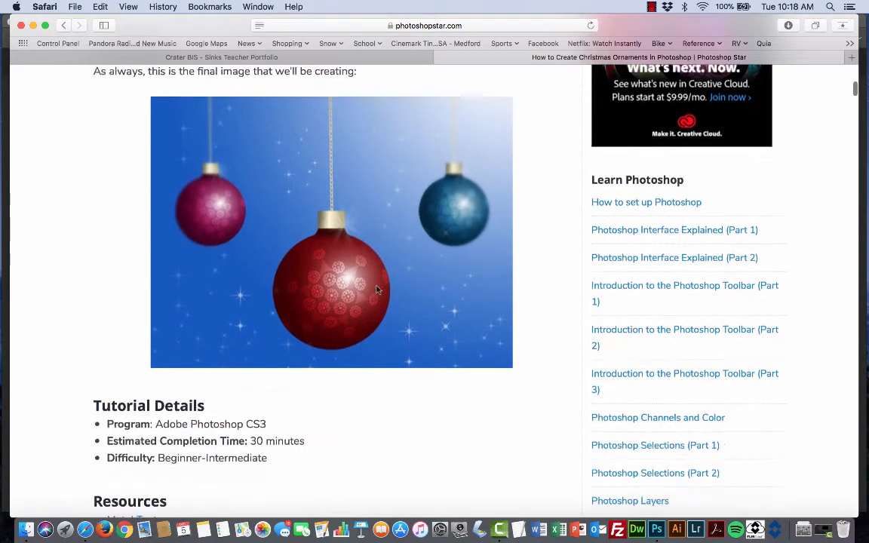
scroll(378, 290, down, 1)
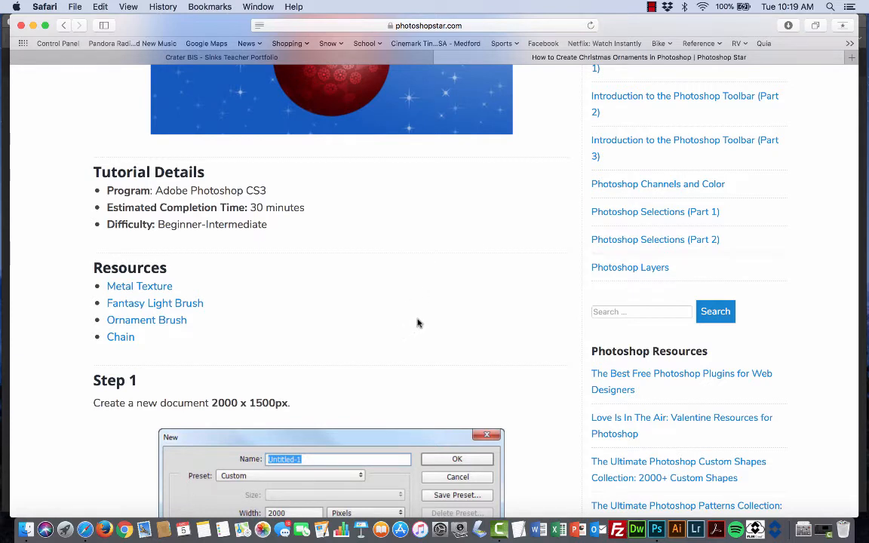
scroll(419, 323, down, 5)
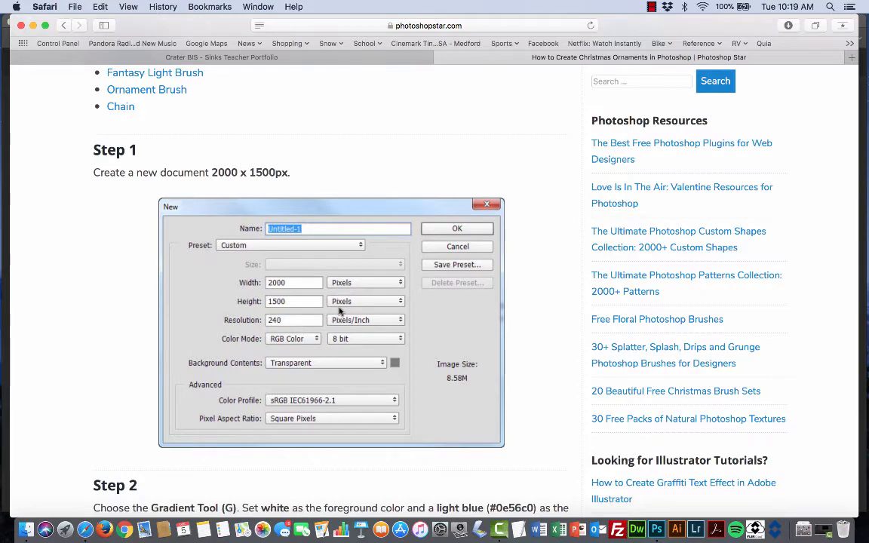
Step: Switch to Photoshop and create a new 2000 x 1500 pixel document at 240 pixels/inch, RGB Color, 8 bit, with transparent background contents
key(super+Tab)
key(super+Tab)
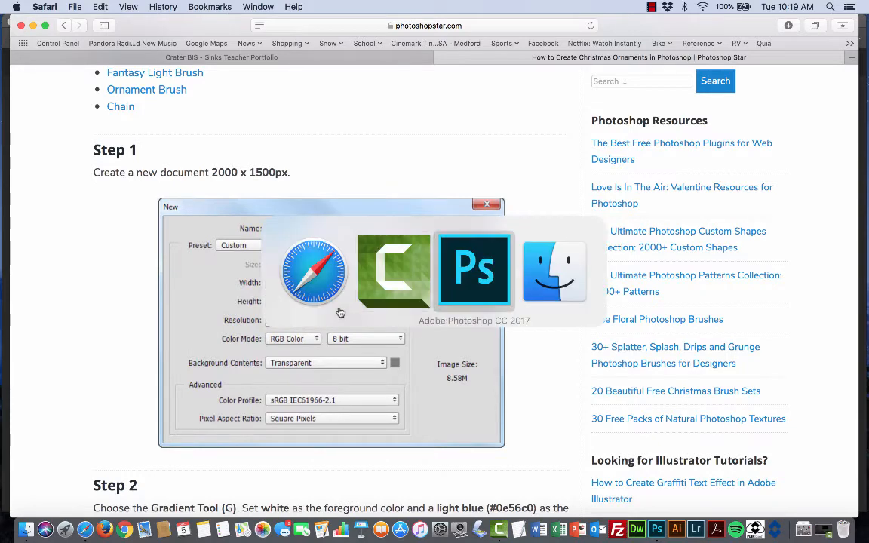
click(110, 7)
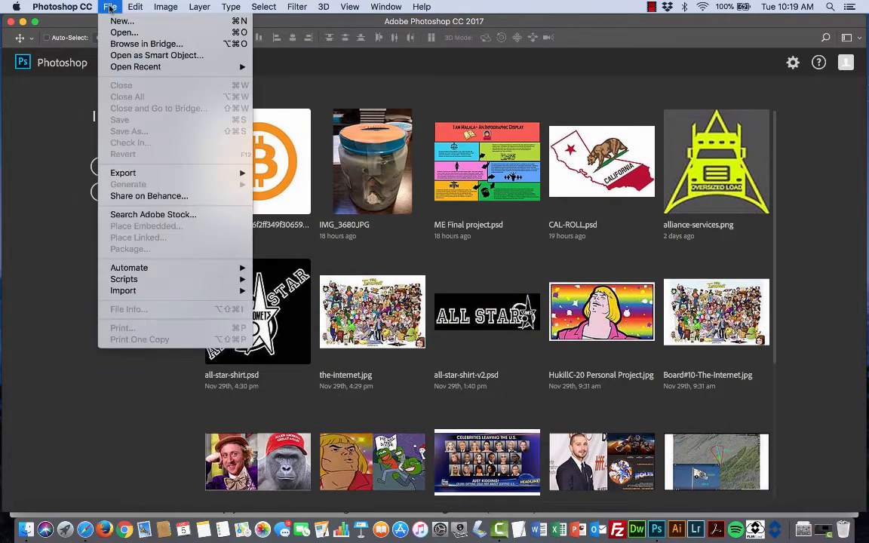
click(123, 23)
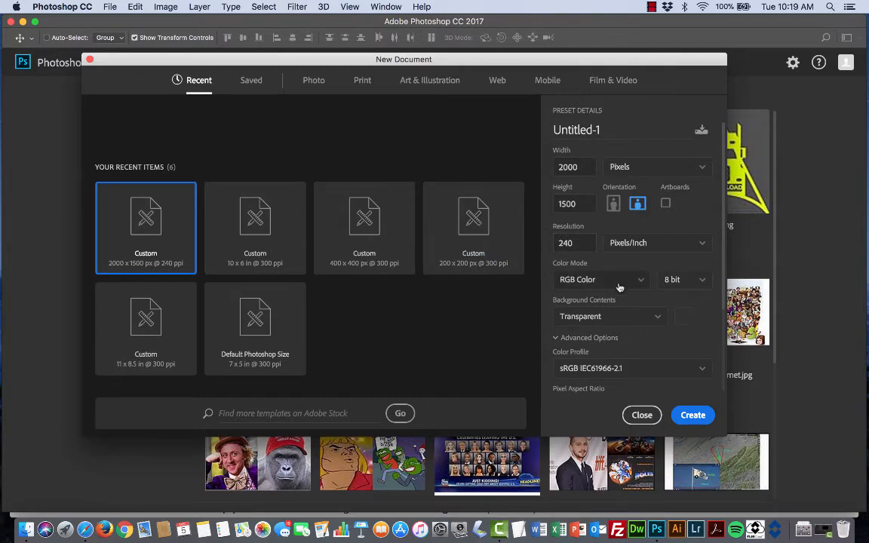
click(692, 417)
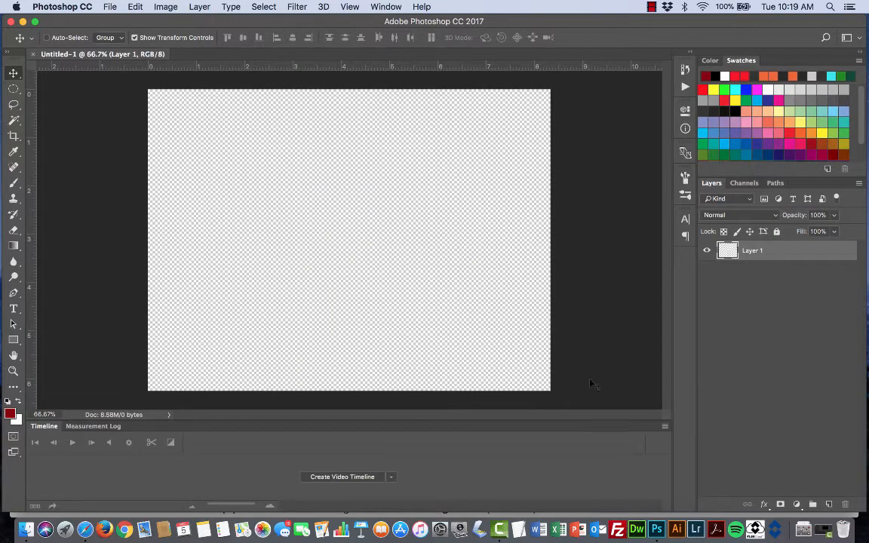
Step: Check Step 2 of the tutorial in Safari, return to Photoshop, and open the Gradient Tool's current gradient for editing
key(super+Tab)
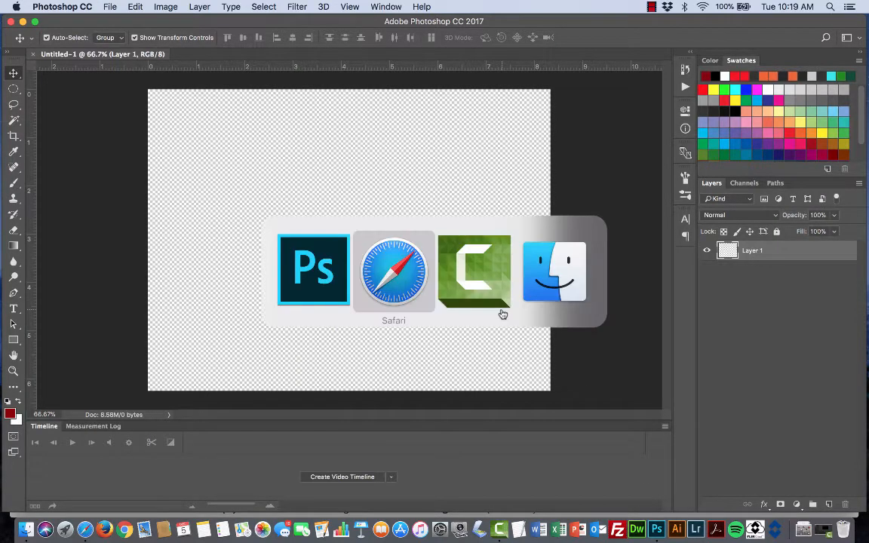
scroll(445, 332, down, 10)
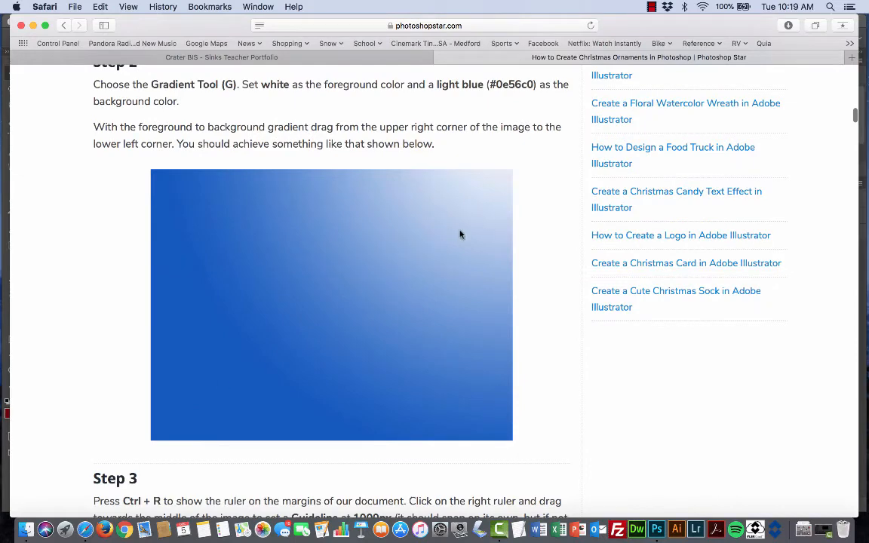
key(super+Tab)
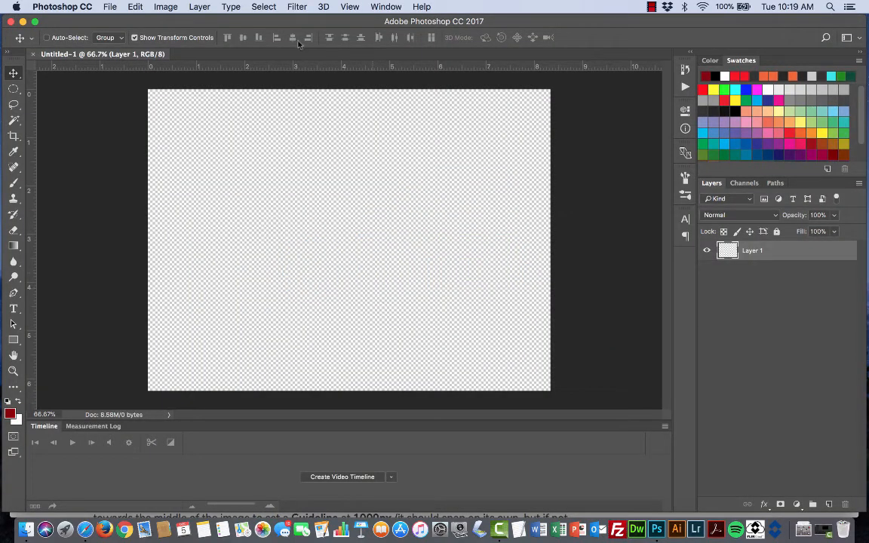
click(13, 246)
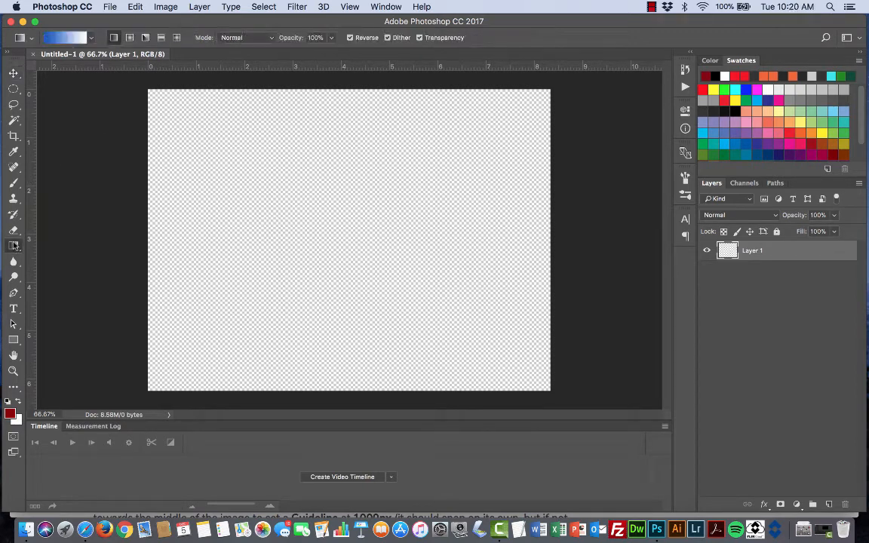
click(14, 247)
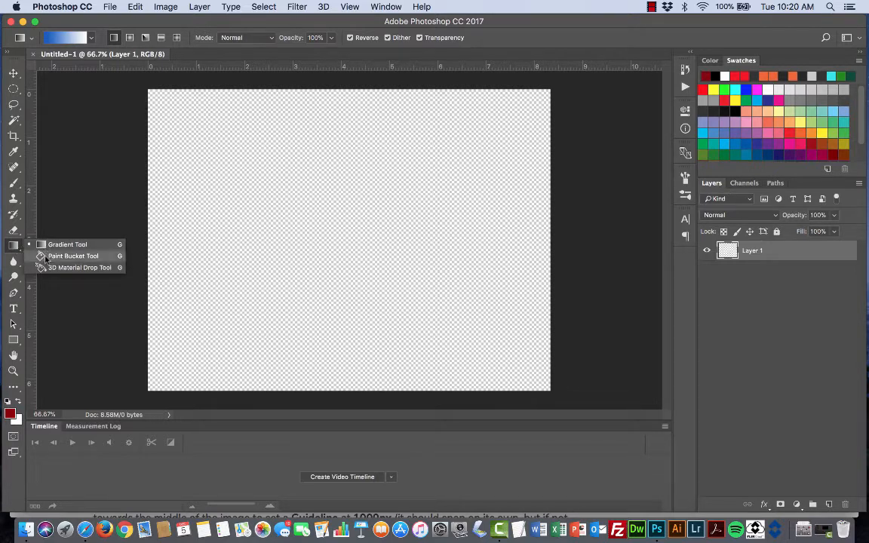
click(42, 246)
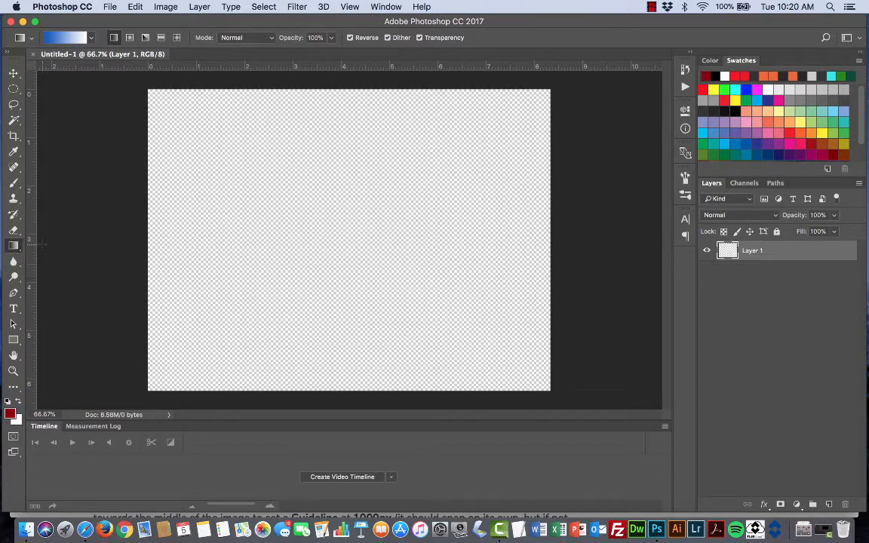
click(63, 40)
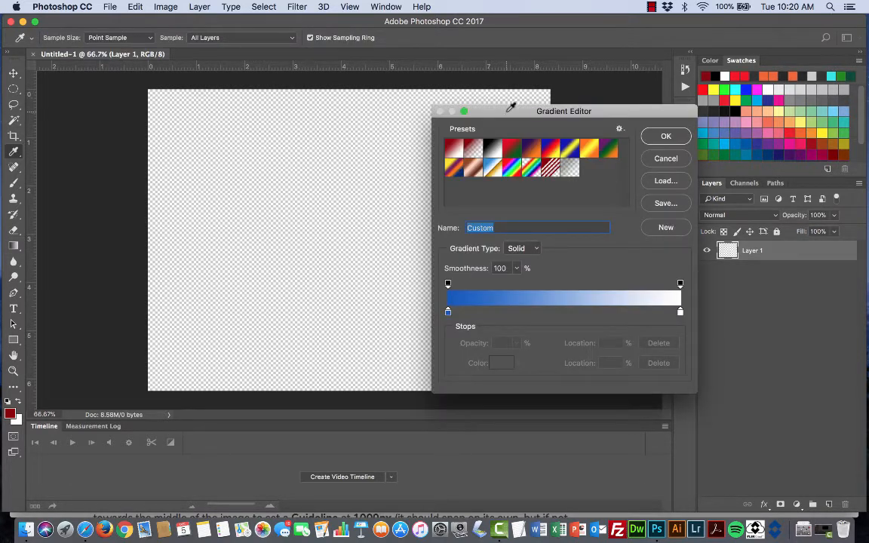
Step: Set the gradient's starting color stop to #0e56c0, checking the hex code against Step 2 of the tutorial in Safari
click(448, 312)
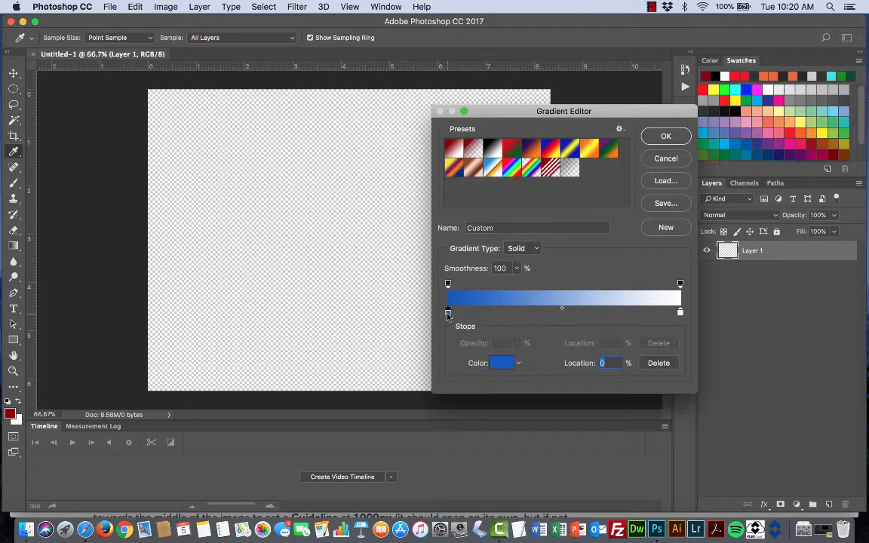
click(502, 363)
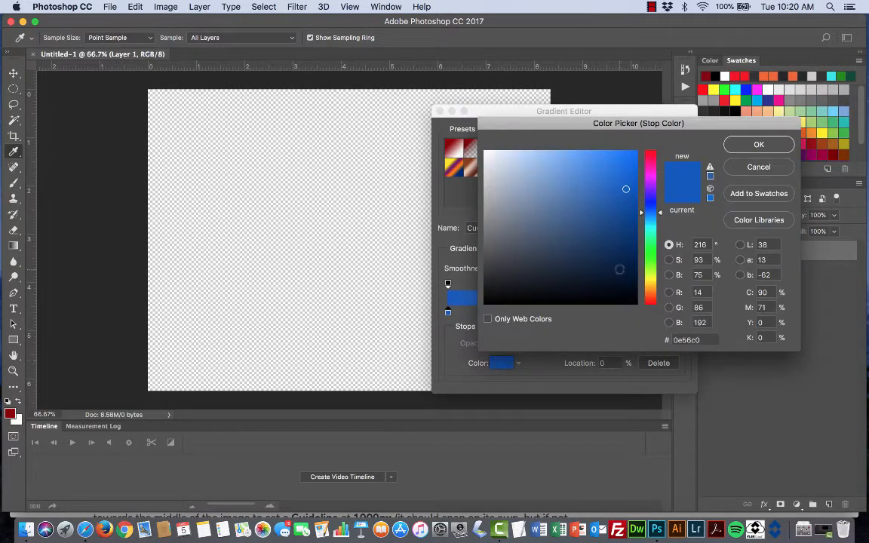
key(super+Tab)
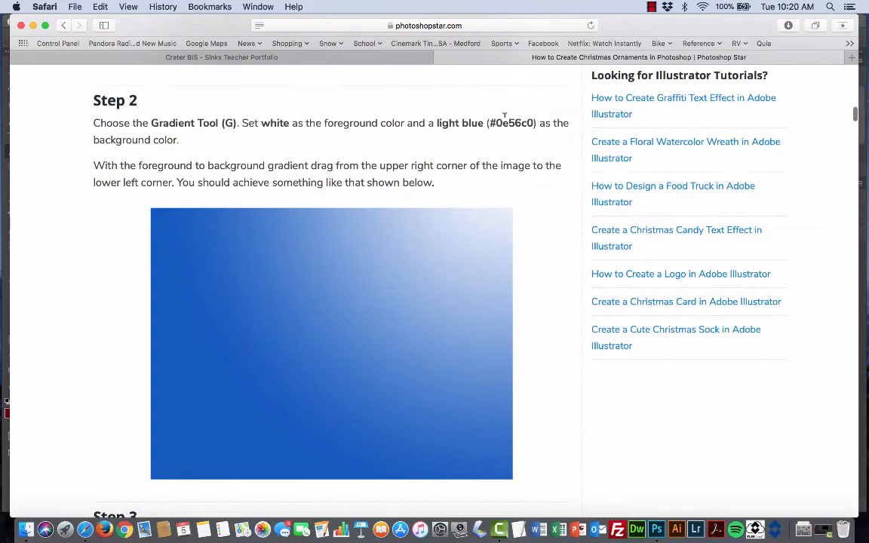
drag(496, 122, 533, 123)
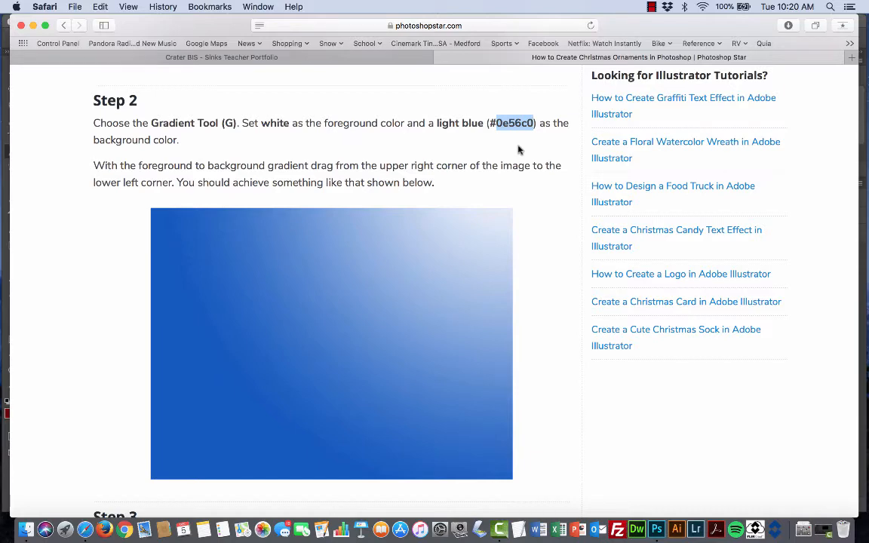
key(super+Tab)
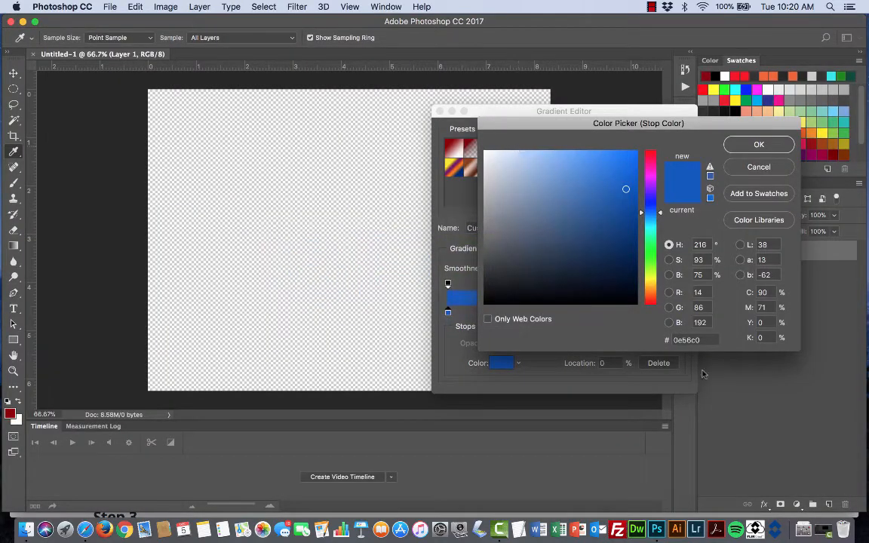
click(705, 340)
click(758, 144)
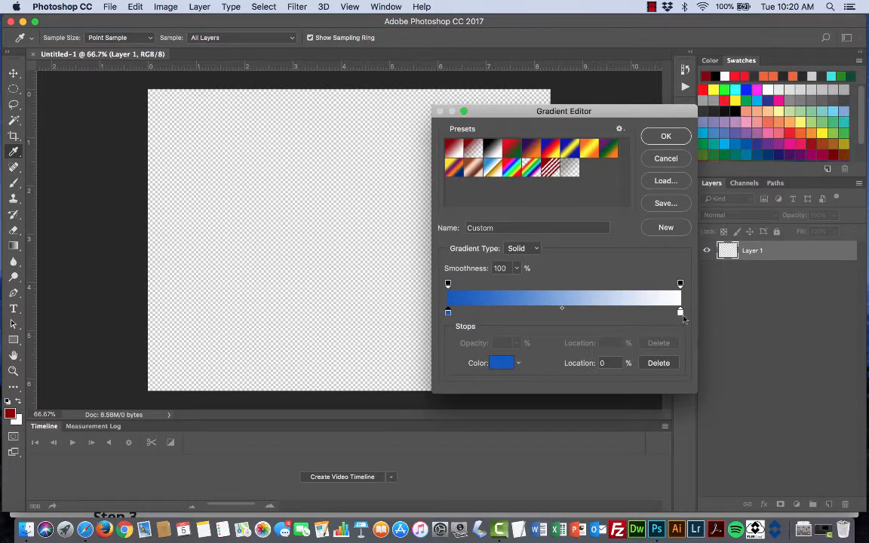
Step: Set the gradient's end color stop to white, ffffff, and accept the edited gradient
click(679, 312)
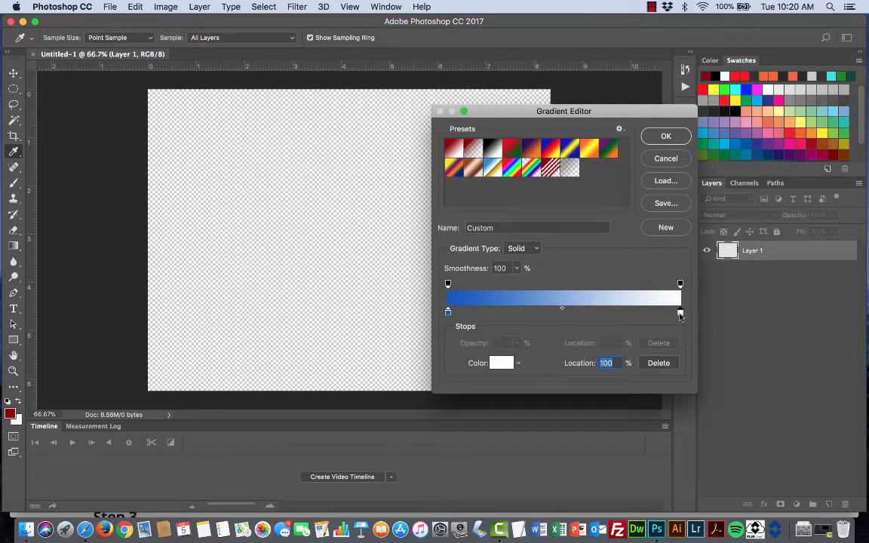
click(502, 363)
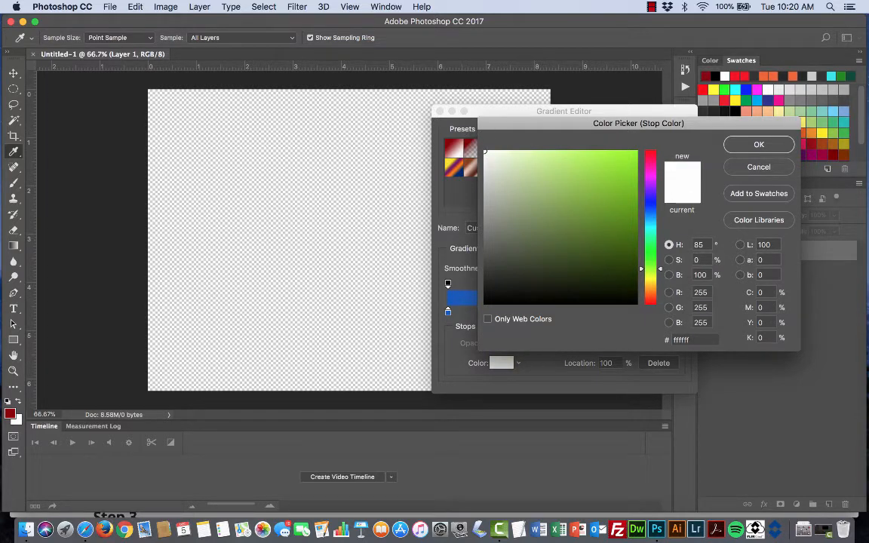
click(759, 144)
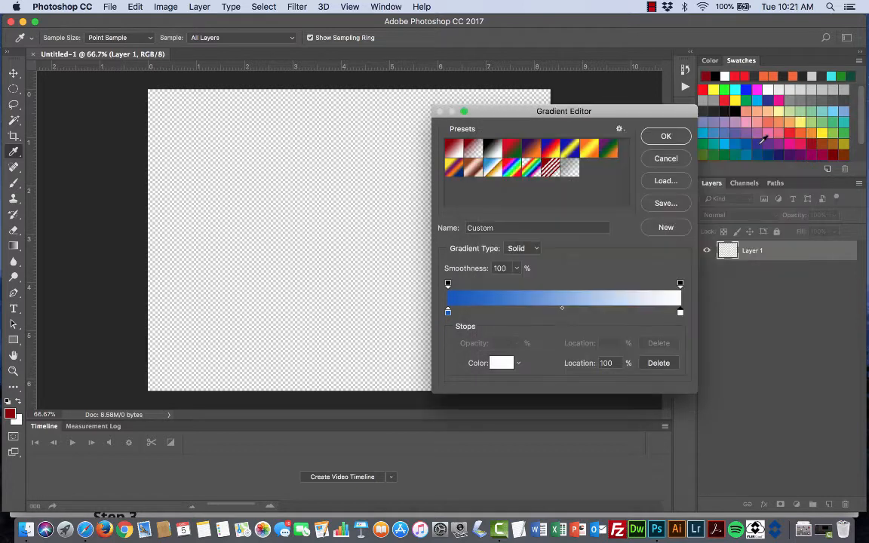
click(667, 136)
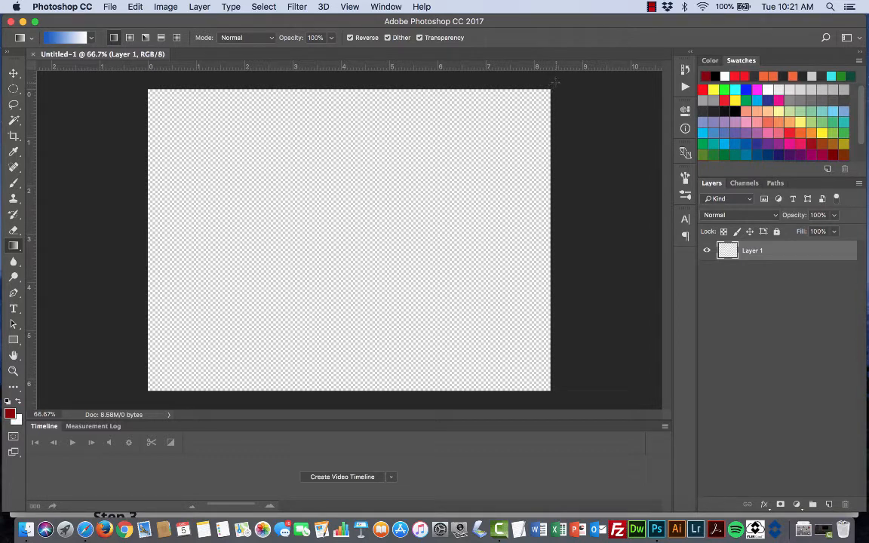
Step: Fill Layer 1 with the white-to-blue linear gradient, running from the canvas's upper-right corner to about its centre after trying different lengths
drag(556, 83, 360, 235)
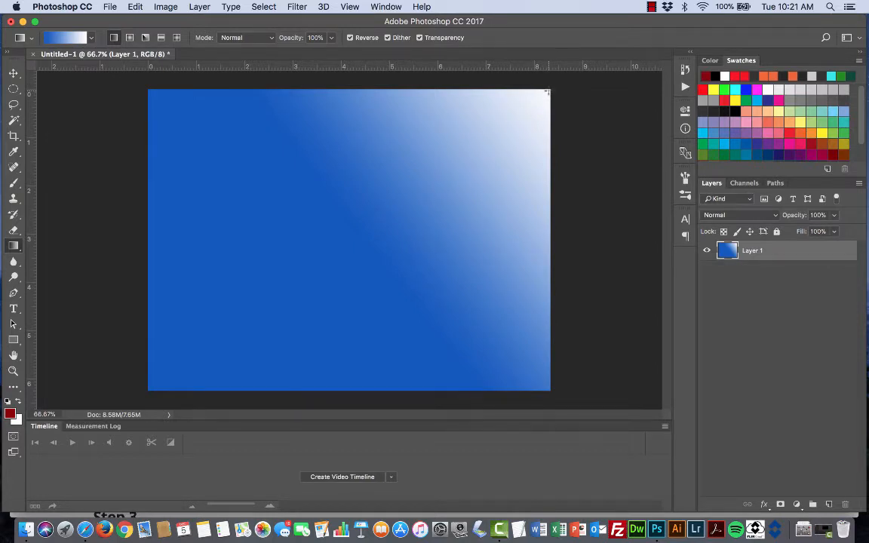
drag(548, 91, 146, 385)
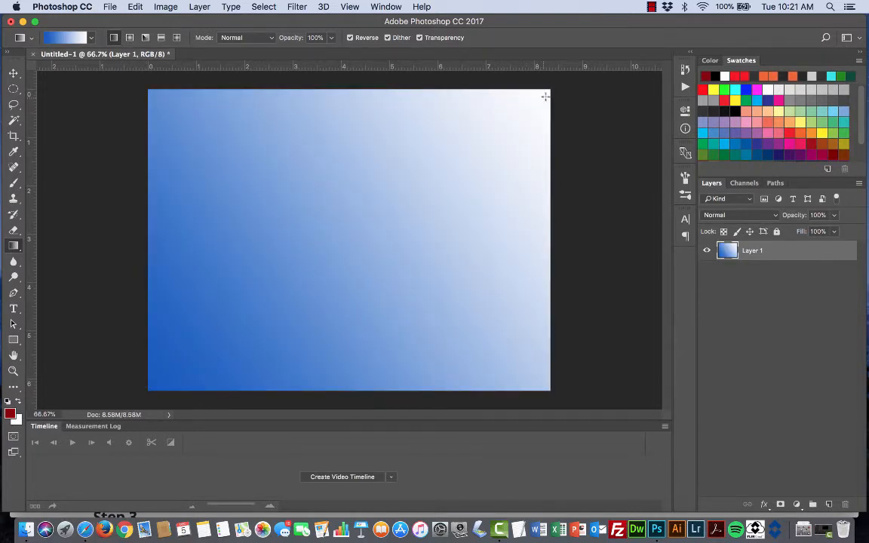
drag(550, 90, 362, 243)
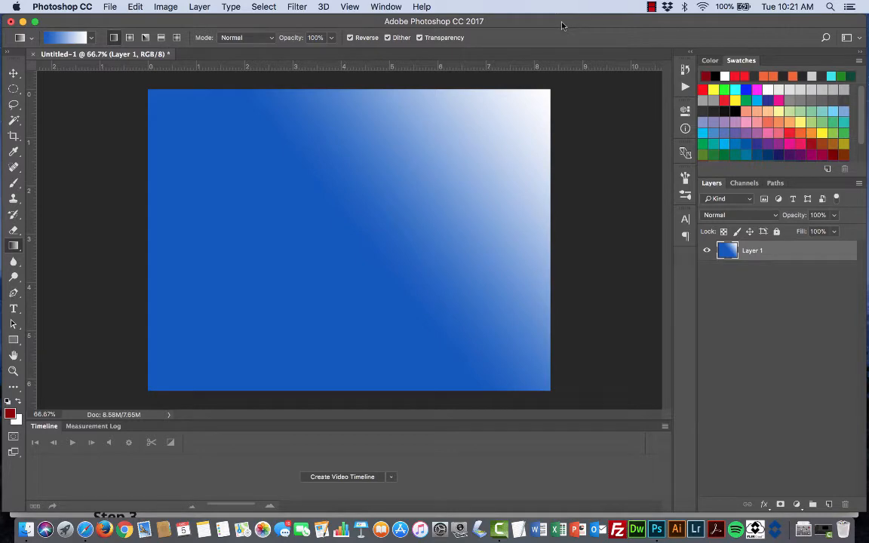
Step: Switch to the tutorial in Safari and read Step 3 on the guideline and Step 4 on the red circle
key(super+Tab)
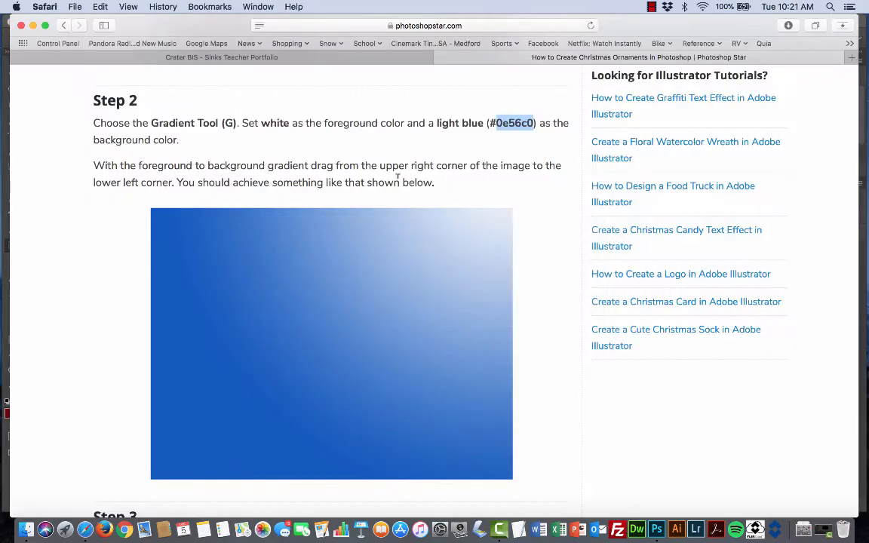
scroll(397, 176, down, 5)
scroll(398, 176, down, 5)
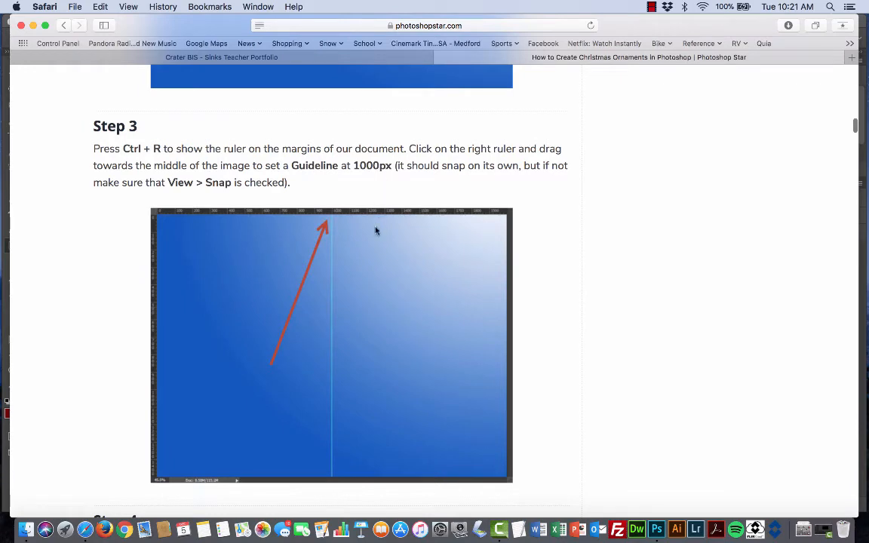
scroll(376, 231, down, 10)
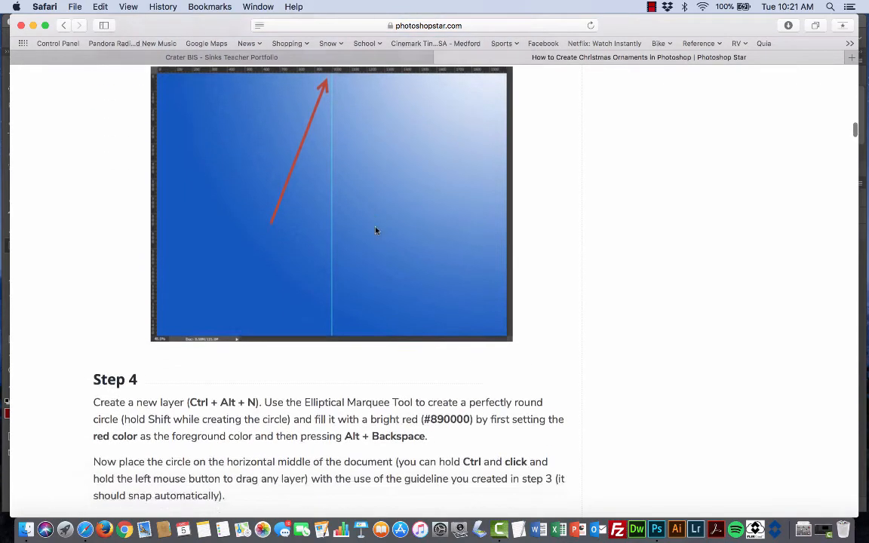
Step: Check Step 4's circle illustration in the tutorial, return to Photoshop and place a vertical guide at the canvas's horizontal centre, X 4.167 in
scroll(376, 226, down, 2)
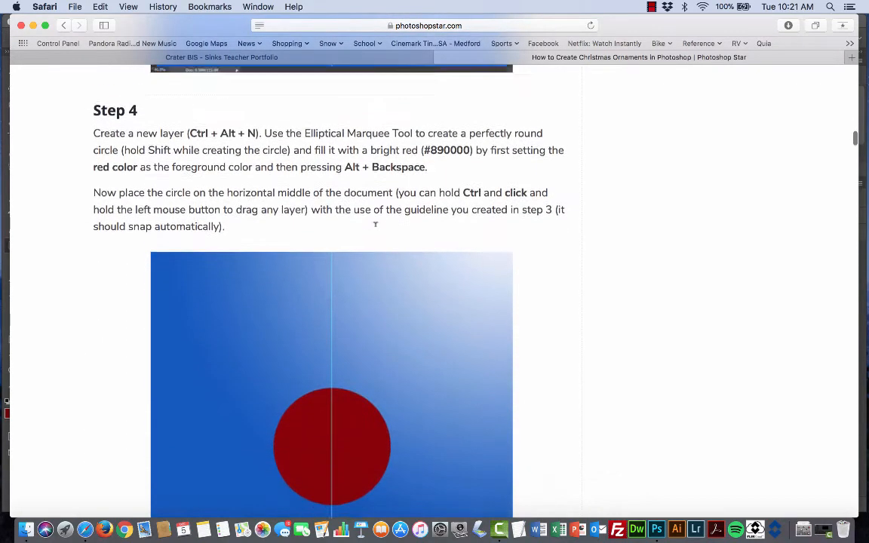
scroll(375, 231, down, 1)
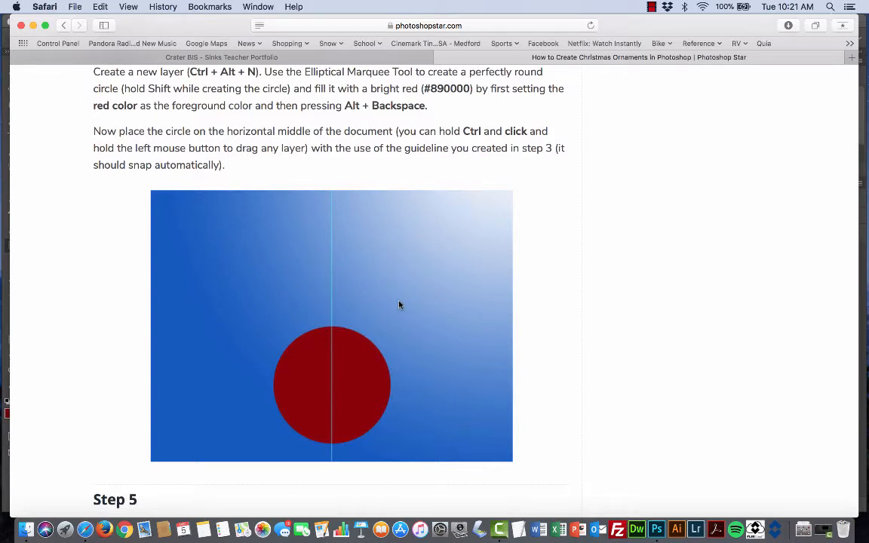
key(super+Tab)
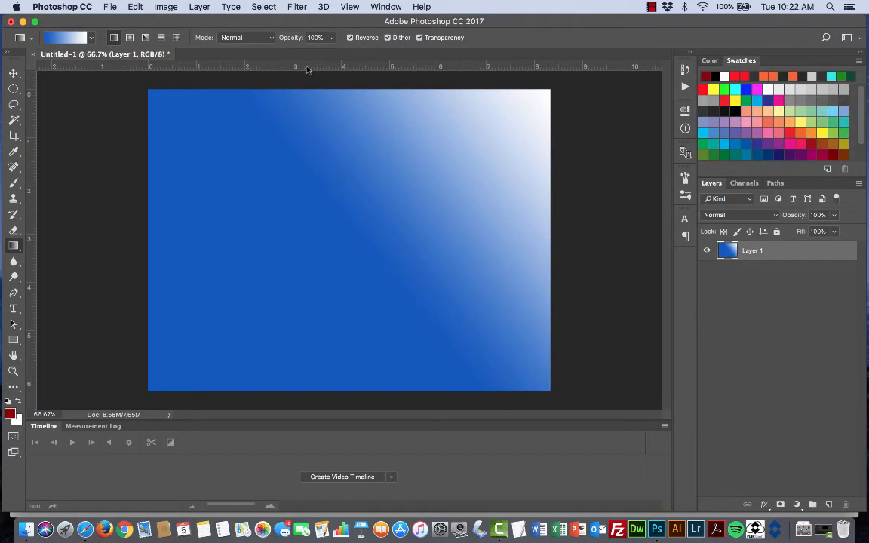
click(351, 7)
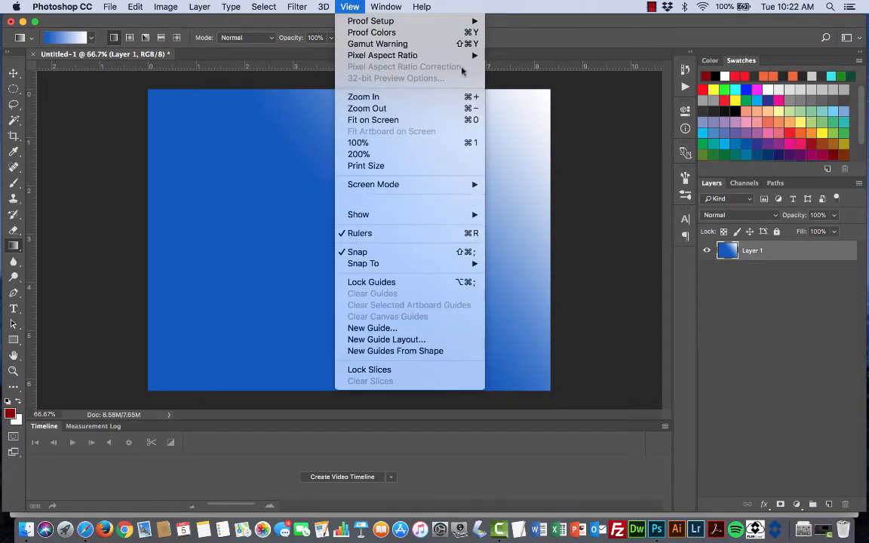
click(546, 5)
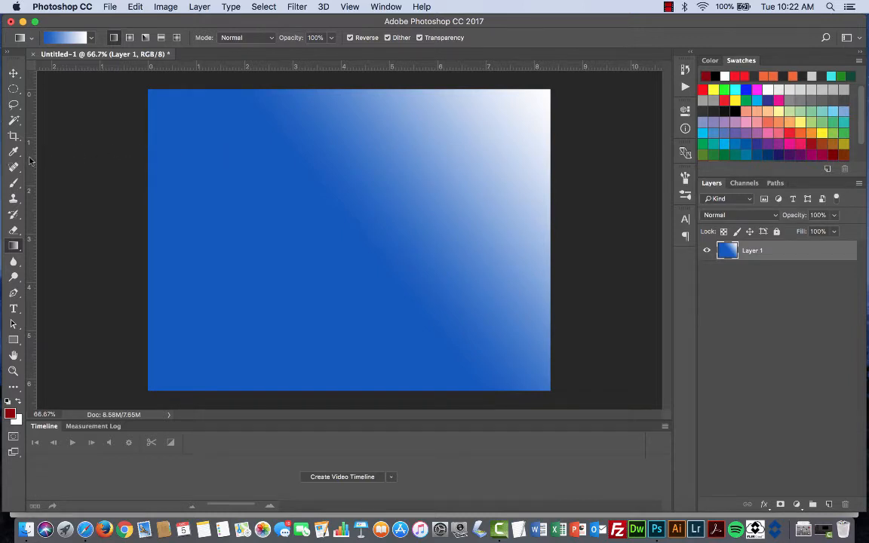
drag(30, 160, 352, 172)
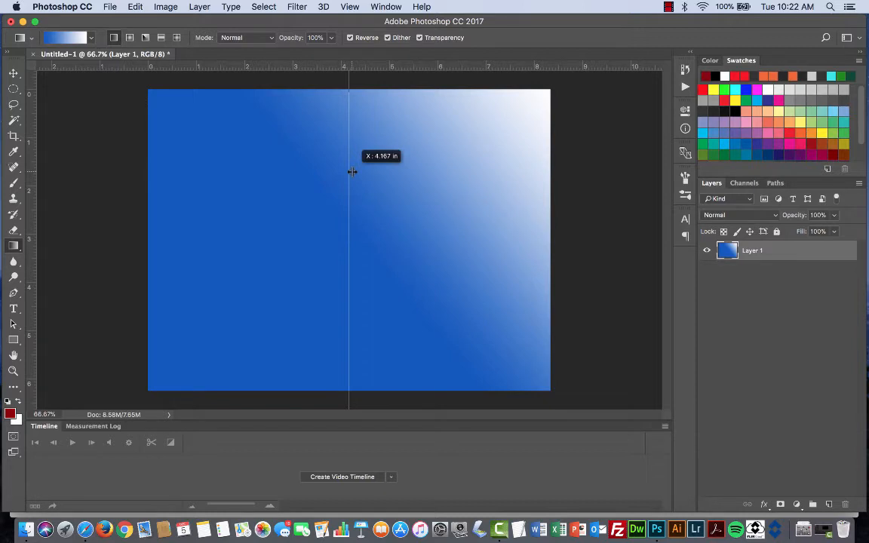
drag(353, 172, 352, 172)
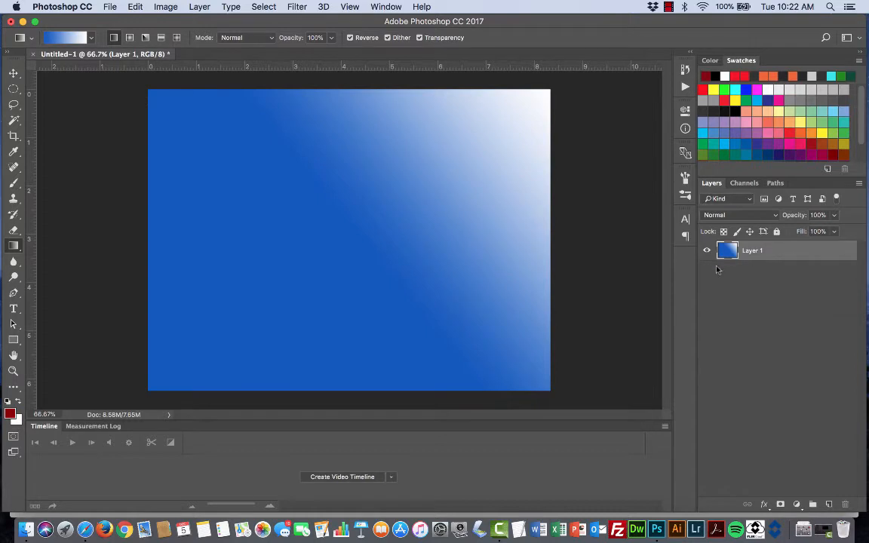
Step: Add a new layer above Layer 1 and draw a perfectly round elliptical selection, about 1.8 in across, near the canvas's lower centre
click(13, 341)
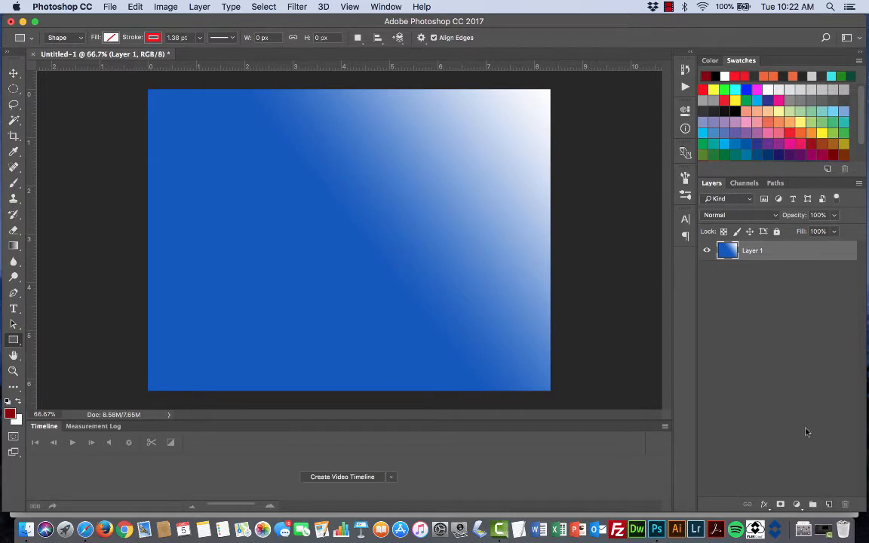
click(828, 504)
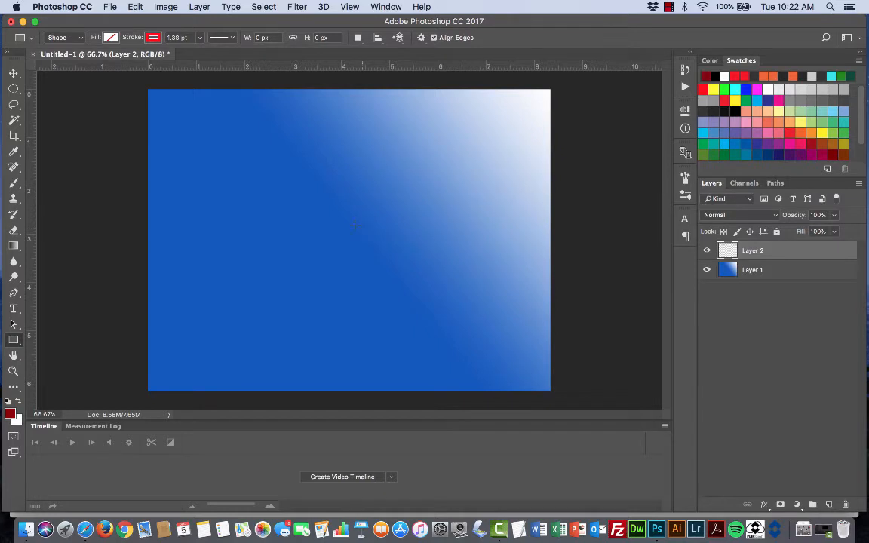
click(13, 90)
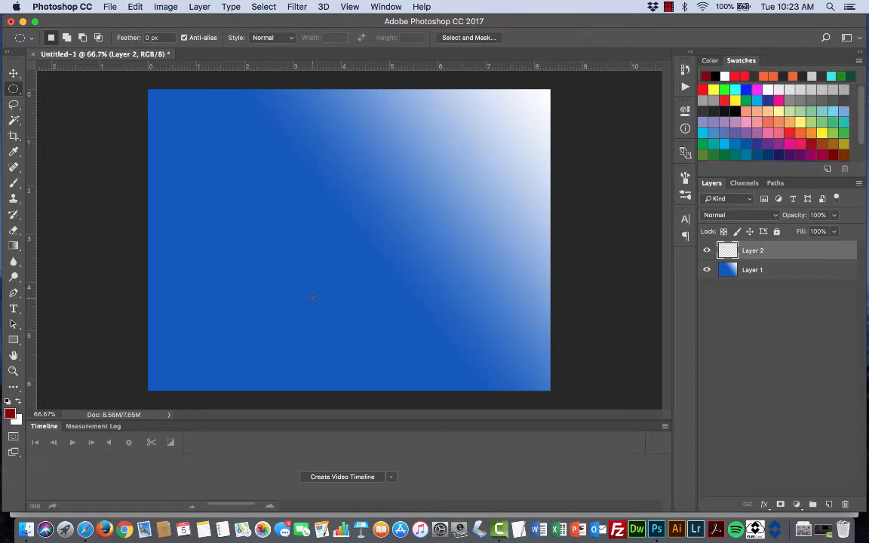
drag(312, 298, 460, 386)
Step: Confirm dark red 890000 as the foreground color and fill the circular selection with it on Layer 2
click(10, 413)
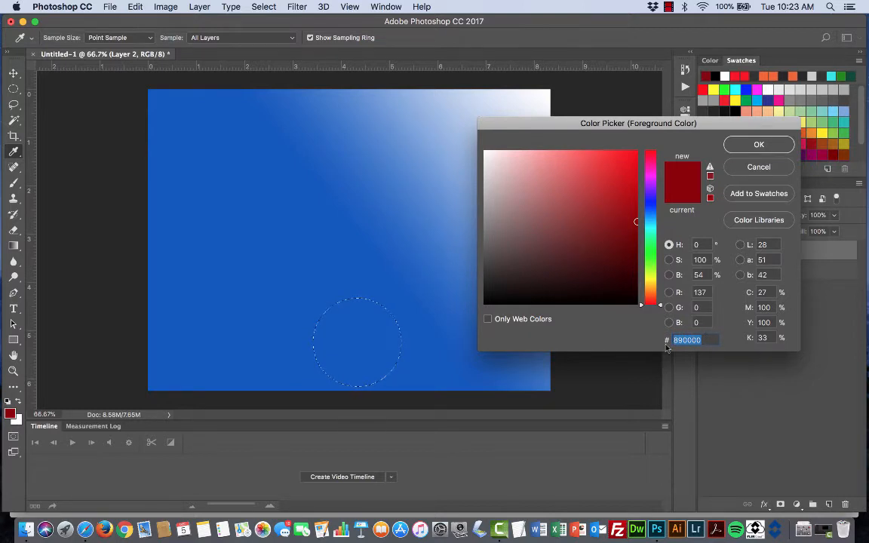
click(760, 144)
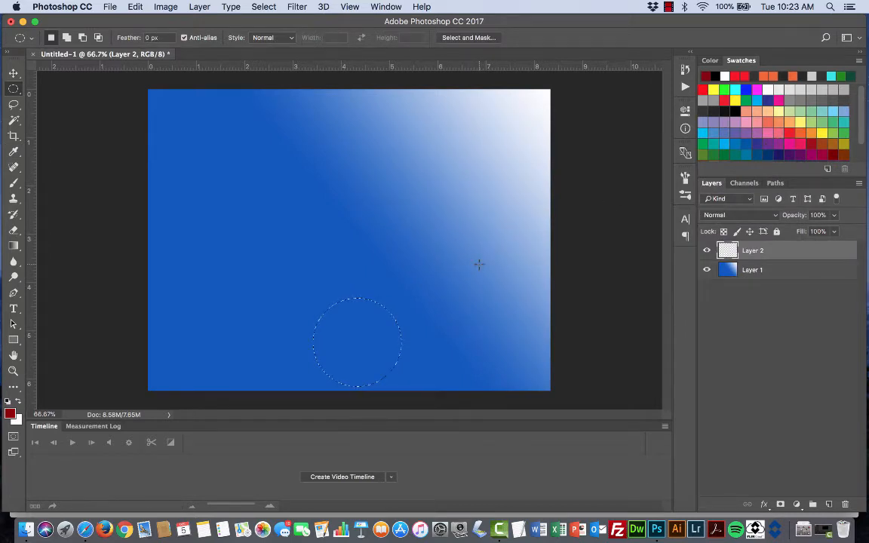
key(alt+BackSpace)
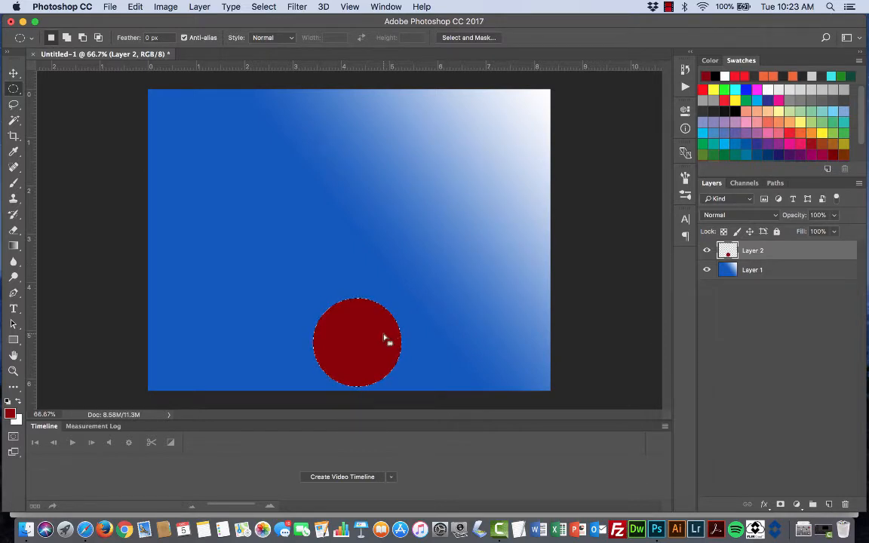
click(135, 7)
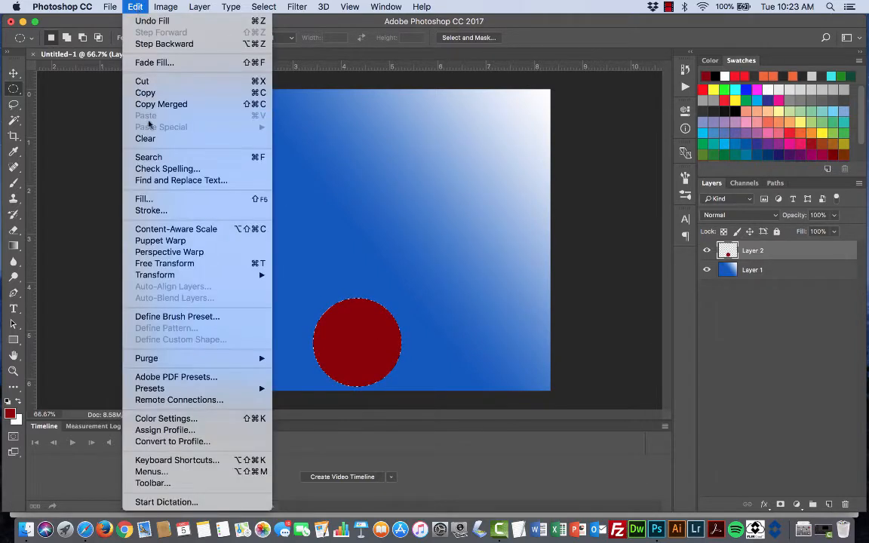
click(145, 199)
click(358, 176)
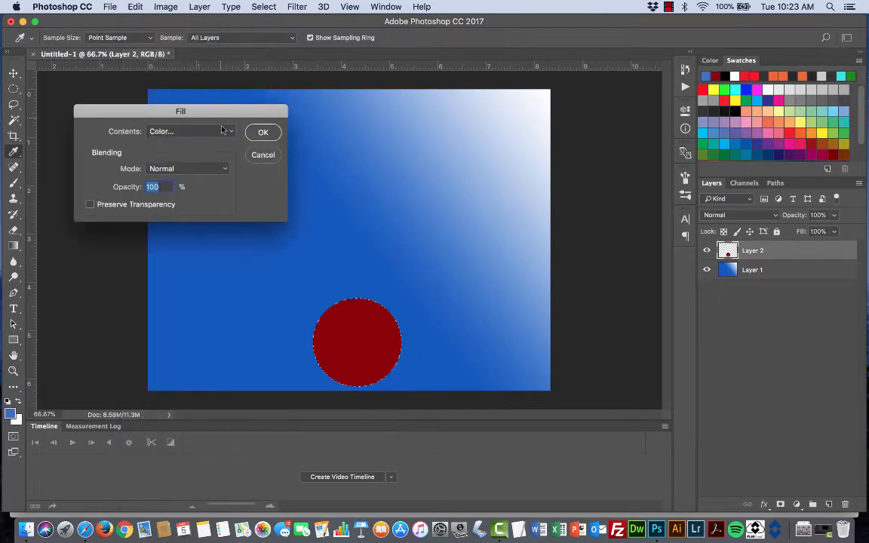
click(232, 134)
click(212, 132)
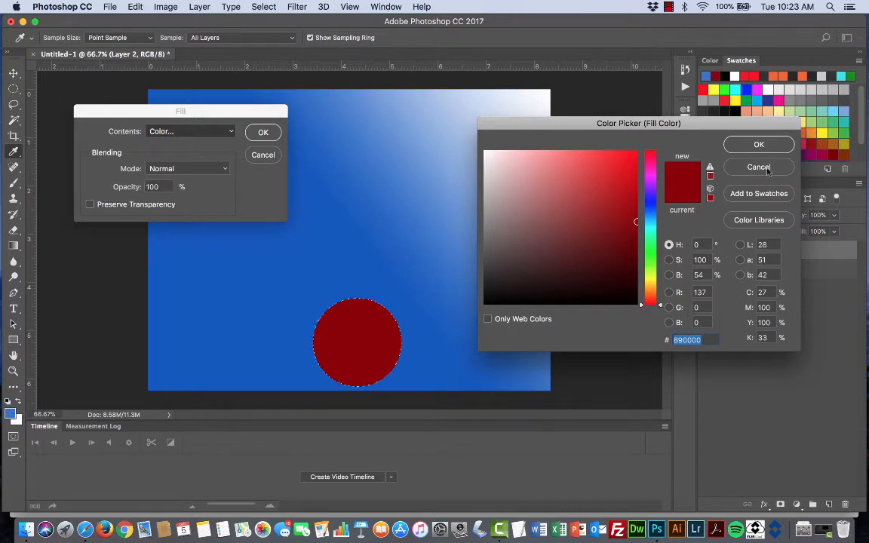
click(765, 167)
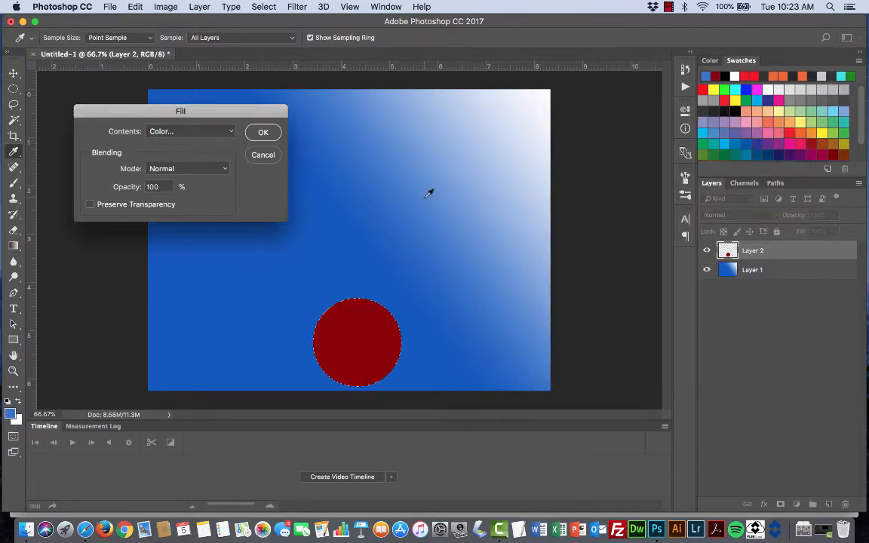
click(262, 155)
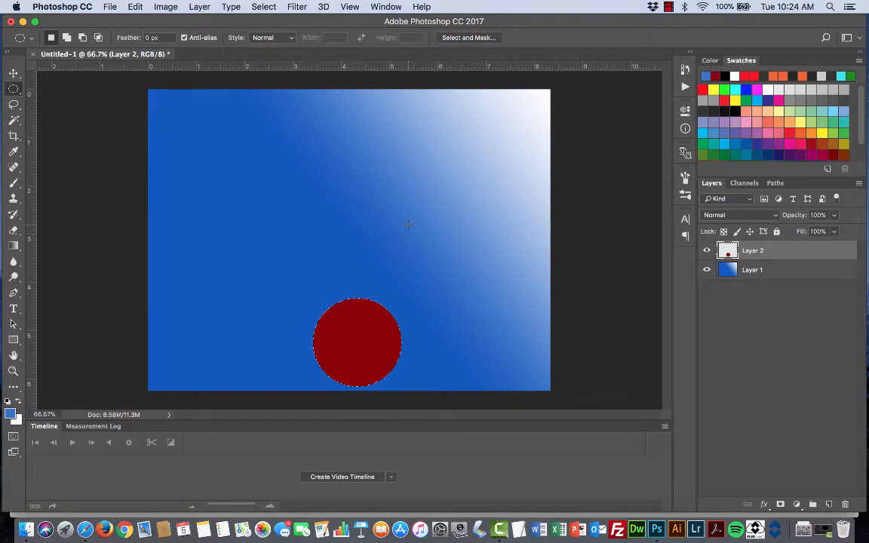
Step: Deselect the red circle and move it slightly up and left so that it is centred on the vertical guide
click(408, 225)
click(3, 9)
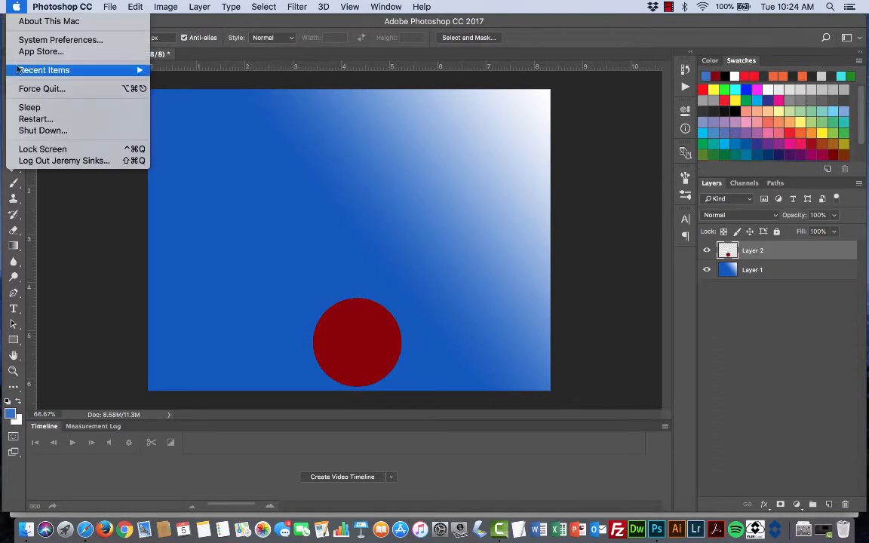
click(13, 72)
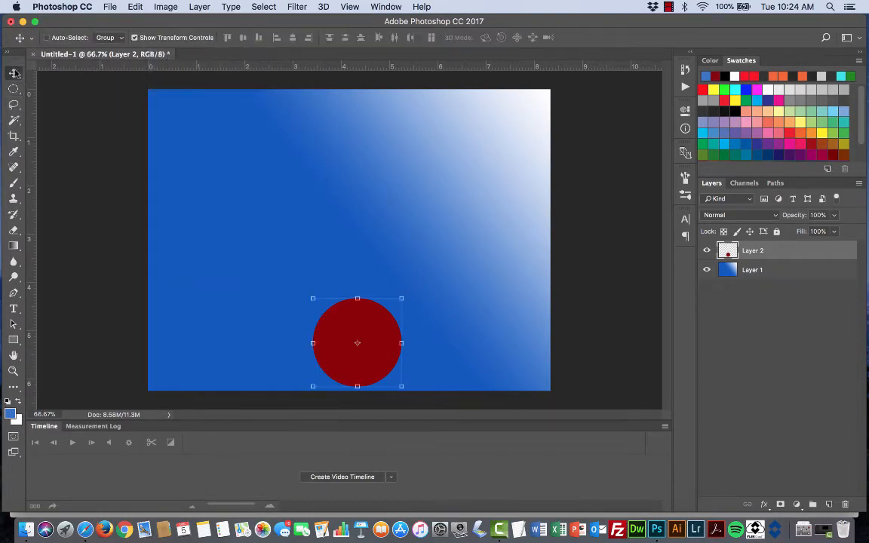
drag(382, 355, 376, 344)
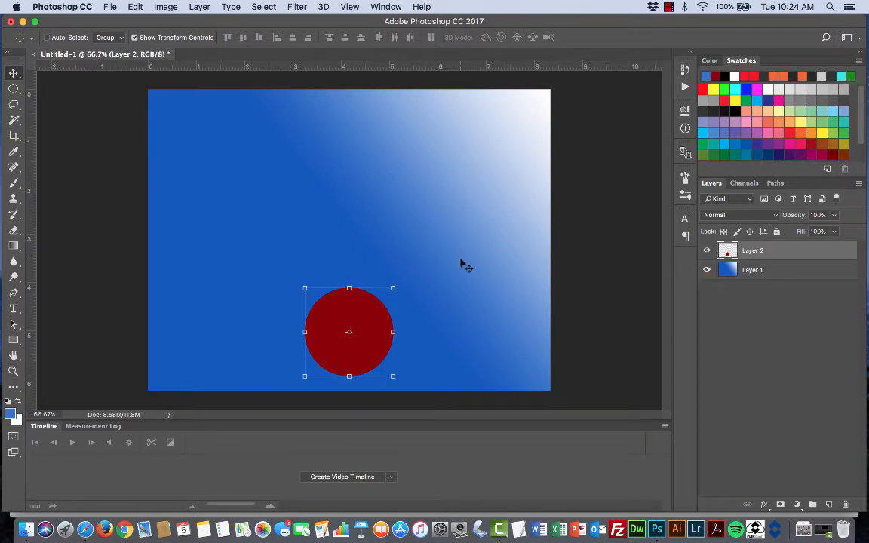
Step: Read Steps 5 to 8 of the Safari tutorial on drawing, filling, mirroring and grouping the ornament's neck, and return to Photoshop
key(super+Tab)
scroll(347, 312, down, 10)
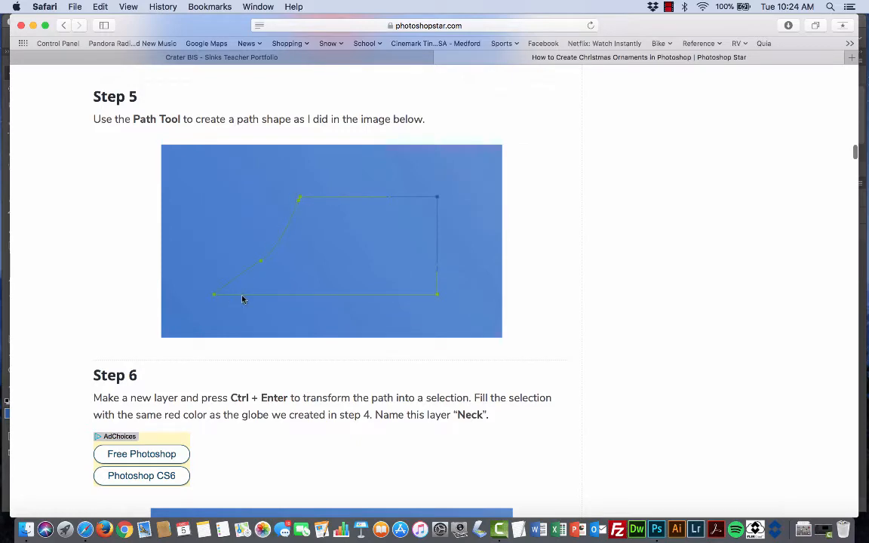
scroll(413, 289, down, 5)
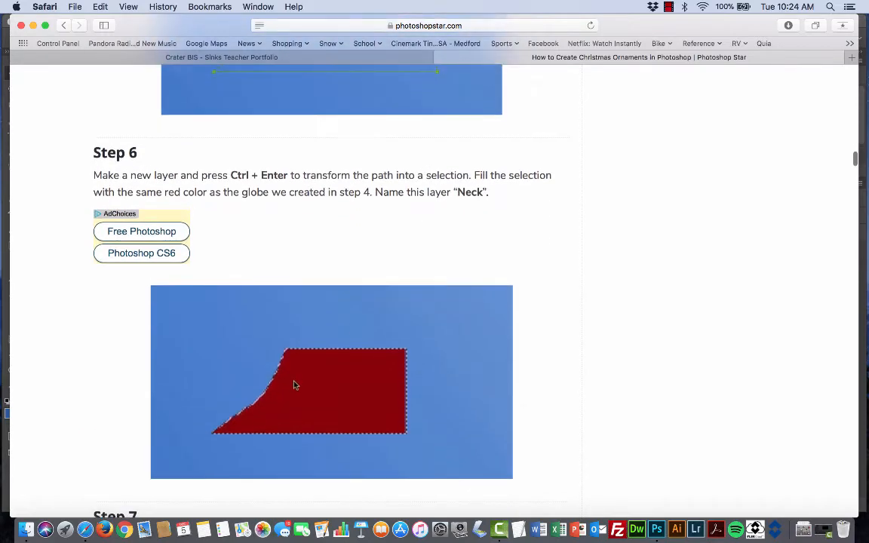
scroll(294, 384, down, 2)
scroll(334, 322, down, 5)
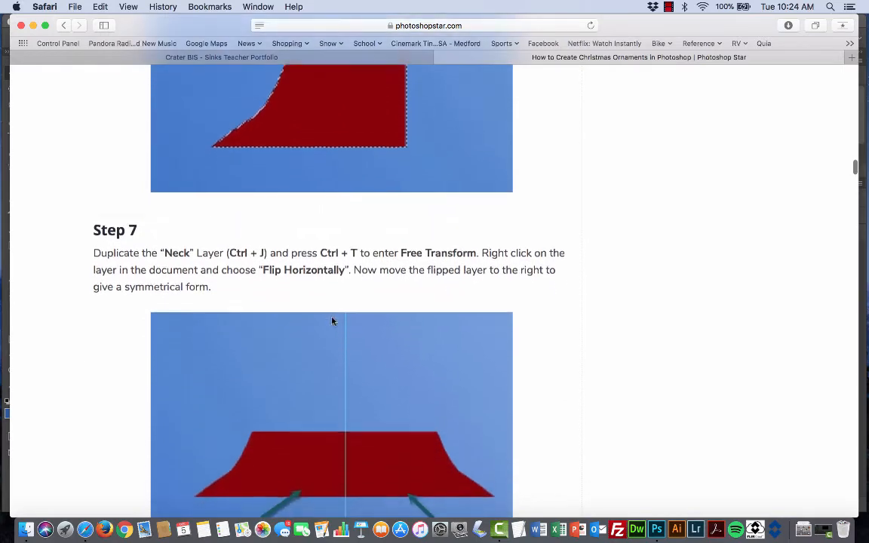
scroll(331, 321, down, 3)
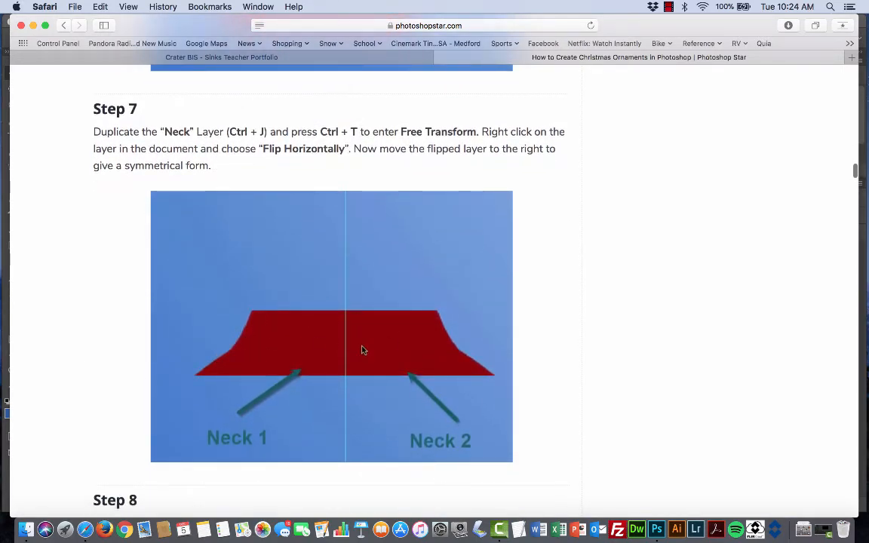
scroll(363, 350, down, 7)
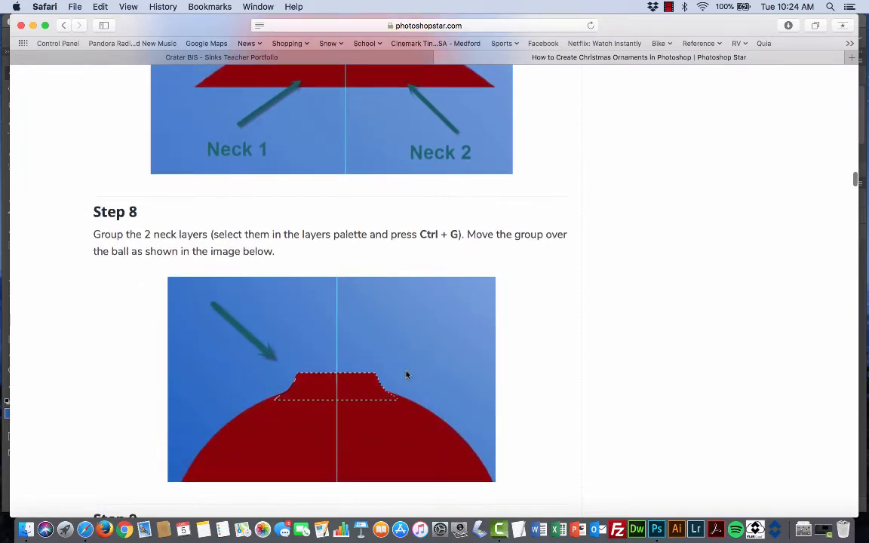
key(super+Tab)
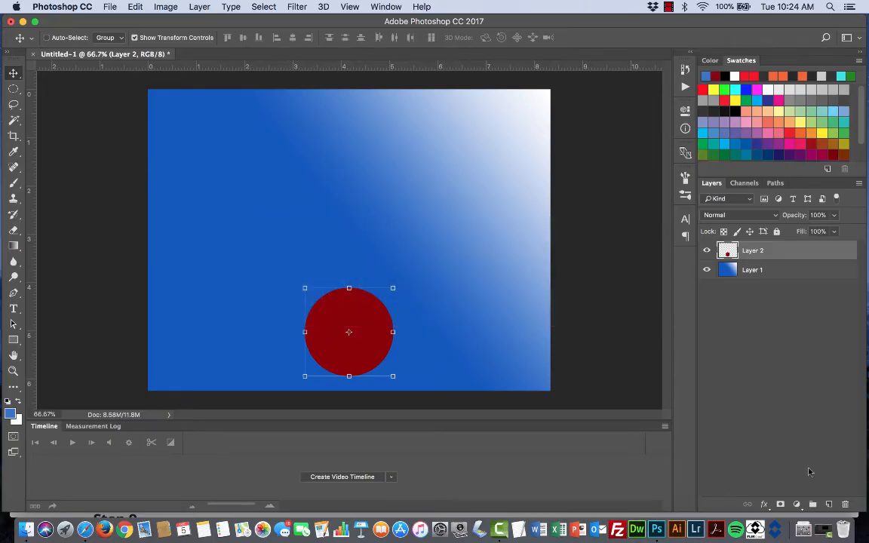
Step: Add a new layer and draw three straight Pen path sides of the neck's left half above the ball, about 0.4 in wide, ending on the guide
click(827, 504)
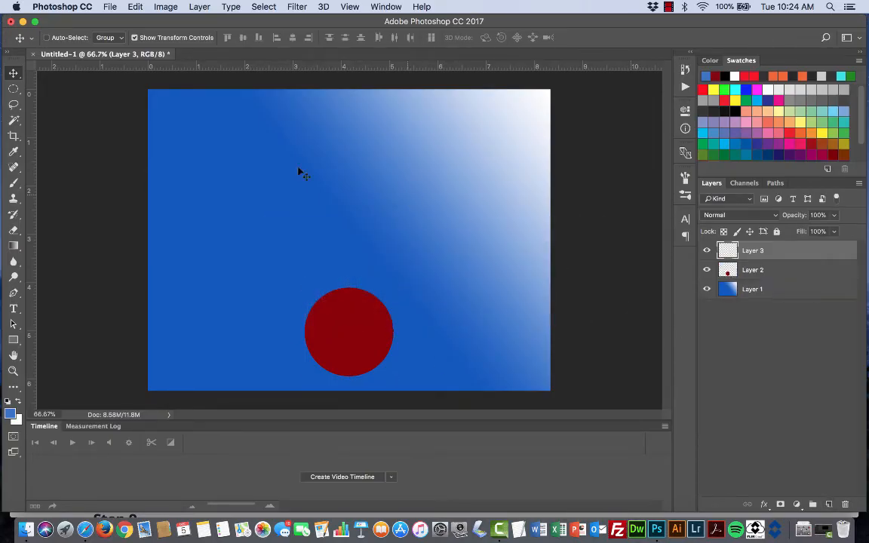
click(13, 294)
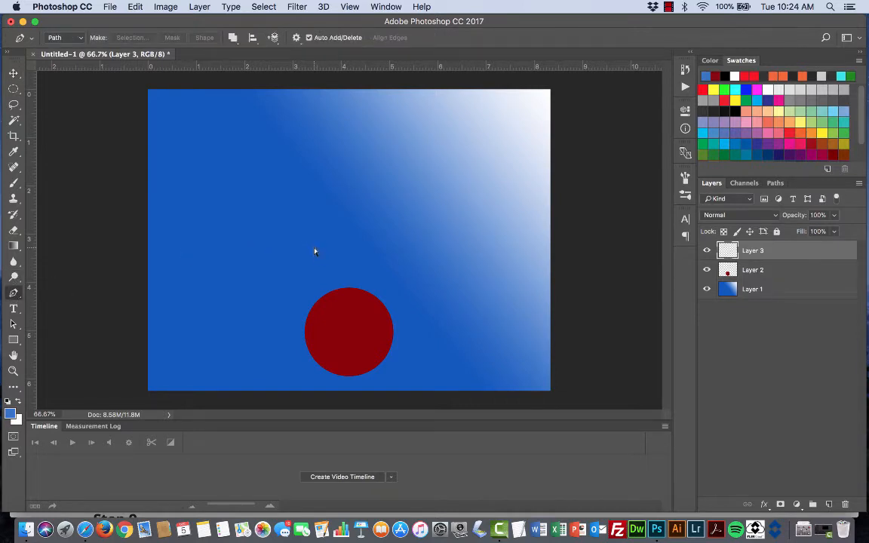
key(super+plus)
key(super+plus)
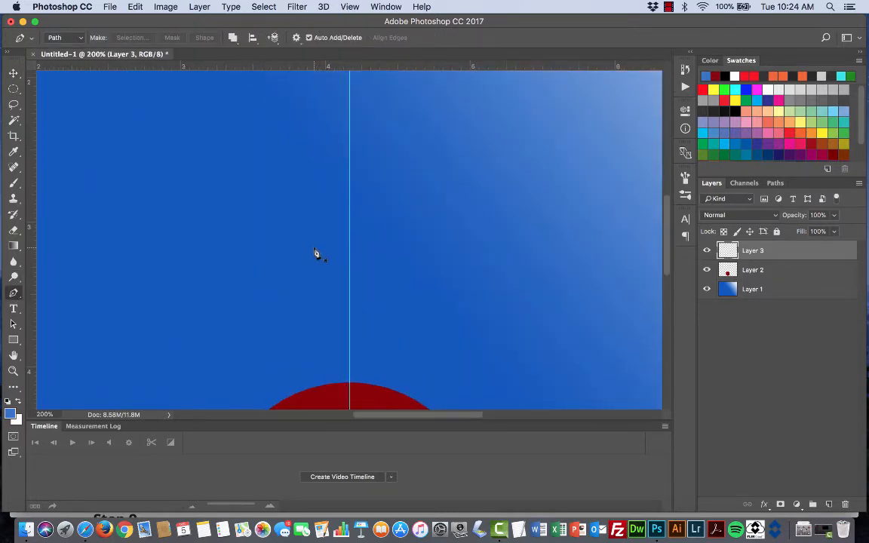
drag(300, 322, 302, 219)
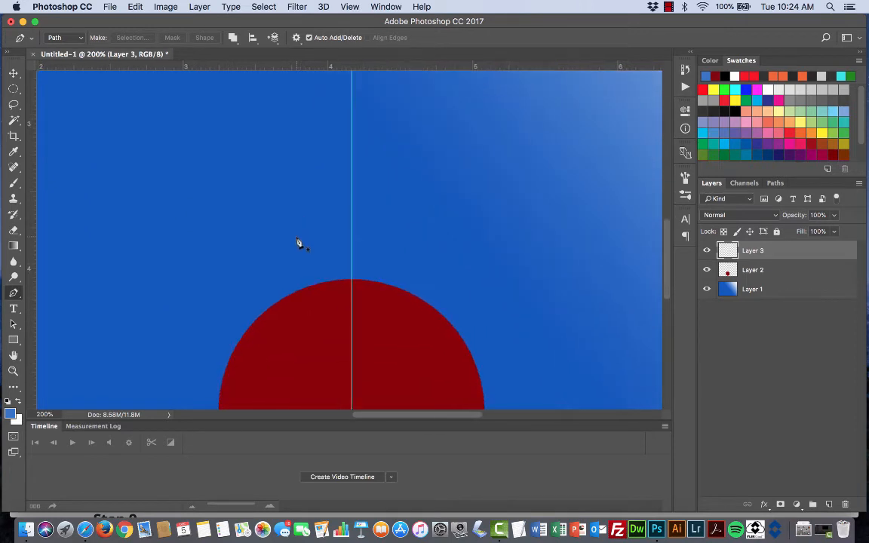
key(super+plus)
drag(299, 272, 296, 215)
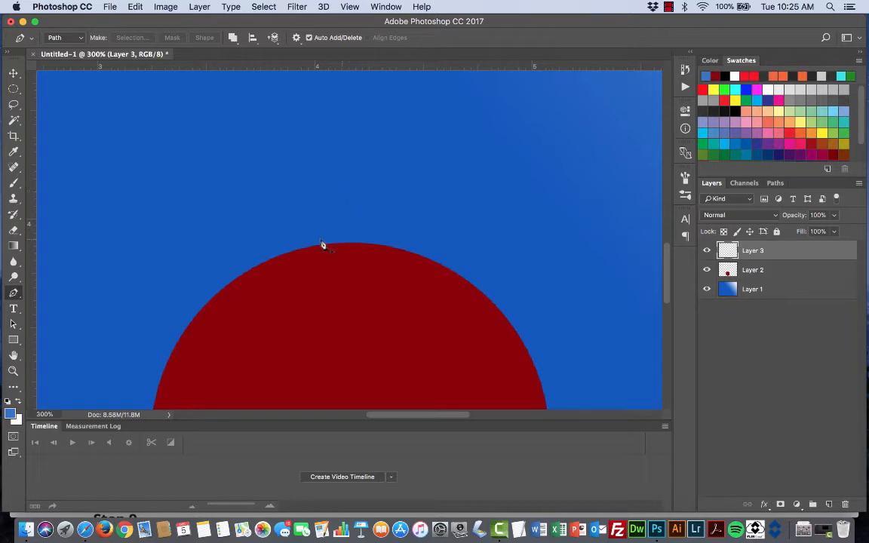
click(267, 239)
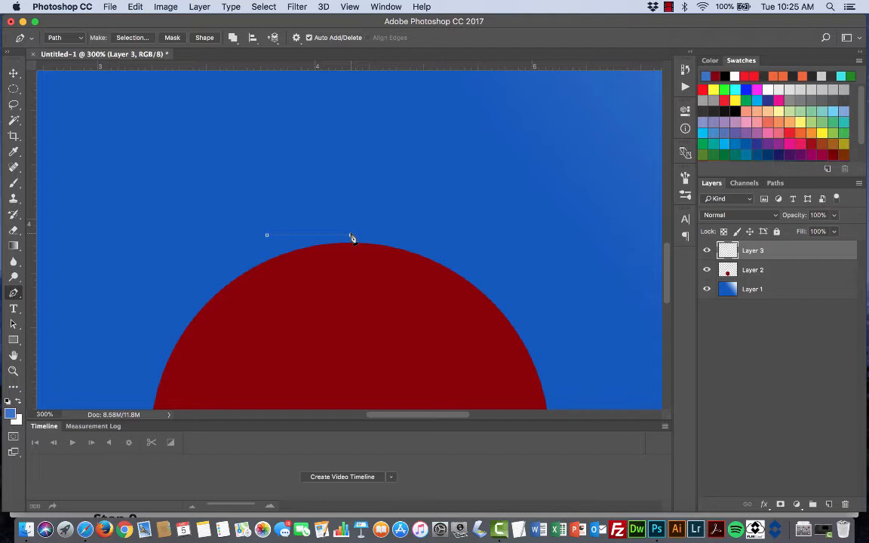
click(350, 235)
click(292, 207)
Step: Close the neck path along its outer side with an inward curve through a middle anchor point back to the lower-left start point
key(super+equal)
key(super+equal)
key(super+equal)
key(super+equal)
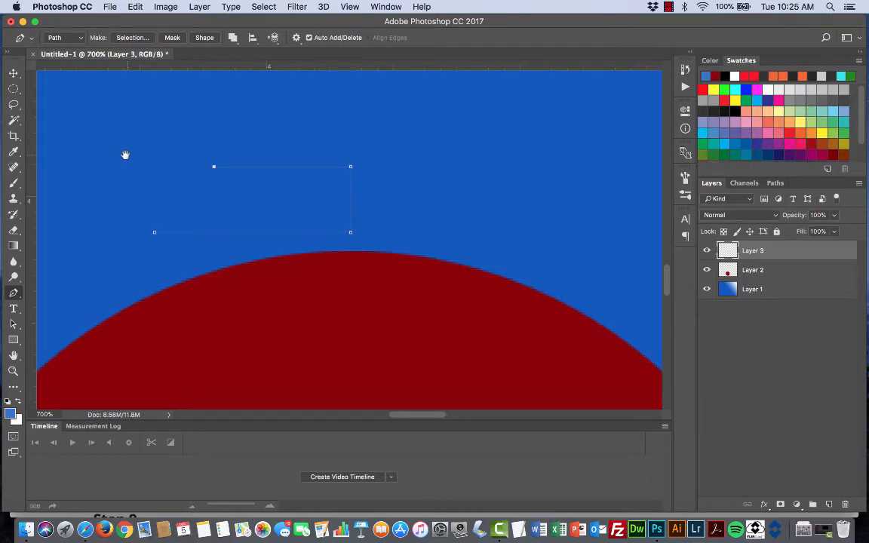
drag(151, 163, 241, 159)
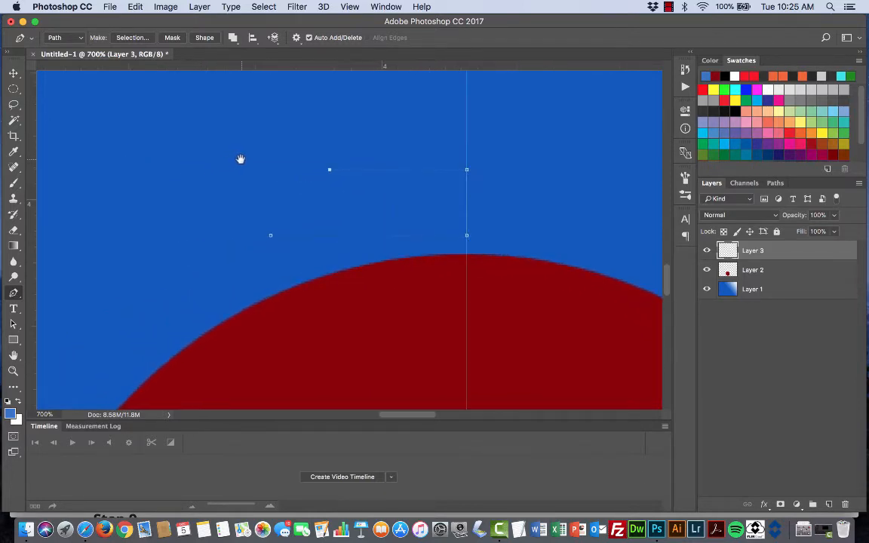
key(super+equal)
key(super+equal)
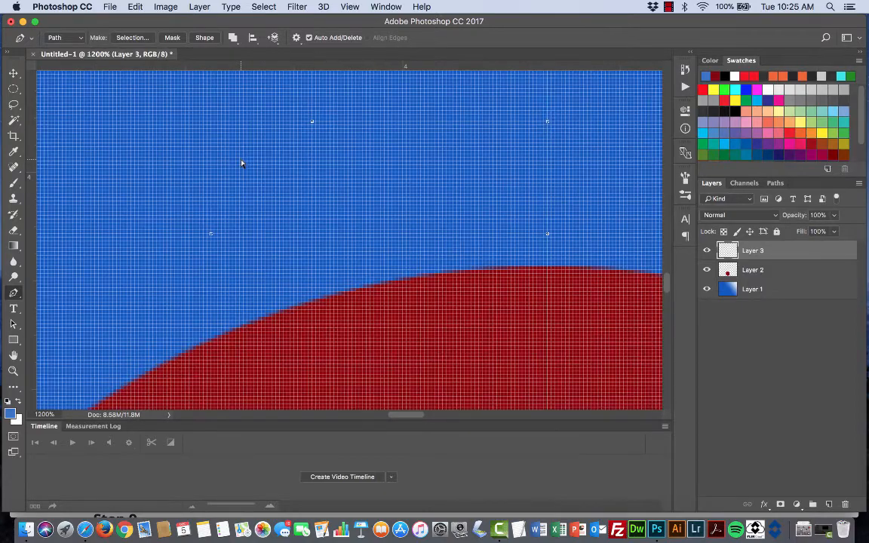
key(super+minus)
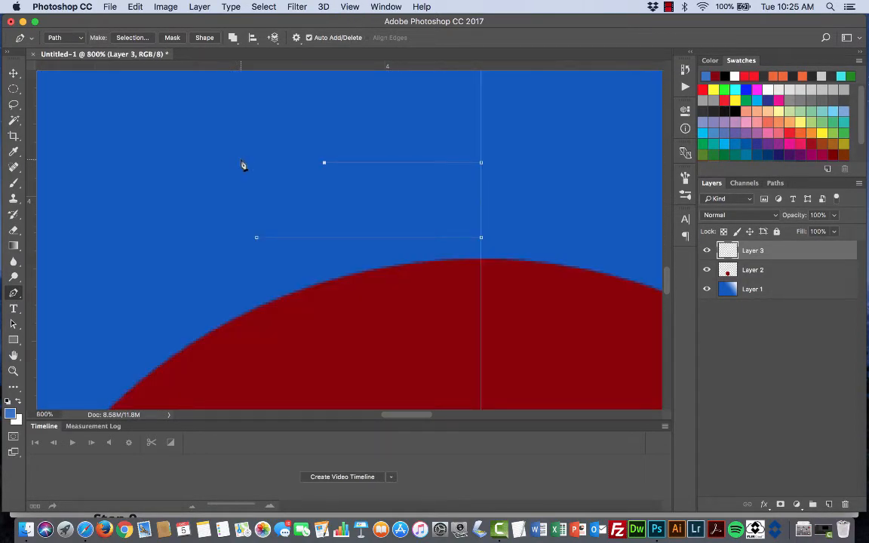
click(257, 238)
click(294, 199)
drag(294, 199, 309, 202)
click(256, 237)
Step: Convert the closed neck path into a new anti-aliased selection with a feather radius of 0 pixels
right_click(380, 197)
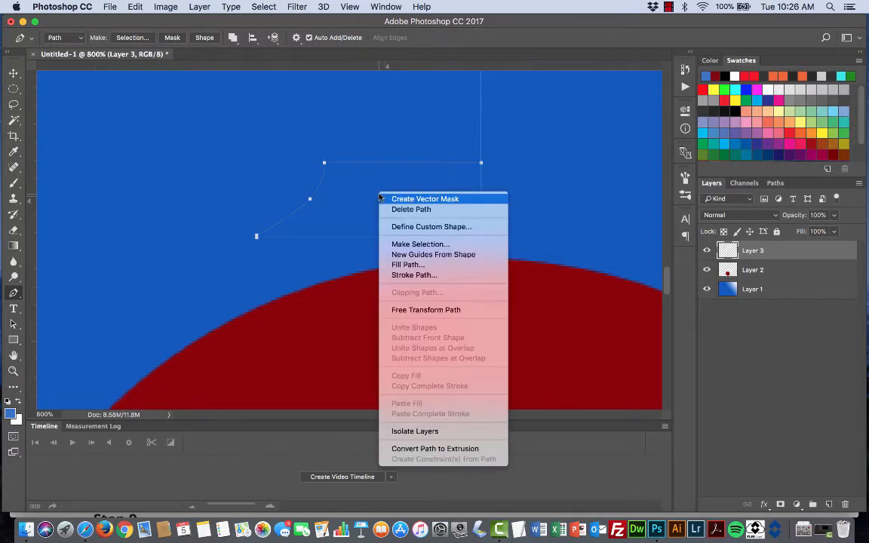
click(411, 245)
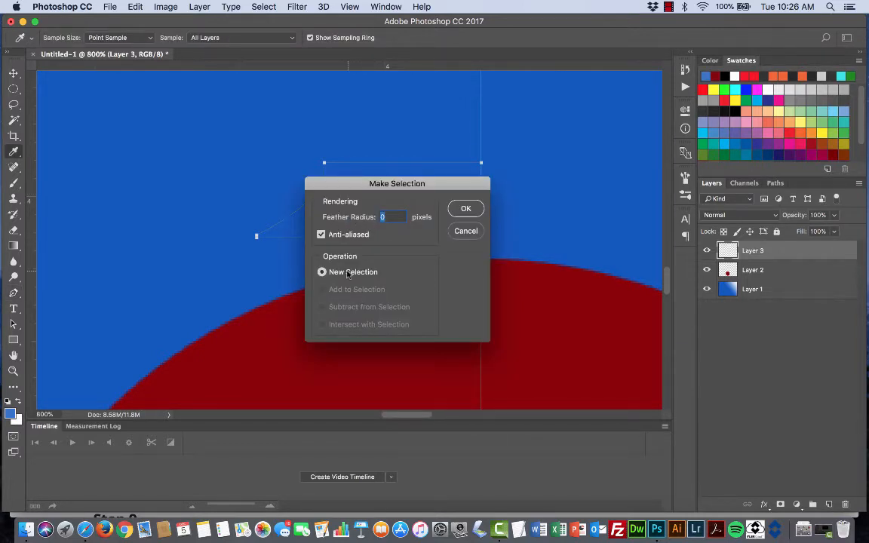
click(466, 209)
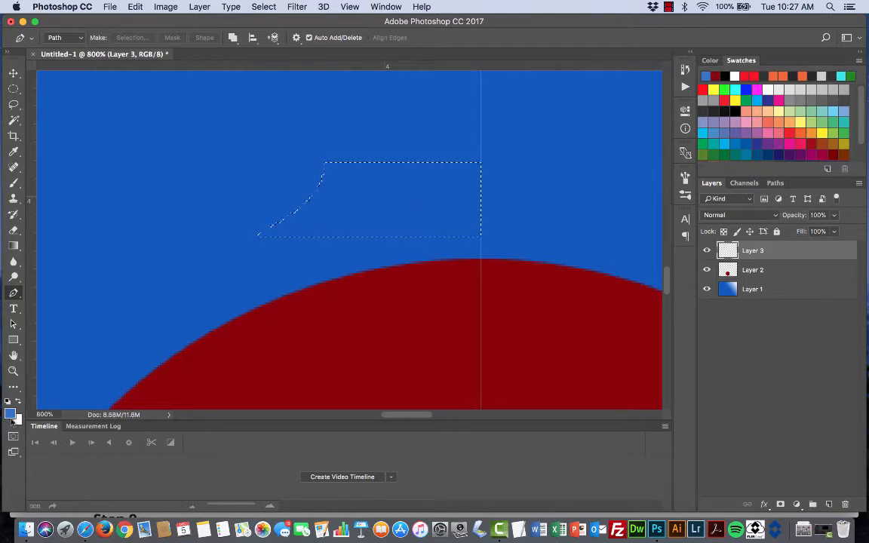
Step: Set the foreground color to dark red 890000, fill the half-neck selection with it on Layer 3, and deselect
click(10, 415)
click(320, 314)
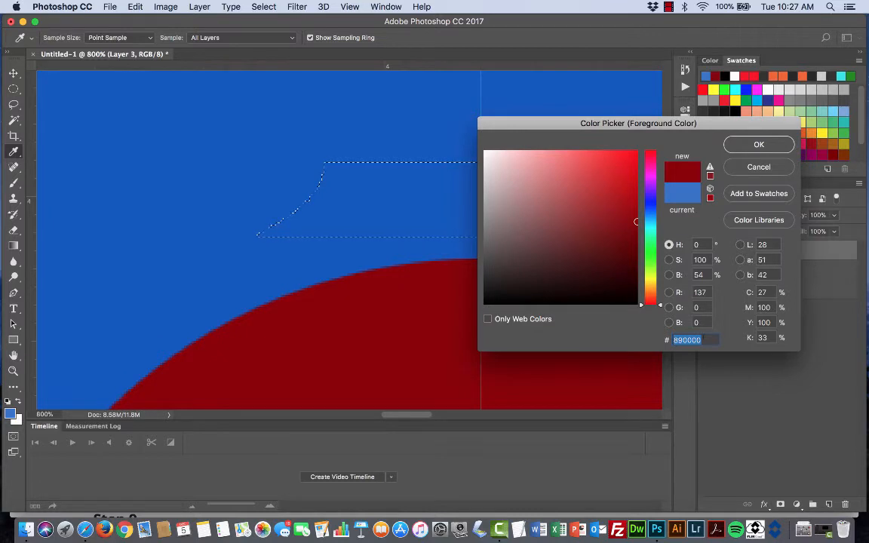
click(756, 144)
key(p)
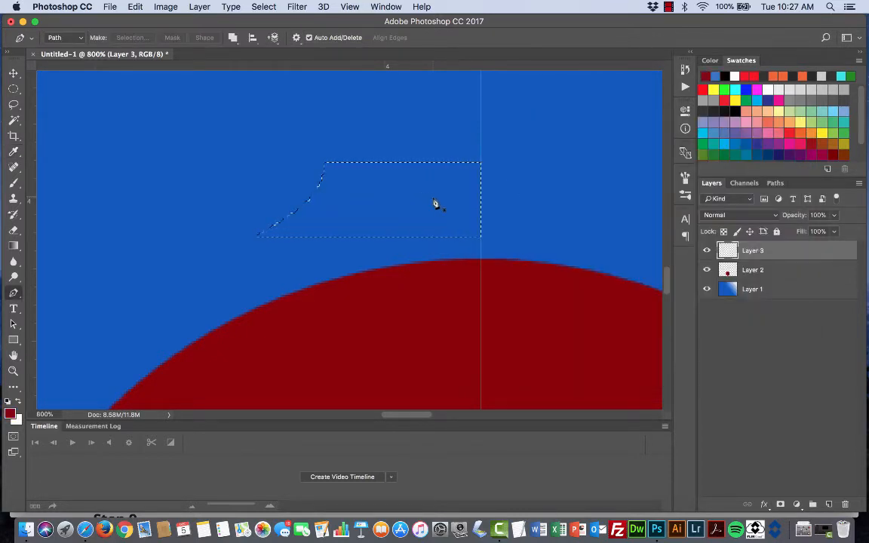
key(alt+BackSpace)
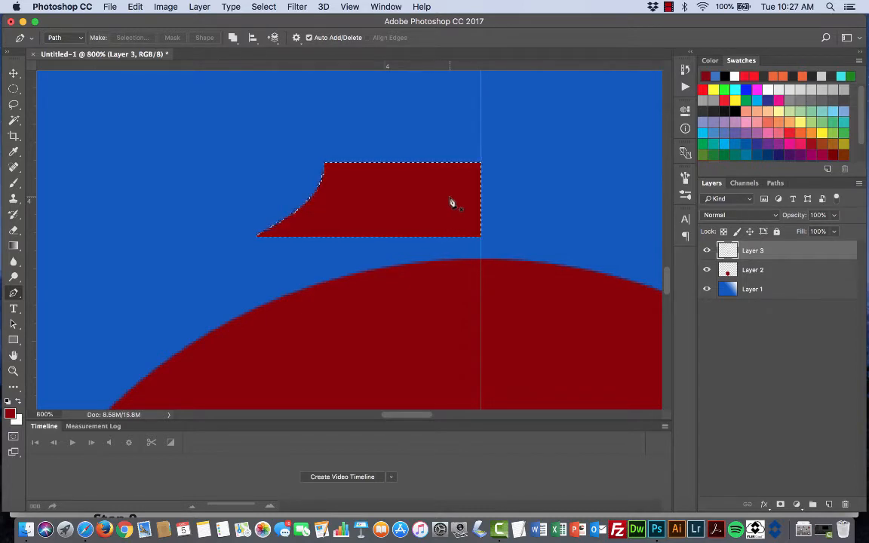
key(super+d)
click(707, 250)
click(708, 252)
click(708, 252)
click(708, 252)
Step: Duplicate the half neck to the other side of the guide and flip the copy horizontally so that the halves mirror each other
click(12, 74)
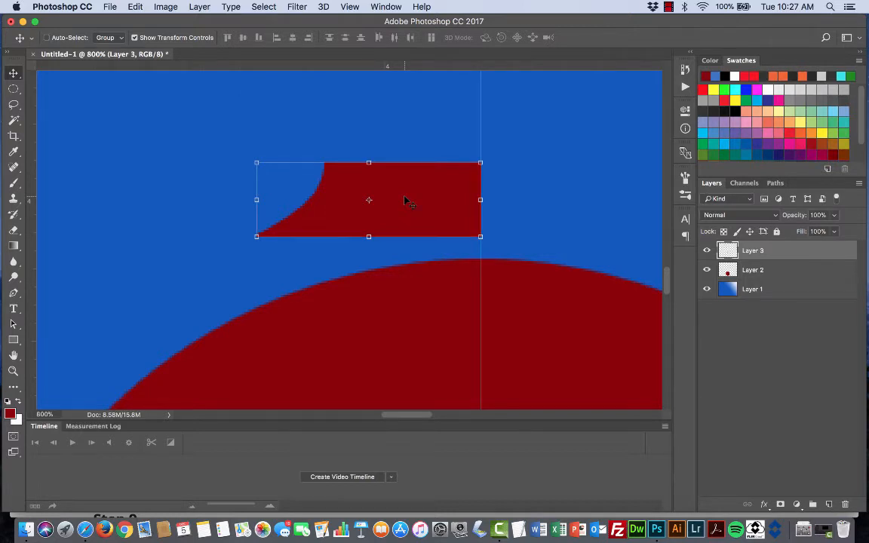
key(super+minus)
key(super+minus)
key(super+minus)
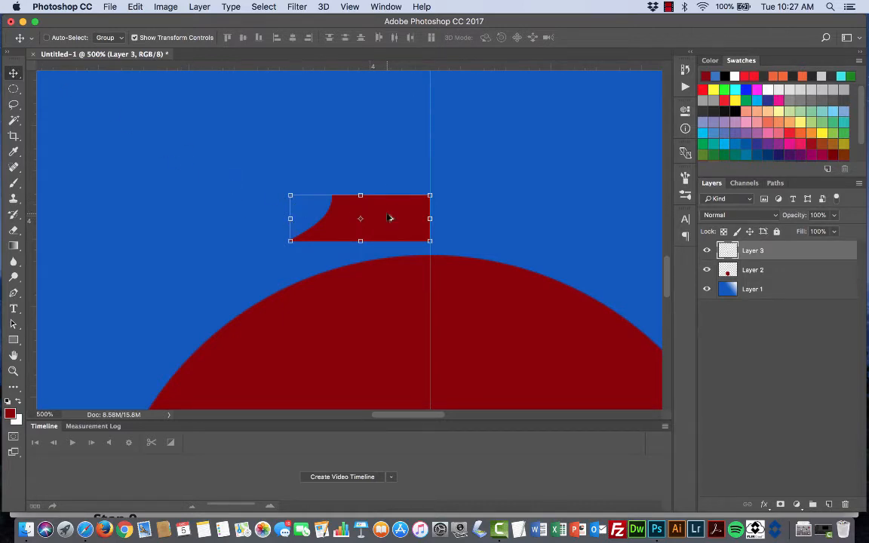
drag(373, 225, 515, 225)
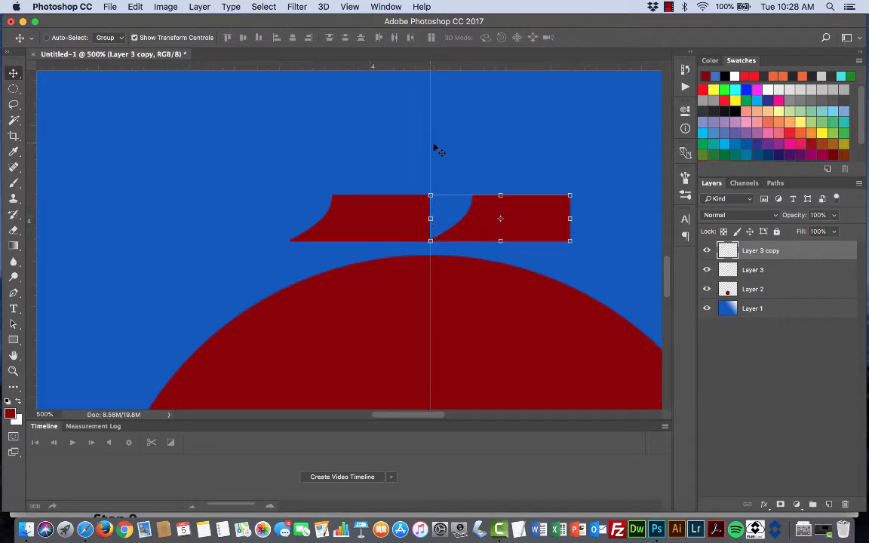
click(137, 7)
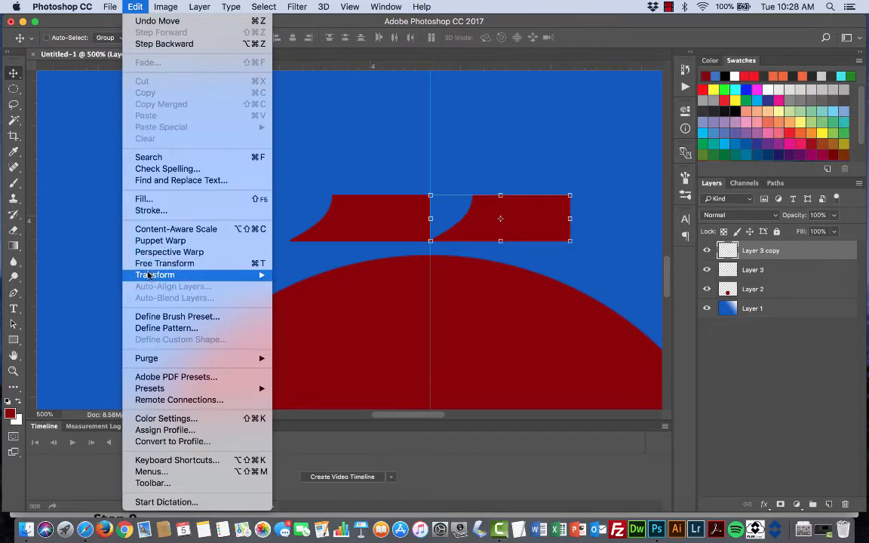
mouse_move(148, 275)
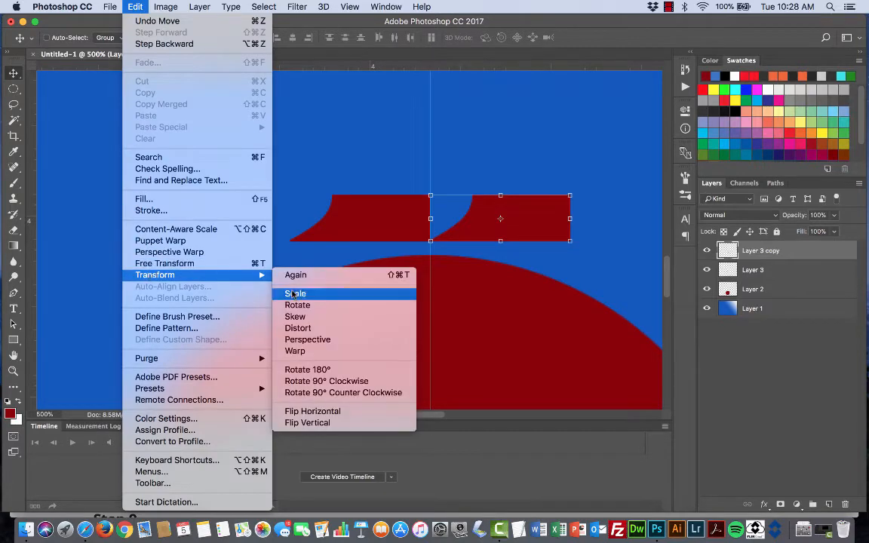
click(296, 411)
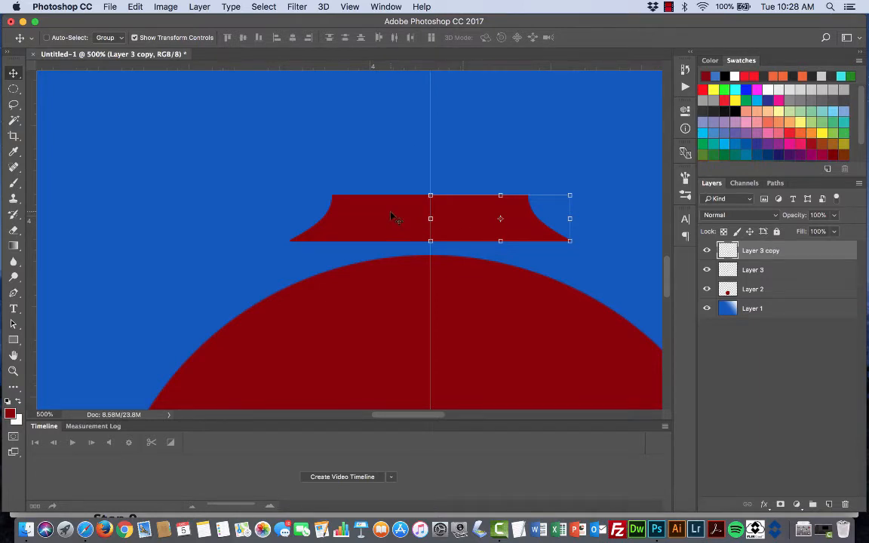
Step: Merge Layer 3 and Layer 3 copy, and move the complete neck down so that its lower corners meet the ball's edge
shift+click(774, 271)
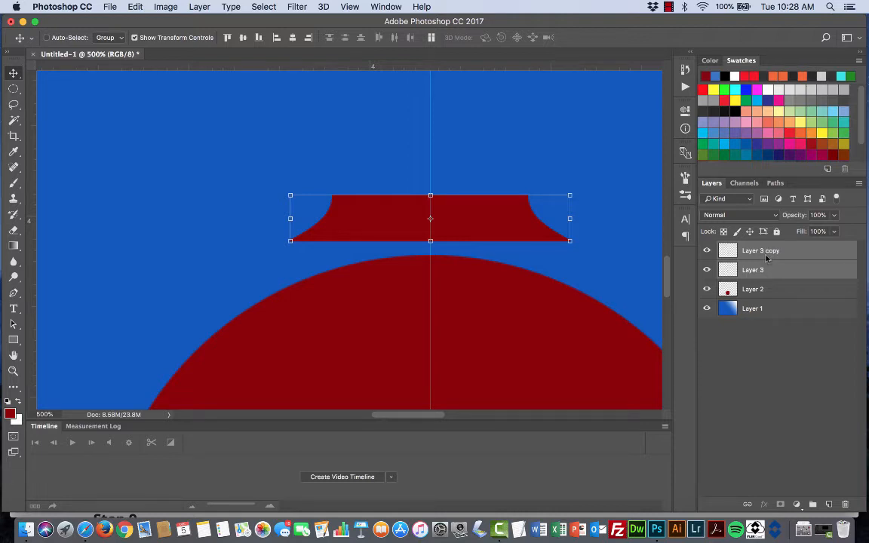
right_click(765, 259)
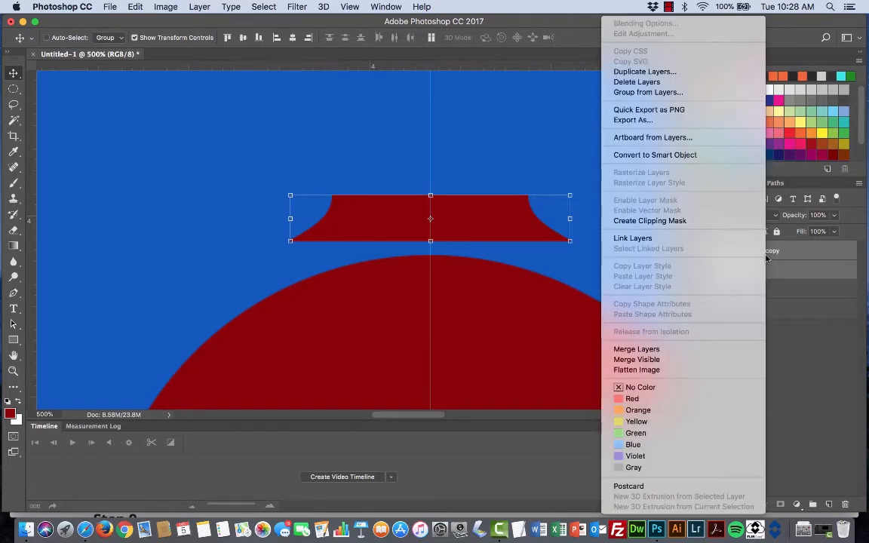
click(646, 351)
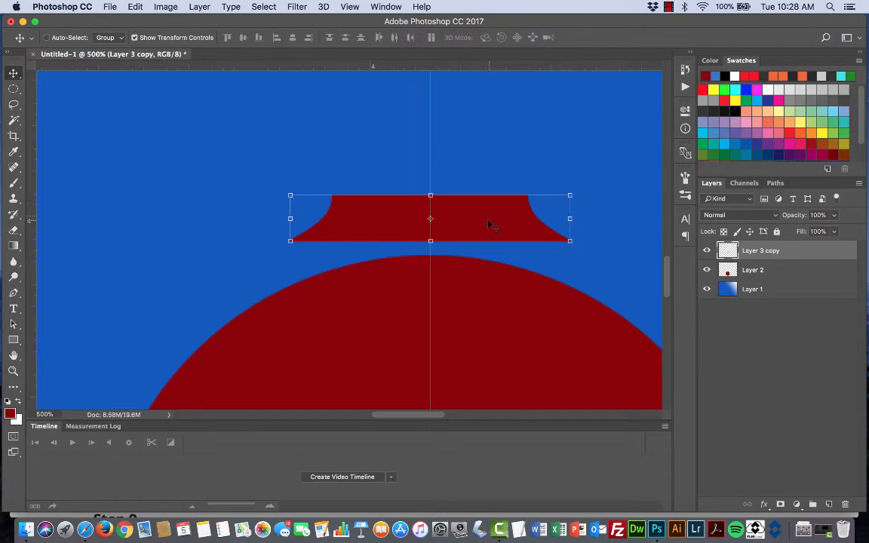
drag(489, 225, 484, 268)
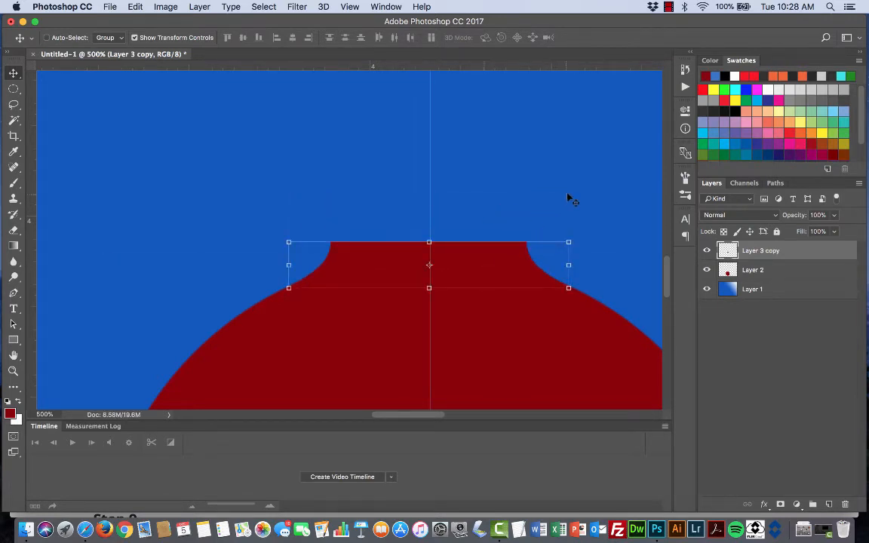
Step: Rename the merged neck layer to "ball topper" and the red circle's Layer 2 to "ball"
key(super+minus)
key(super+minus)
key(super+minus)
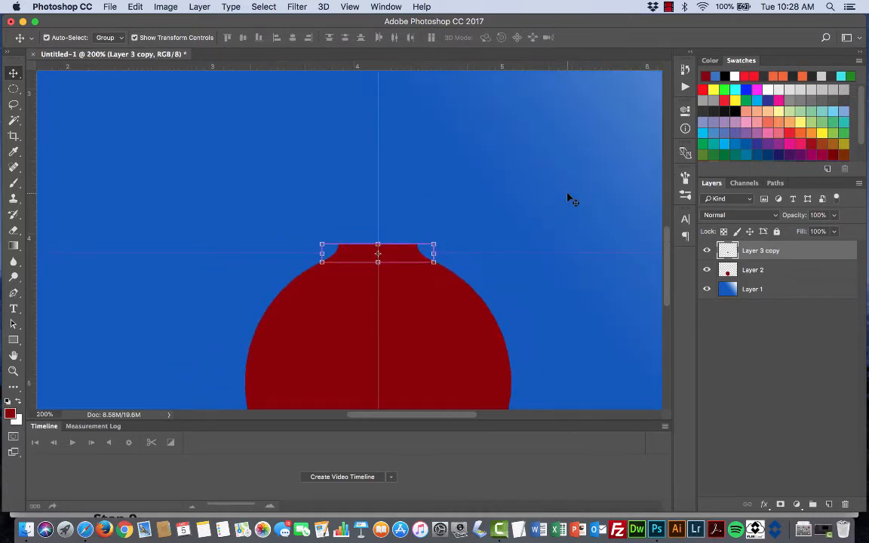
scroll(568, 219, down, 5)
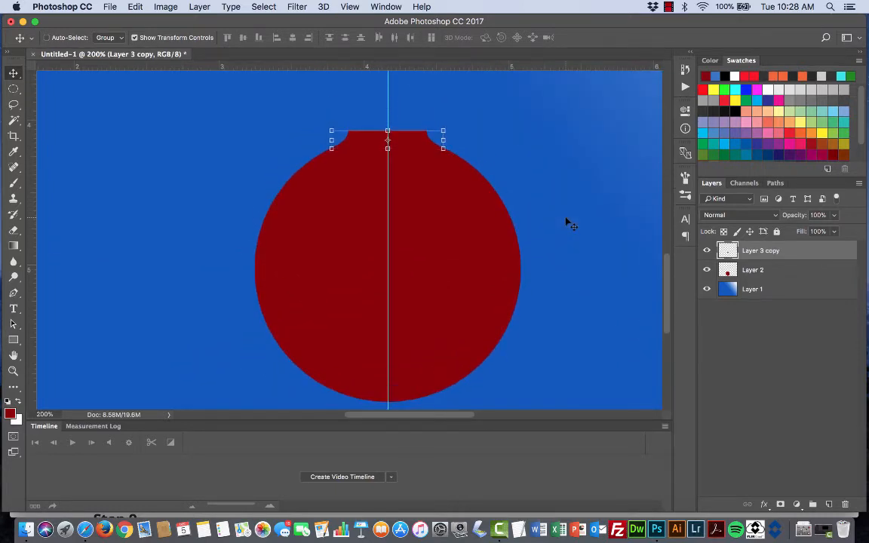
scroll(566, 218, up, 1)
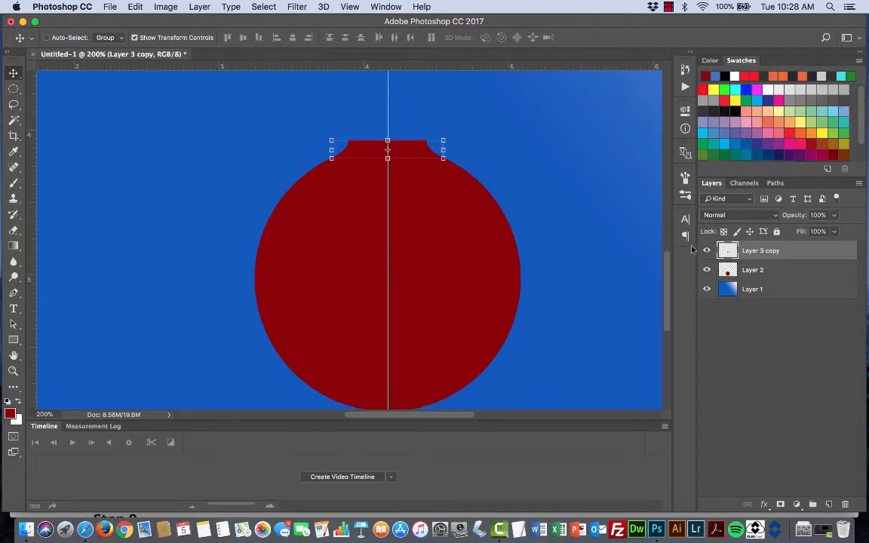
scroll(603, 242, down, 2)
scroll(669, 277, up, 2)
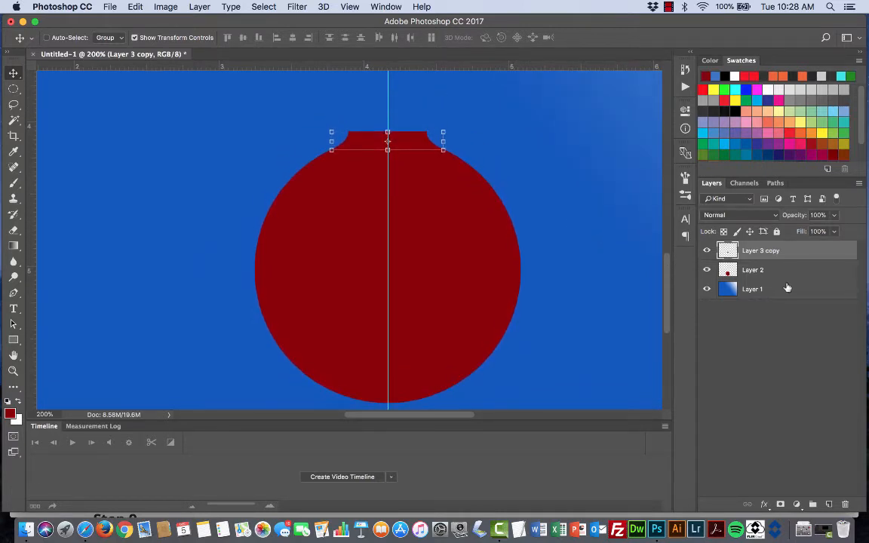
double_click(759, 252)
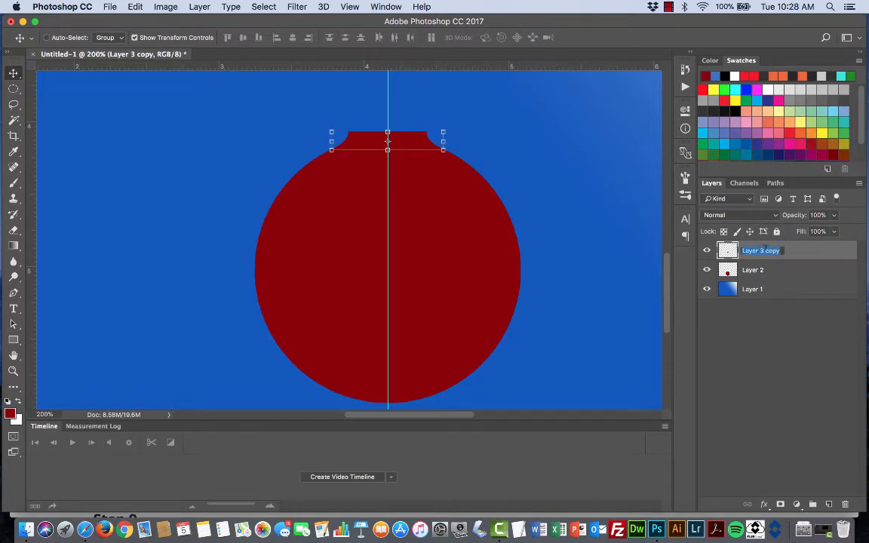
text(ball topper)
key(Return)
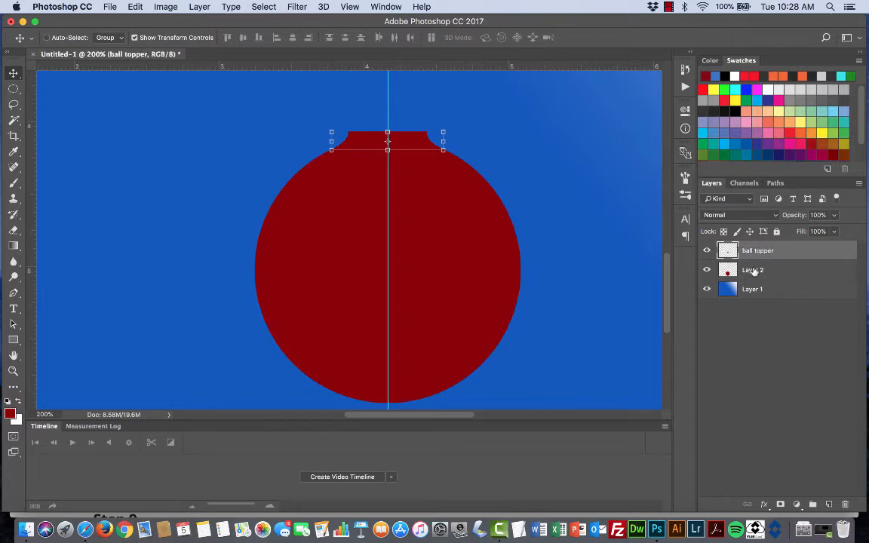
click(752, 272)
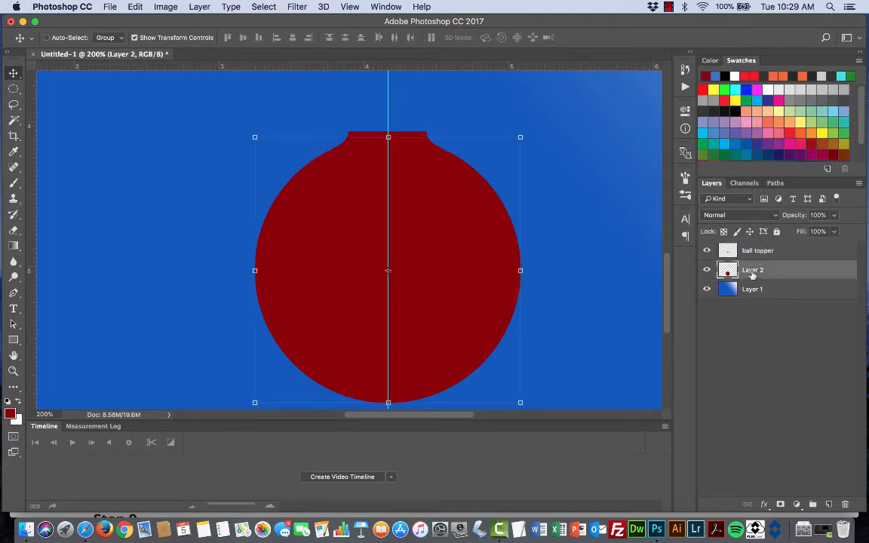
double_click(752, 272)
text(ball)
key(Return)
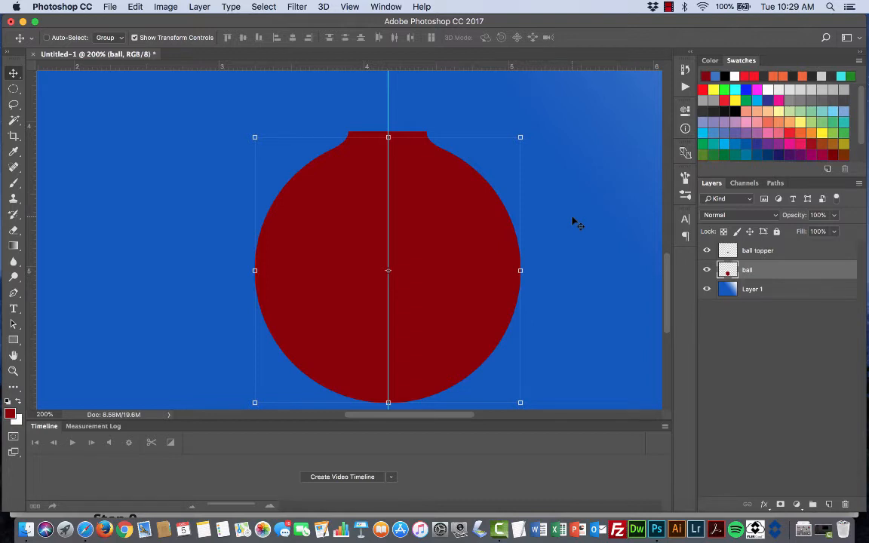
Step: Save the document to the Desktop in Photoshop format as "christmast-ornament" with layers and Maximize Compatibility on
click(108, 7)
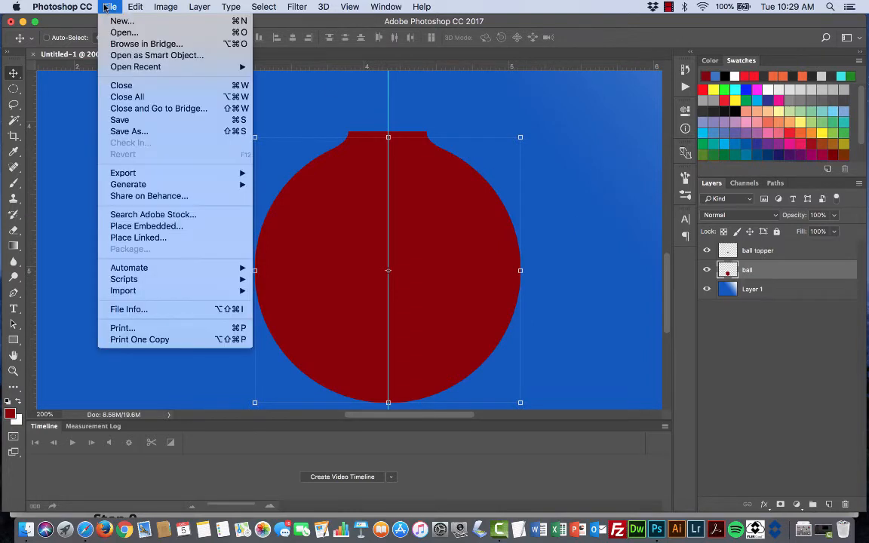
click(130, 131)
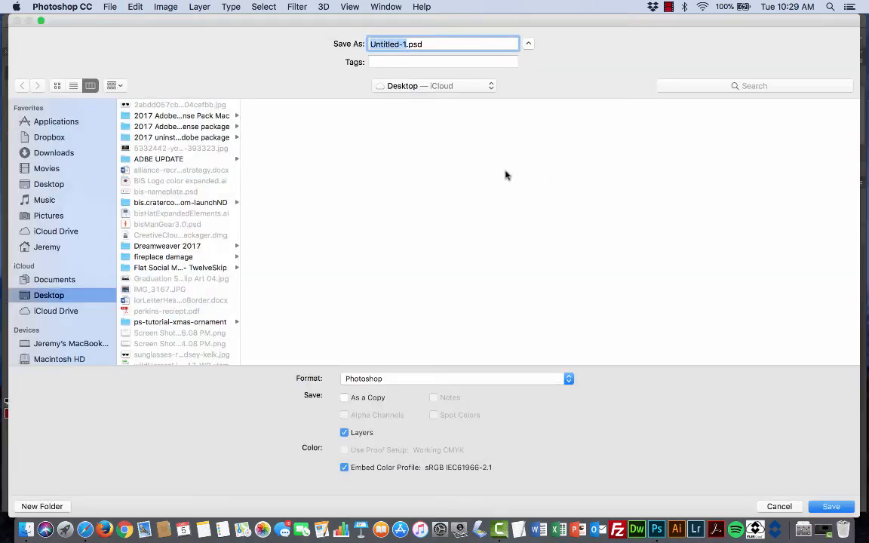
text(xmas)
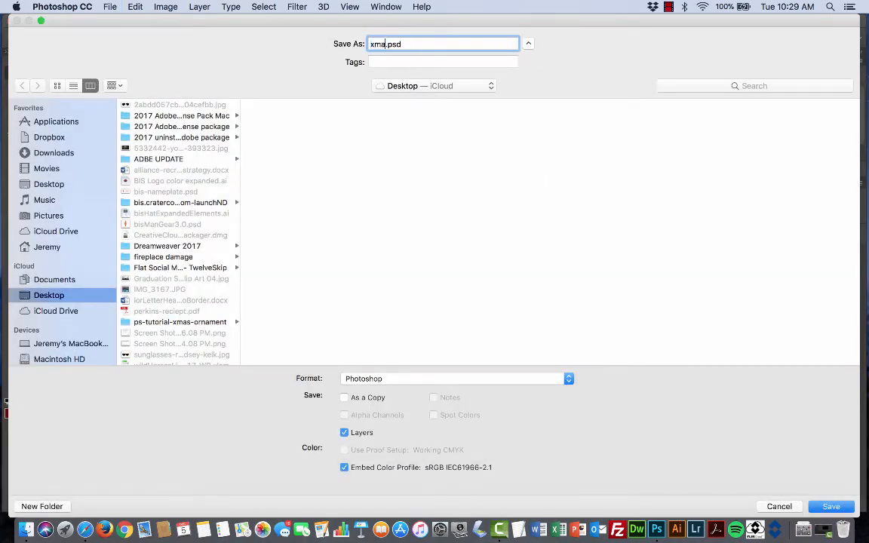
key(BackSpace)
key(BackSpace)
key(BackSpace)
key(BackSpace)
text(christmast-ornament)
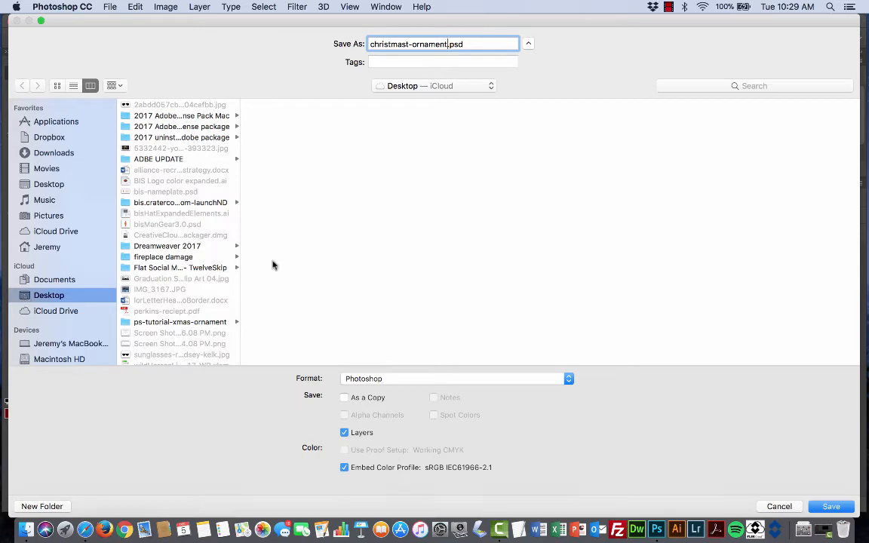
click(833, 508)
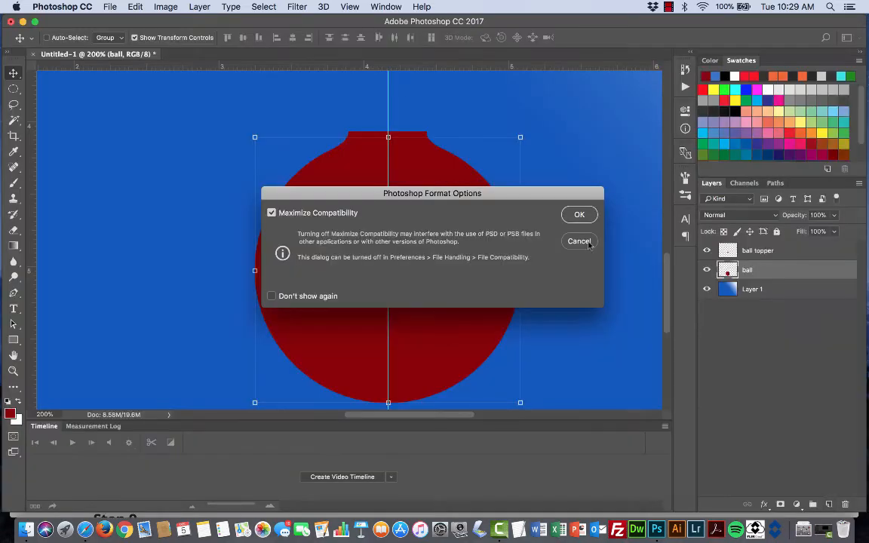
click(582, 217)
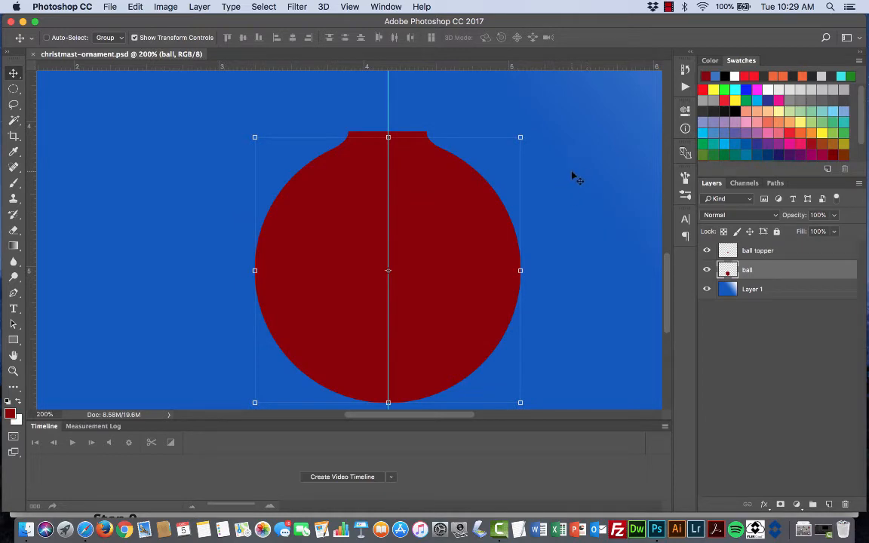
Step: Switch to the tutorial in Safari and read Steps 8 to 10 on grouping, duplicating and merging the ball layers and adding a highlight layer
key(super+Tab)
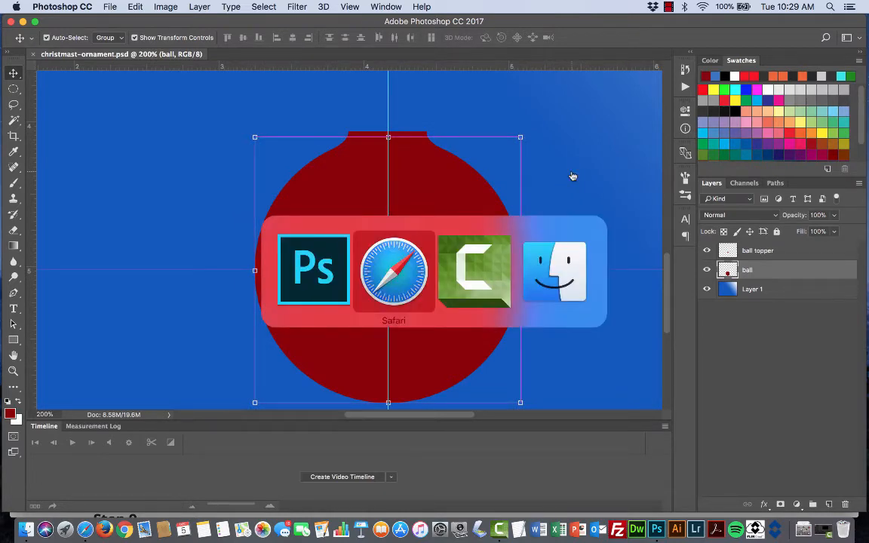
scroll(452, 271, down, 5)
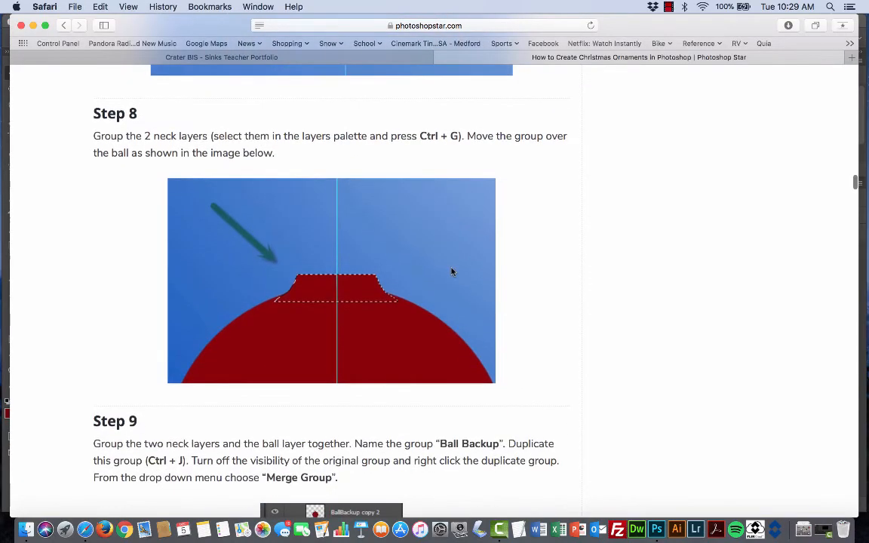
scroll(452, 272, down, 3)
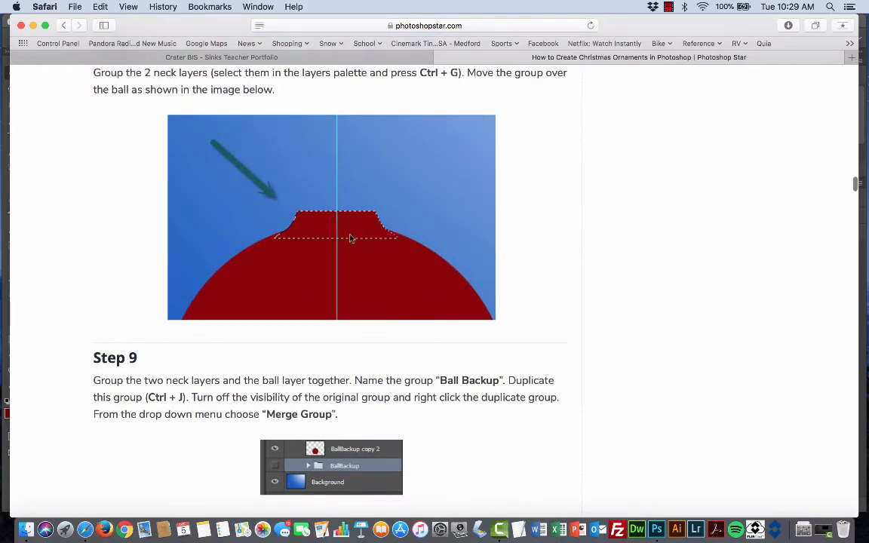
scroll(390, 246, down, 3)
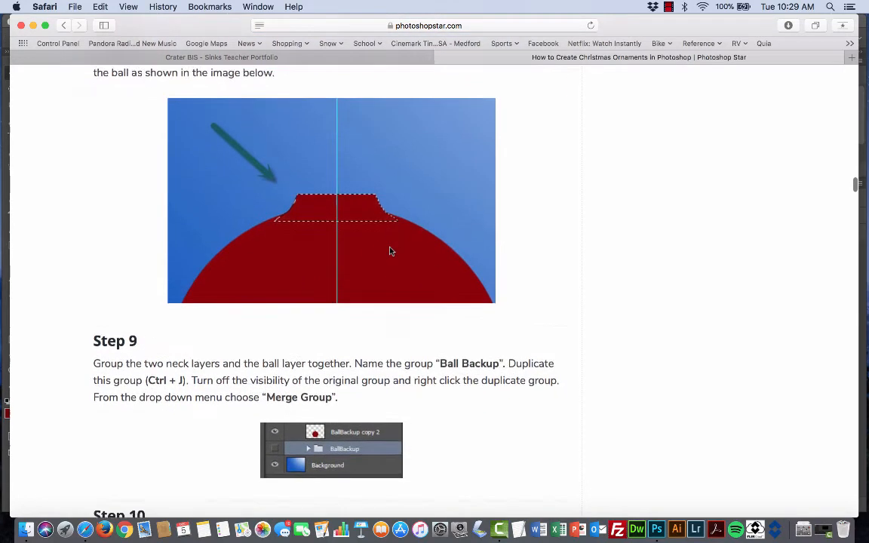
scroll(390, 252, down, 4)
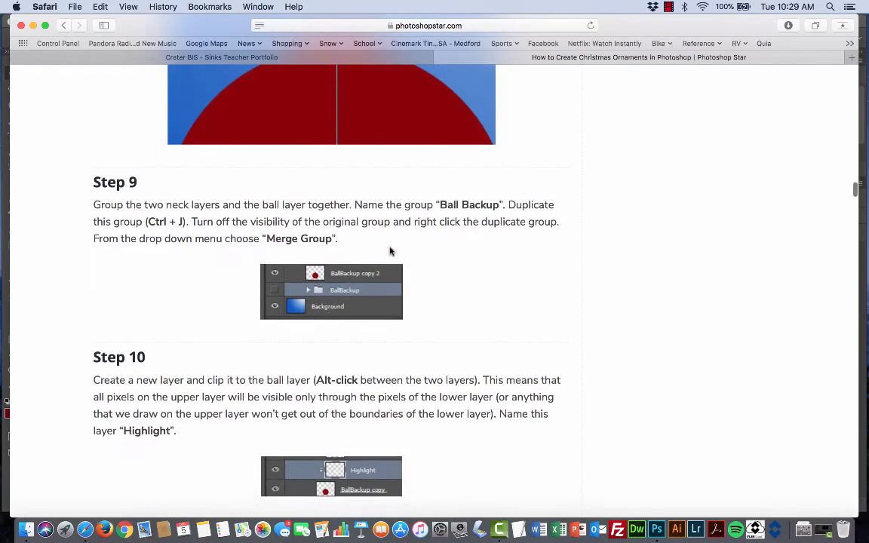
scroll(326, 245, down, 2)
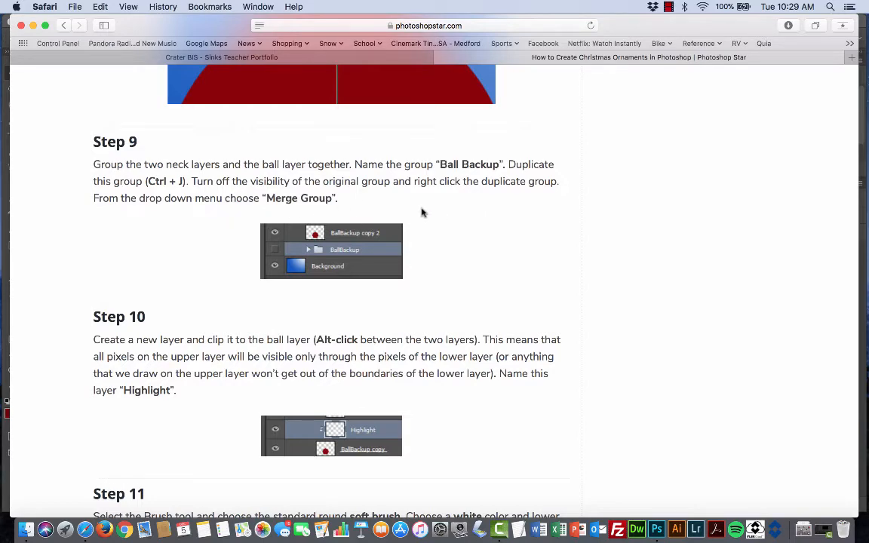
scroll(417, 222, up, 1)
scroll(417, 222, down, 3)
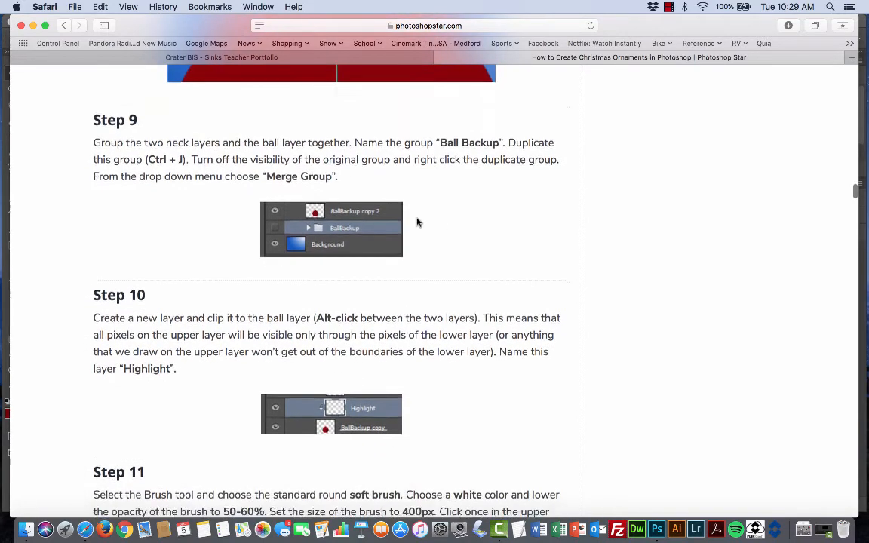
scroll(417, 222, up, 1)
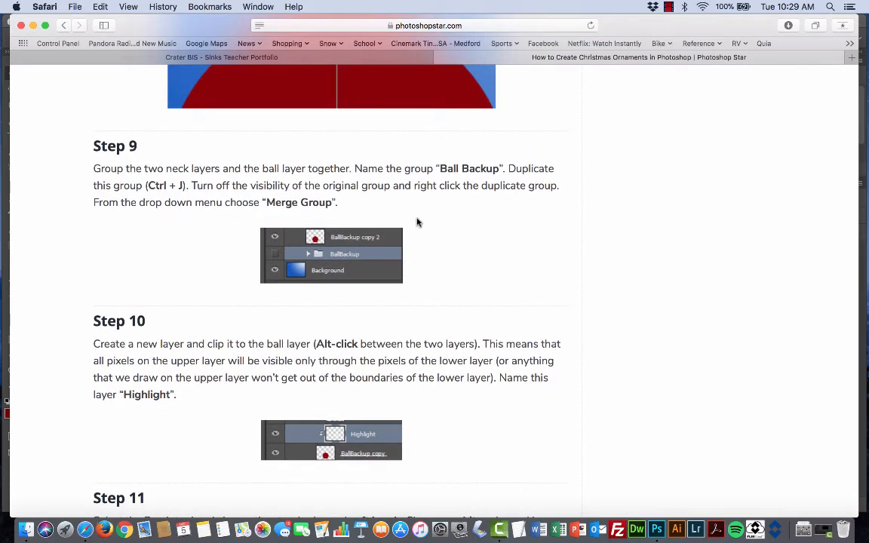
scroll(417, 221, up, 3)
scroll(417, 222, up, 5)
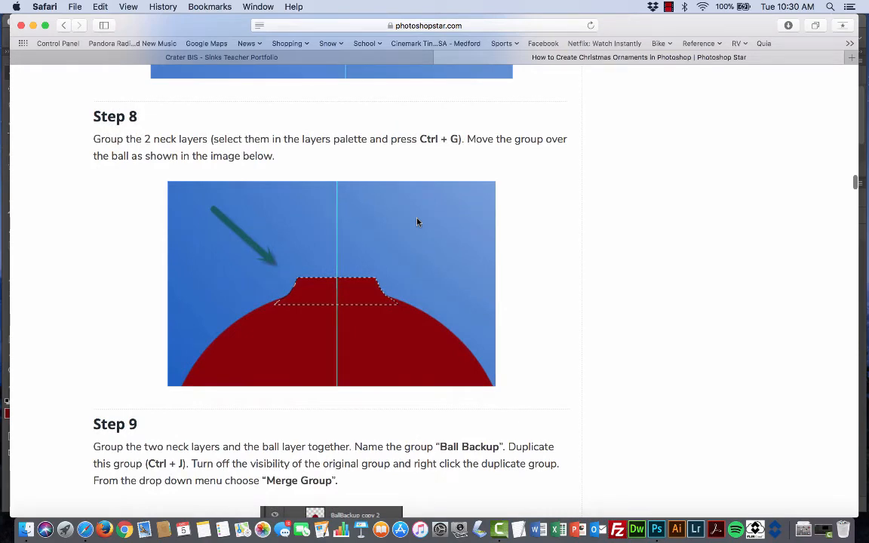
scroll(417, 222, down, 8)
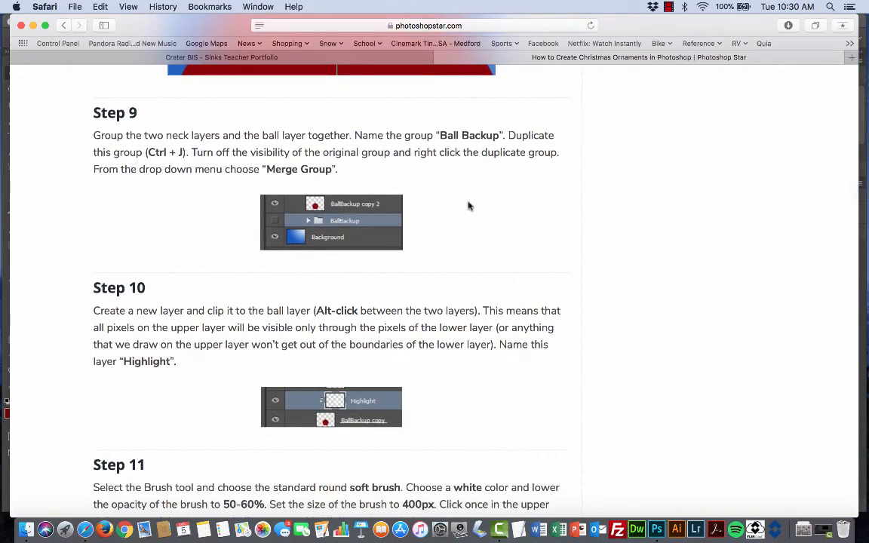
Step: Switch back to Photoshop, group the ball topper and ball layers, and check the group's contents
key(super+Tab)
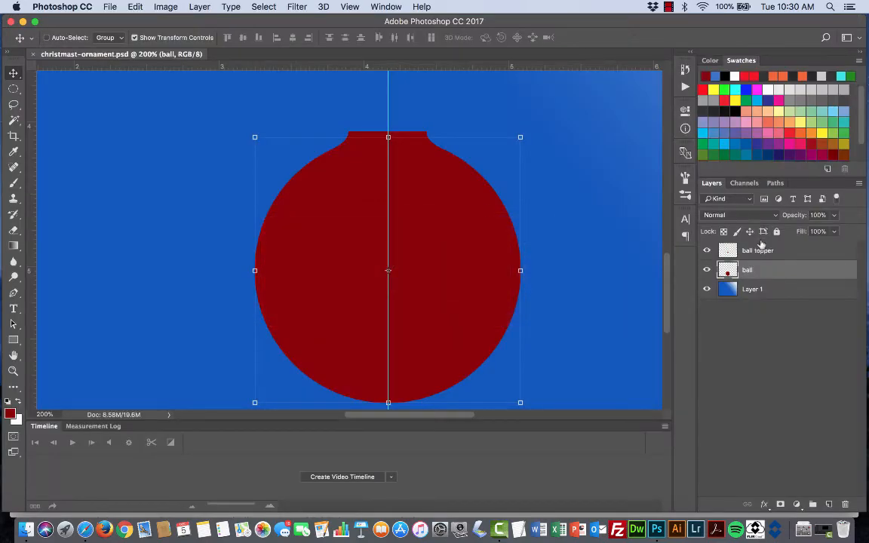
shift+click(762, 254)
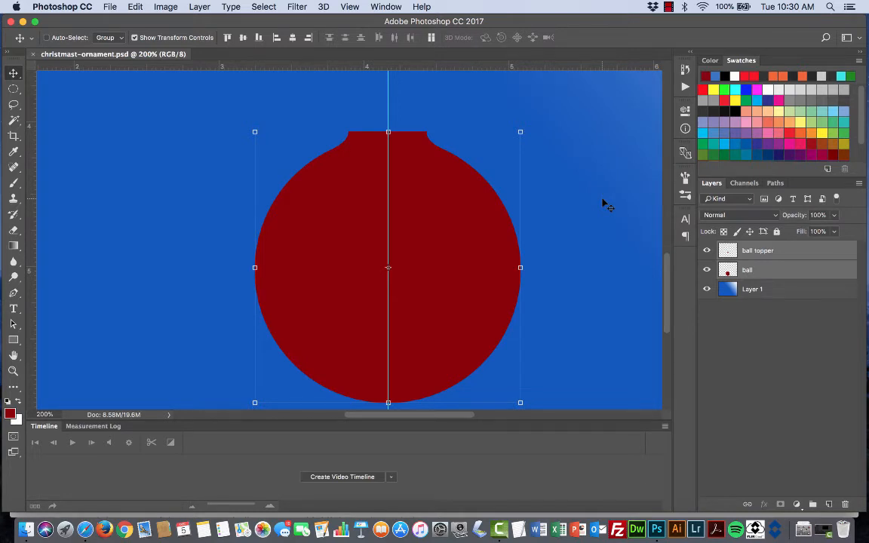
key(super)
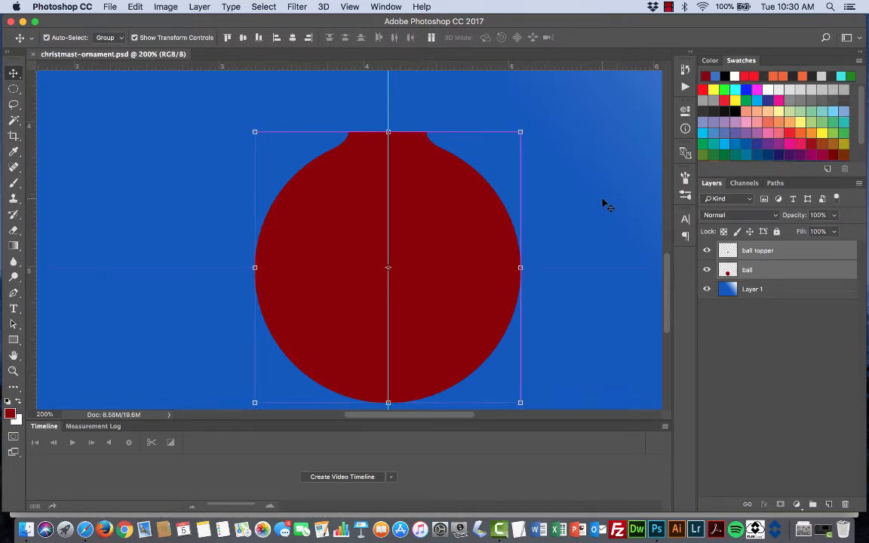
key(super+g)
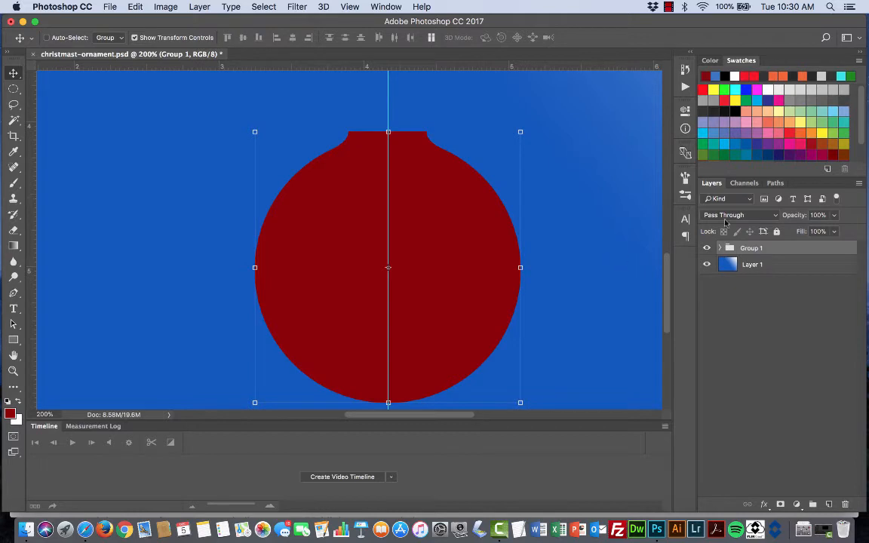
click(719, 248)
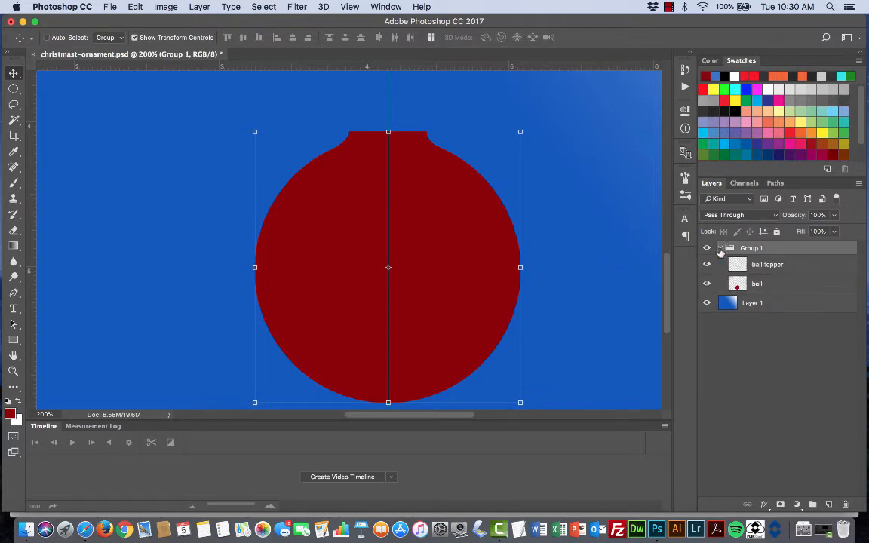
click(720, 249)
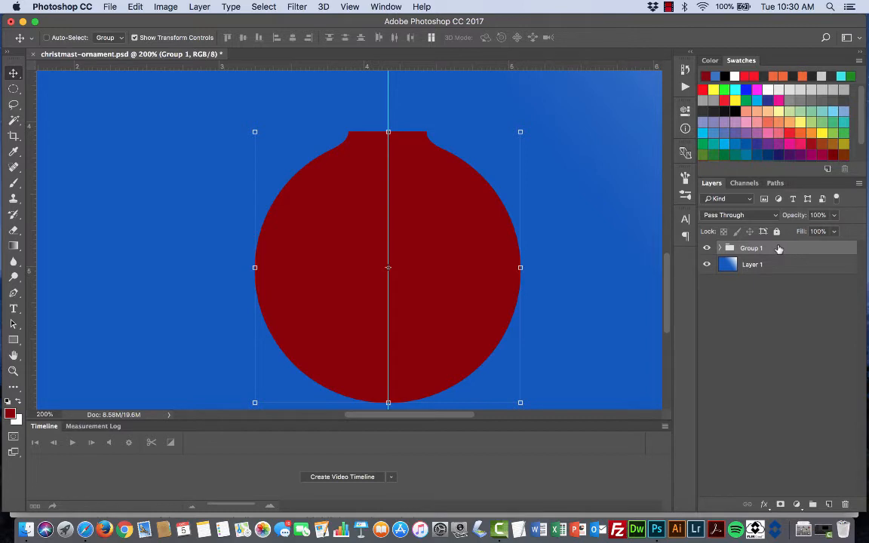
Step: Duplicate the ornament's group within the same document under the name "Ornament Group BU"
right_click(772, 249)
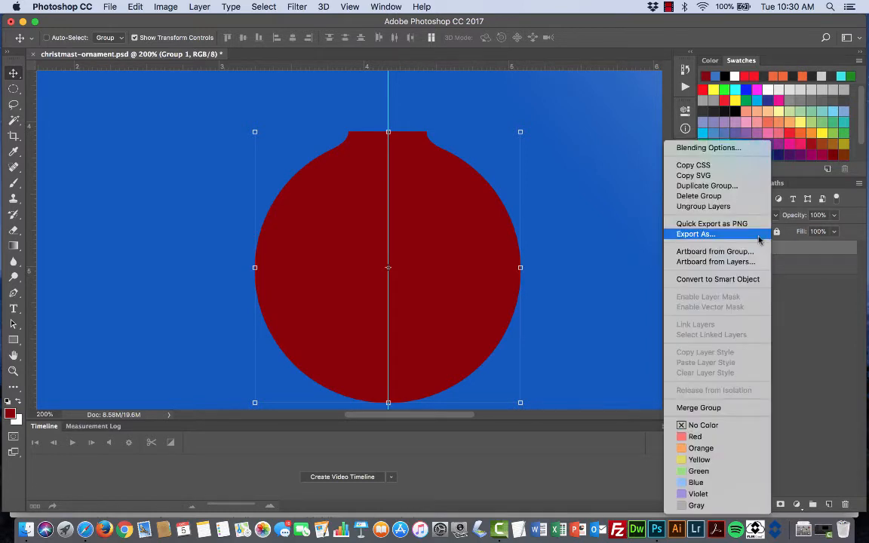
click(719, 186)
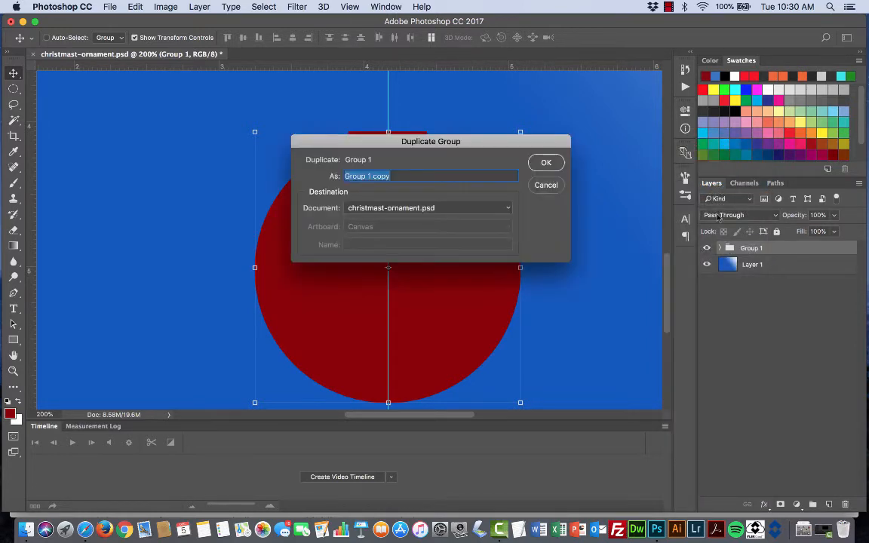
key(Right)
key(BackSpace)
key(BackSpace)
key(BackSpace)
key(BackSpace)
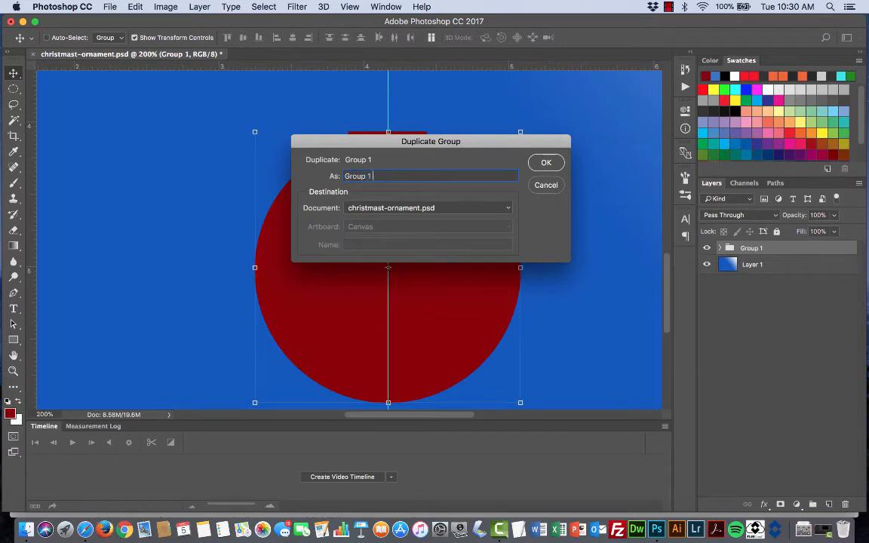
key(BackSpace)
key(BackSpace)
key(BackSpace)
key(BackSpace)
key(BackSpace)
key(BackSpace)
text(Ornament Group BU)
key(Return)
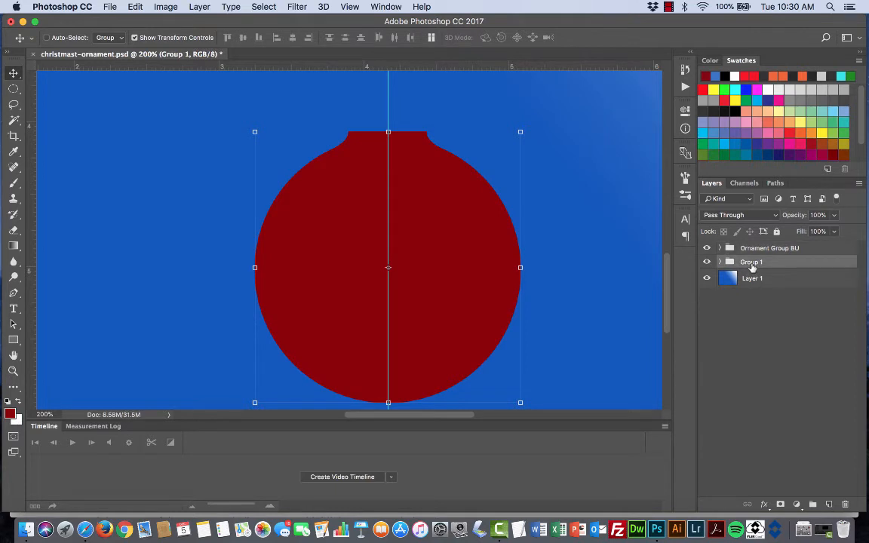
Step: Rename the original group, Group 1, to "Ornament"
double_click(751, 263)
text(Ornament)
click(793, 261)
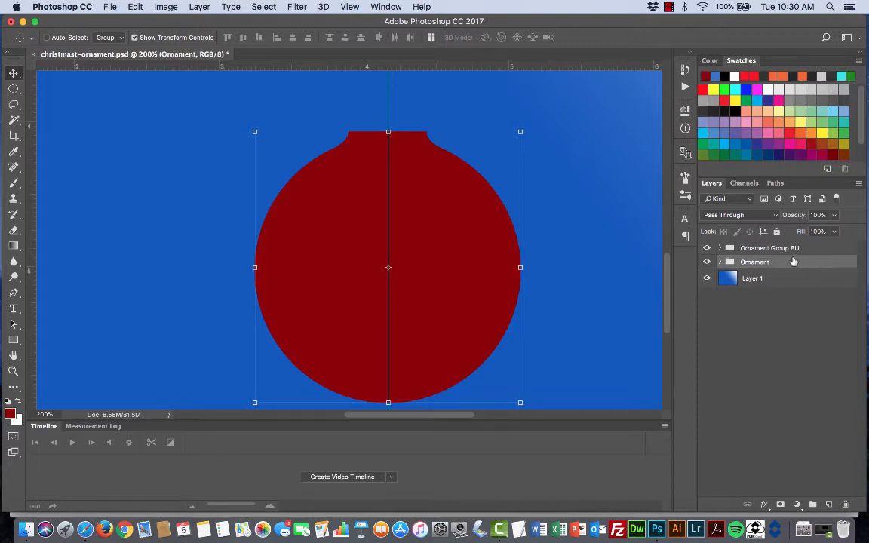
Step: Check tutorial Steps 9 to 11 in Safari, then return to Photoshop and hide the Ornament Group BU group
key(super+Tab)
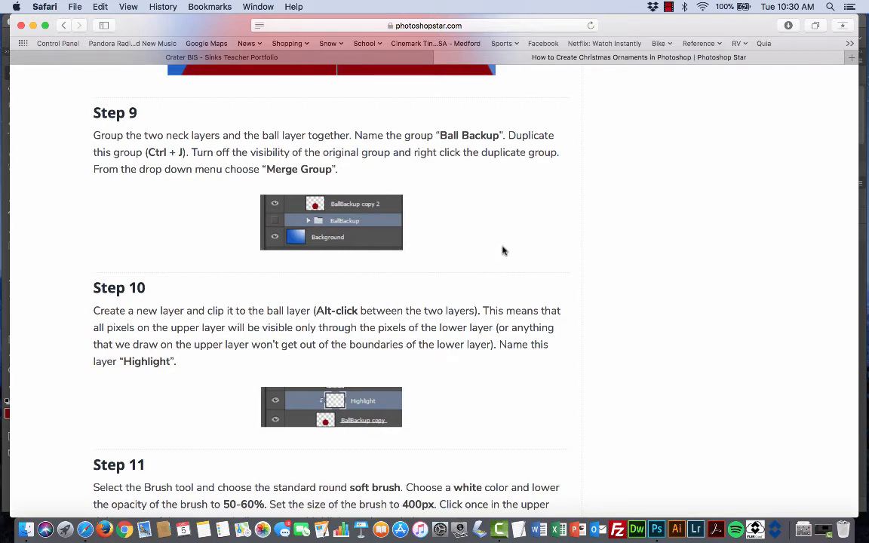
scroll(503, 251, down, 5)
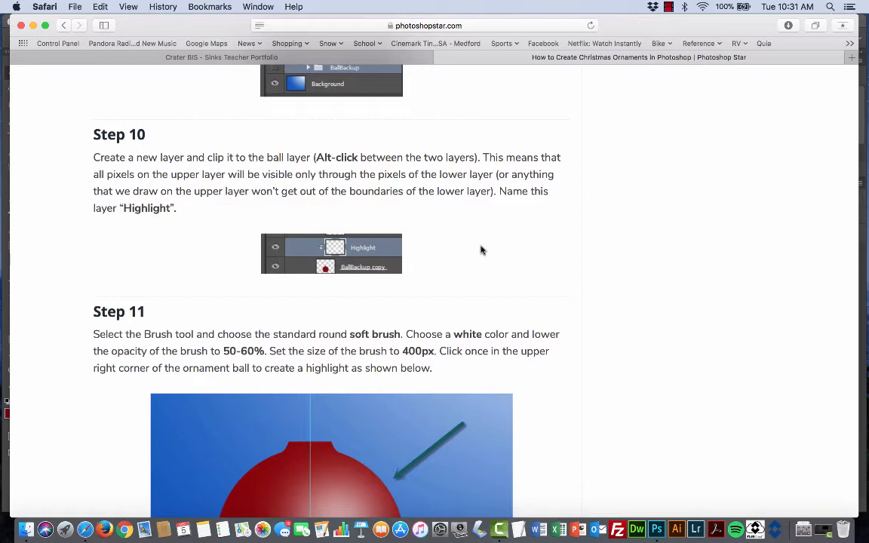
scroll(494, 246, down, 3)
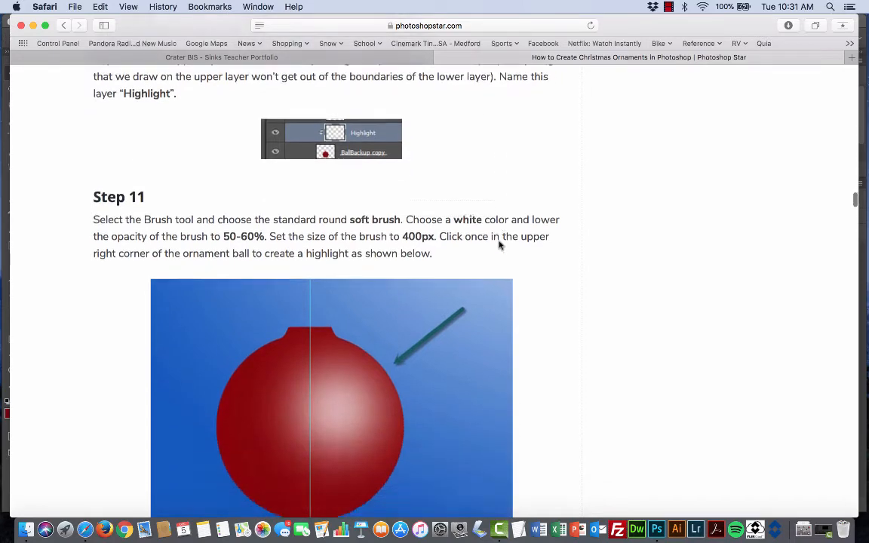
scroll(498, 245, up, 2)
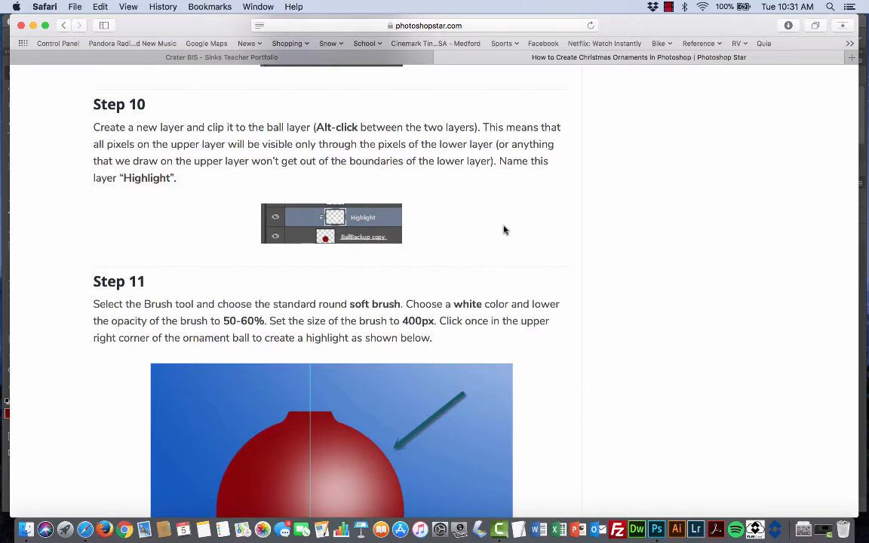
key(super+Tab)
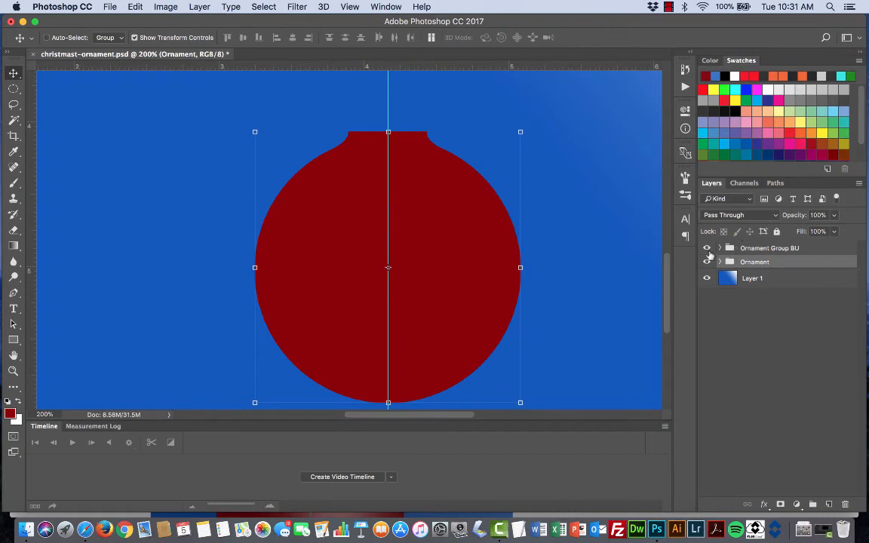
click(707, 249)
click(806, 249)
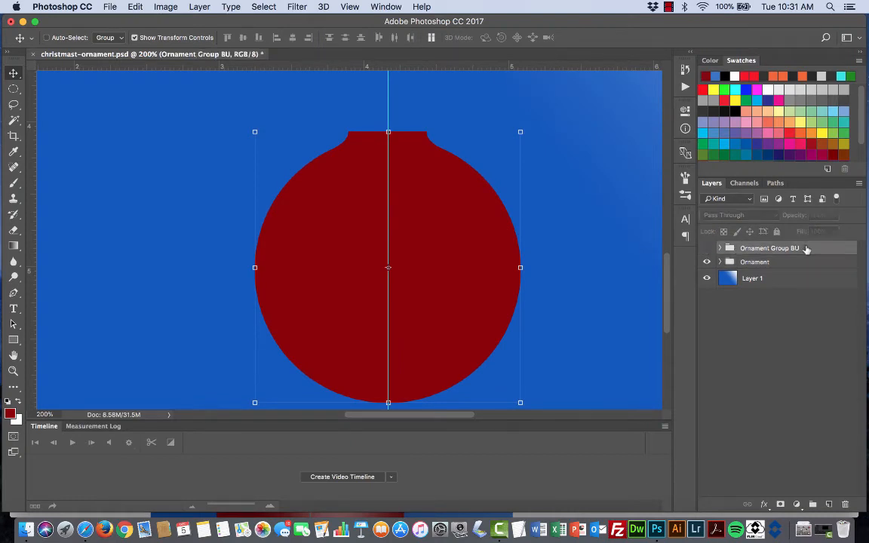
Step: Create a new layer directly above the Ornament group and name it "Highlight"
click(771, 263)
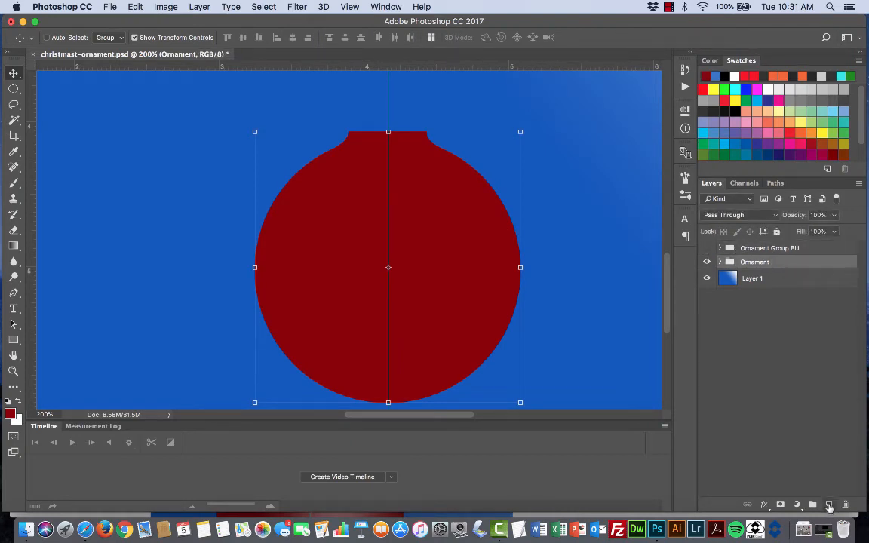
click(829, 505)
double_click(752, 264)
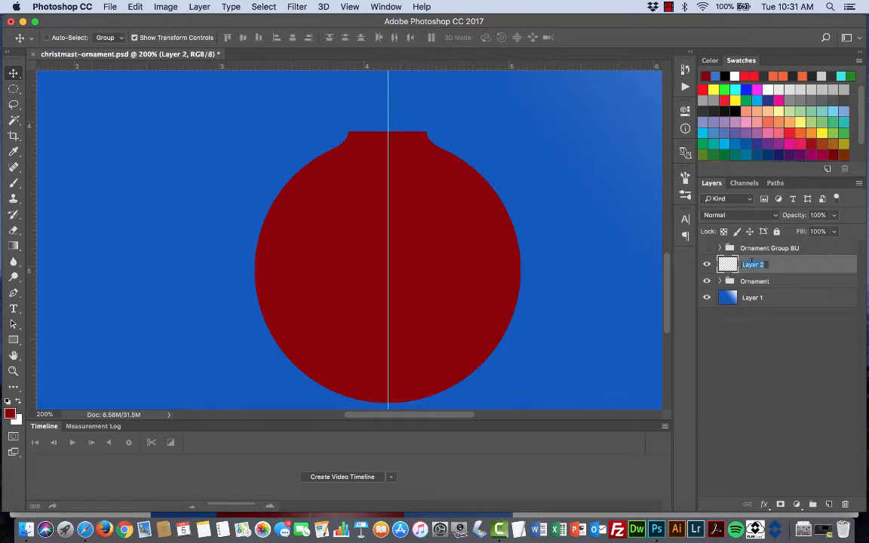
text(Highlight)
key(Return)
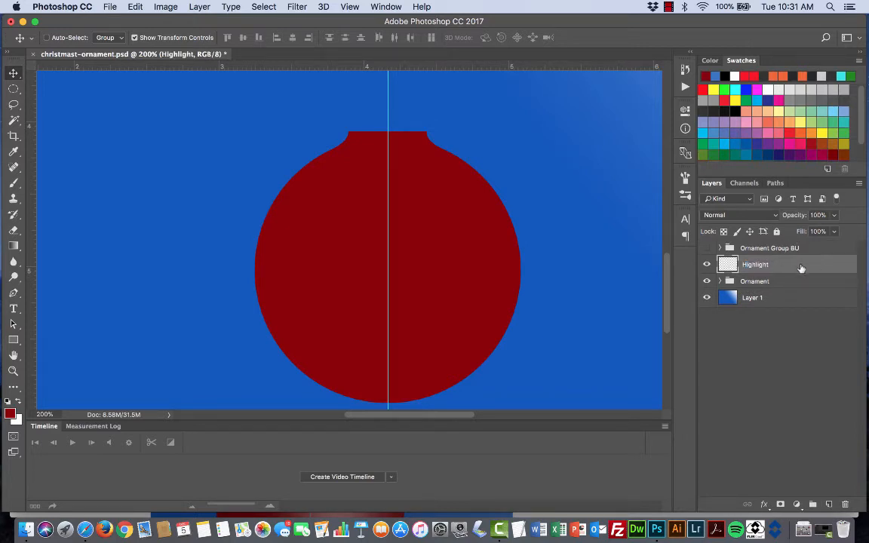
click(781, 506)
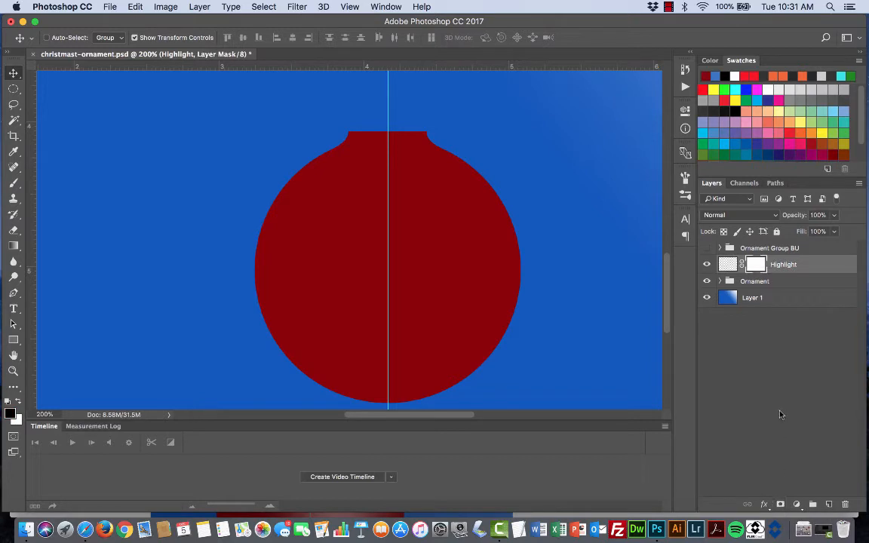
key(super)
key(super+z)
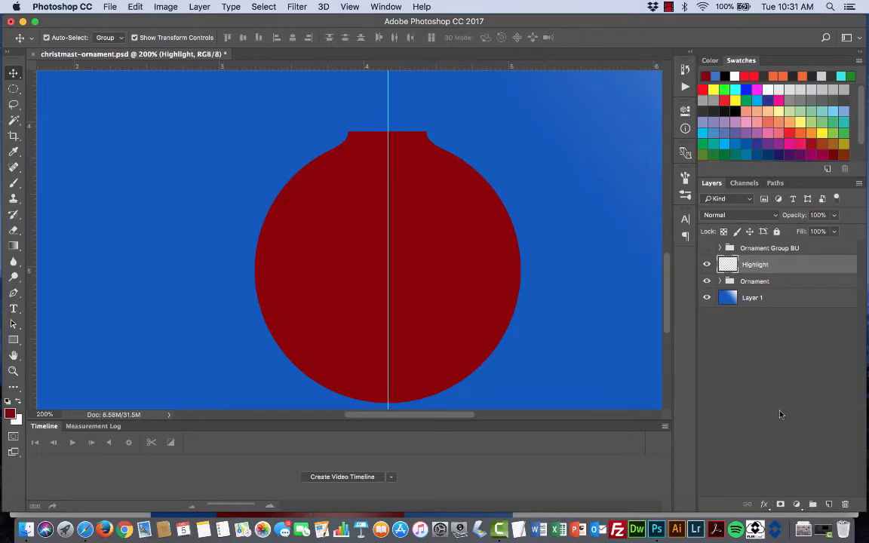
Step: Clip the Highlight layer to the Ornament group with a clipping mask
right_click(770, 262)
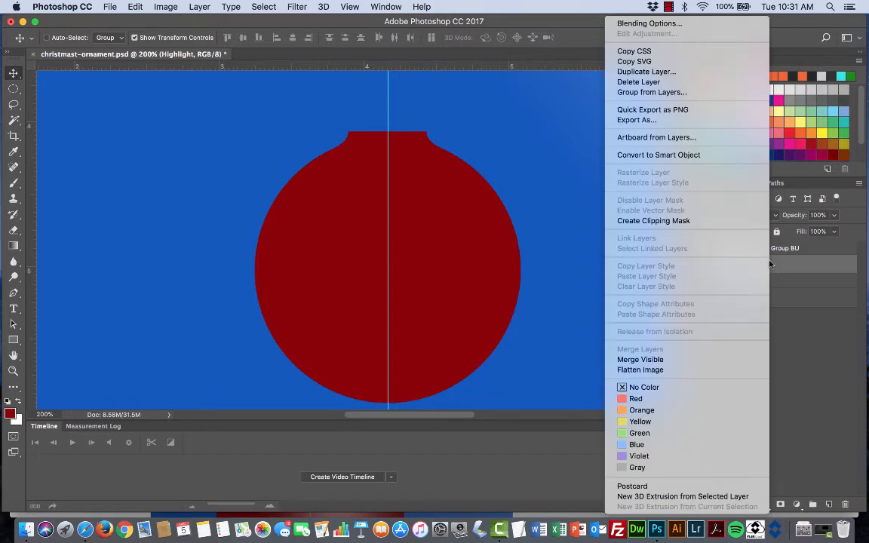
click(642, 221)
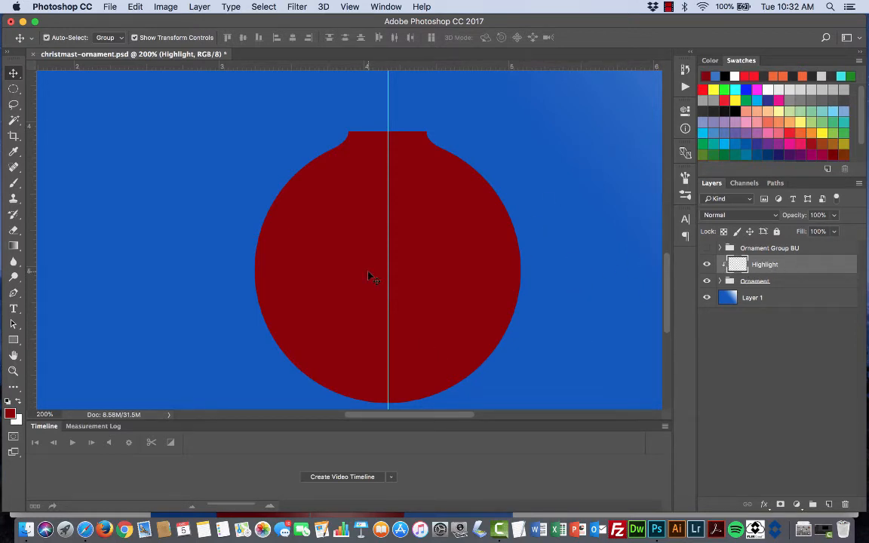
Step: Switch to Safari, read tutorial Step 11 on painting the highlight, and return to Photoshop
key(super+Tab)
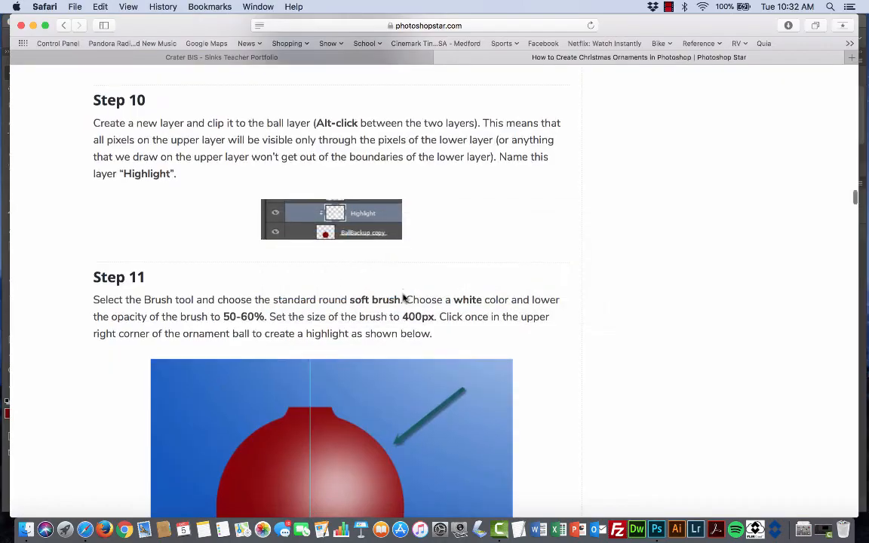
scroll(404, 299, down, 5)
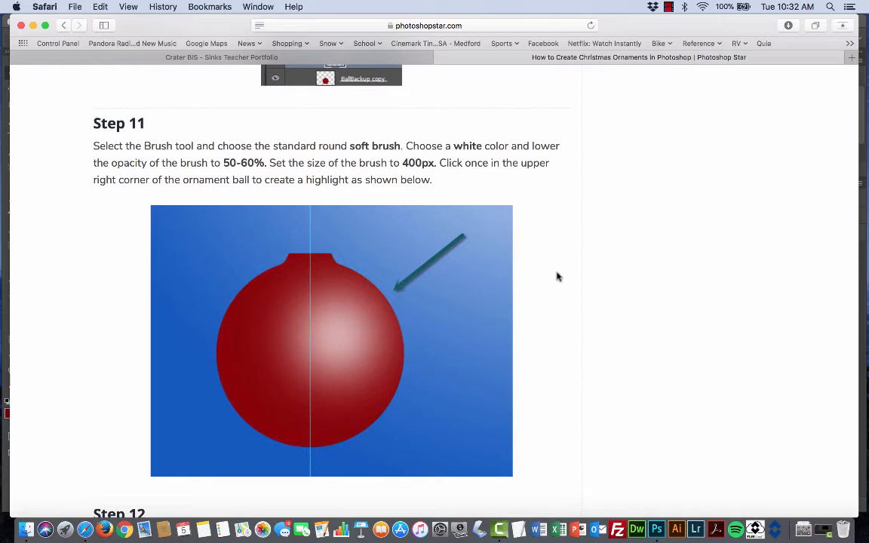
scroll(556, 277, down, 5)
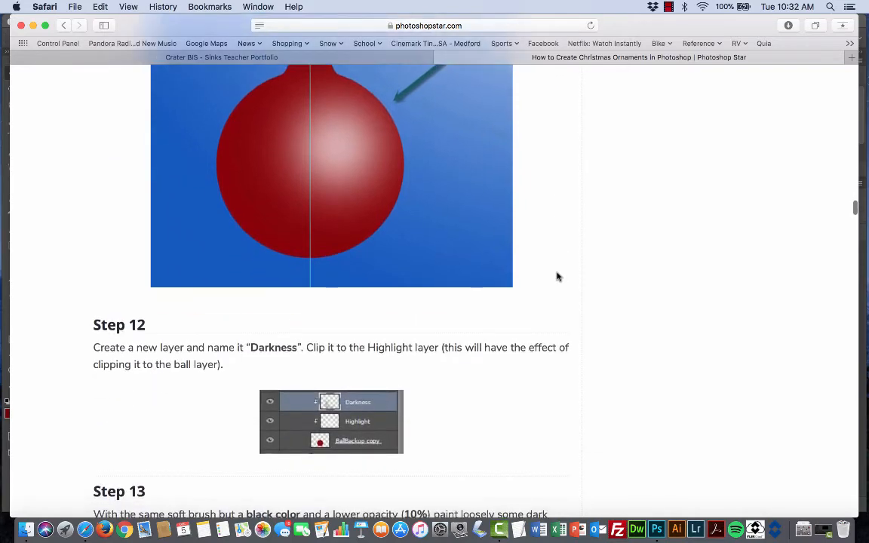
scroll(556, 277, up, 4)
scroll(556, 277, down, 3)
scroll(557, 277, up, 3)
scroll(557, 277, down, 1)
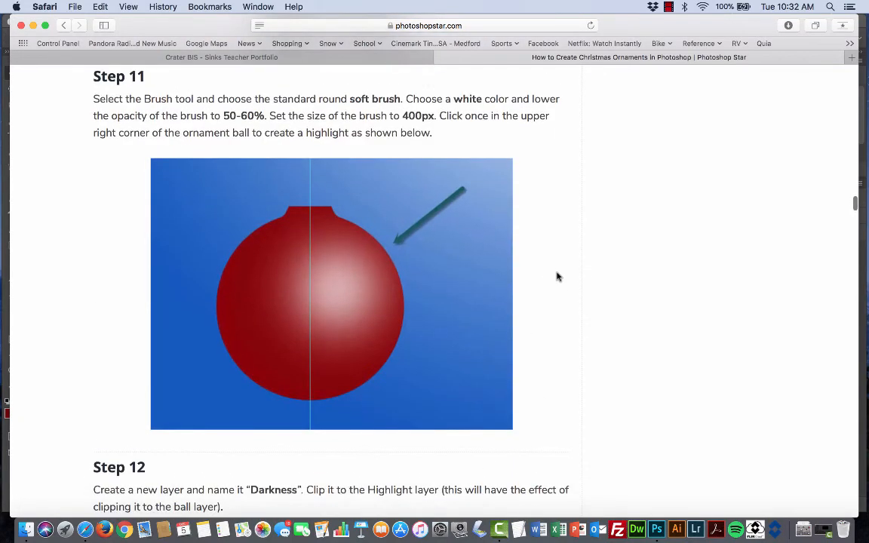
key(super+Tab)
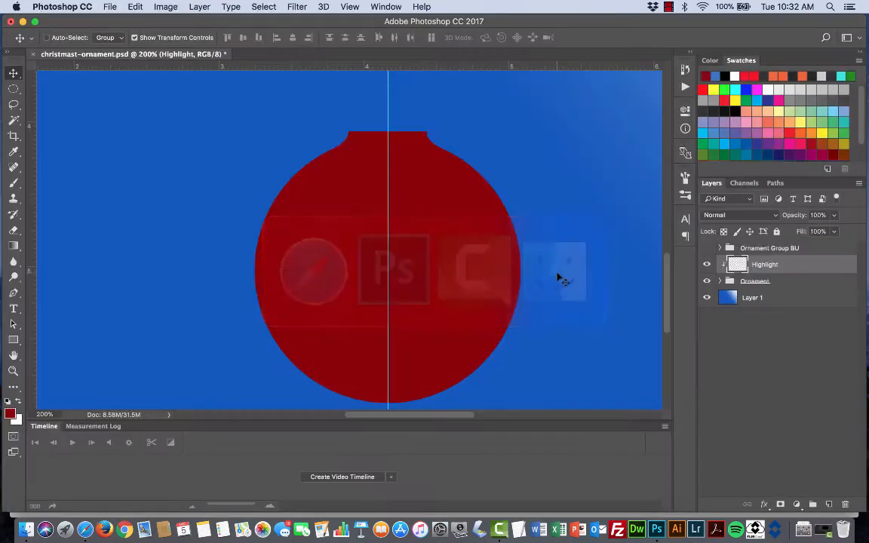
Step: Choose the Brush tool with a soft round tip and set its size to 400 px, consulting tutorial Step 11 in Safari
click(14, 183)
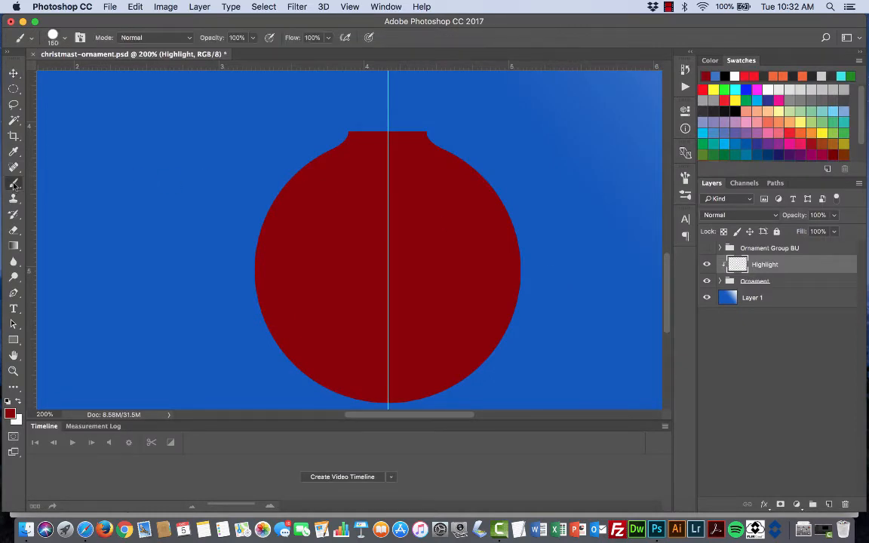
click(64, 39)
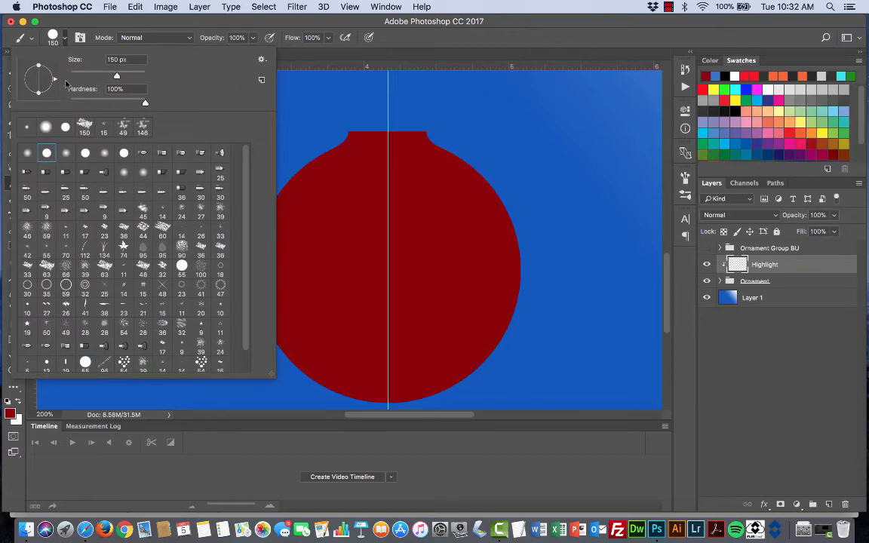
click(46, 127)
key(super+Tab)
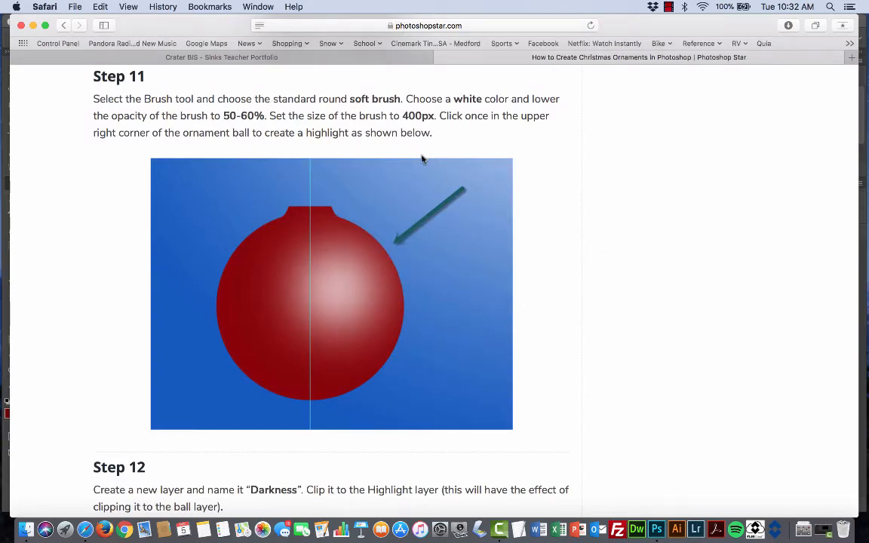
key(super+Tab)
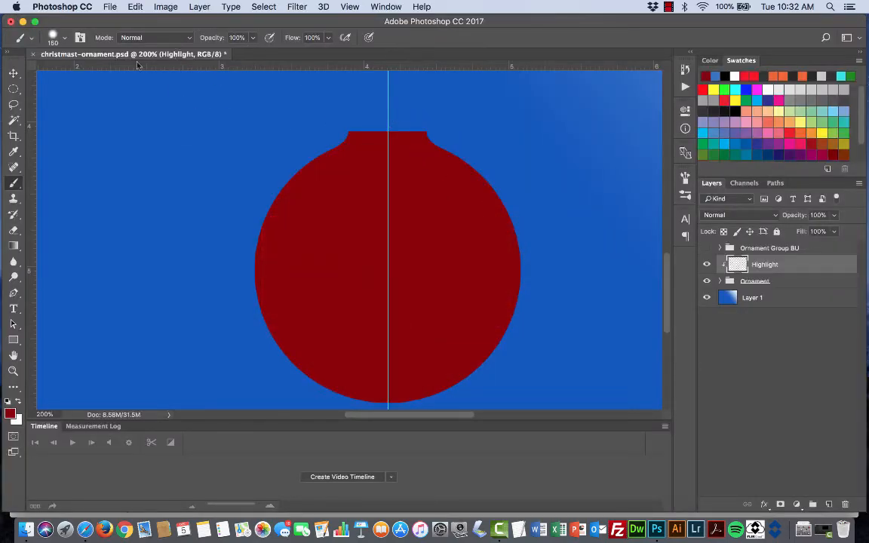
click(64, 38)
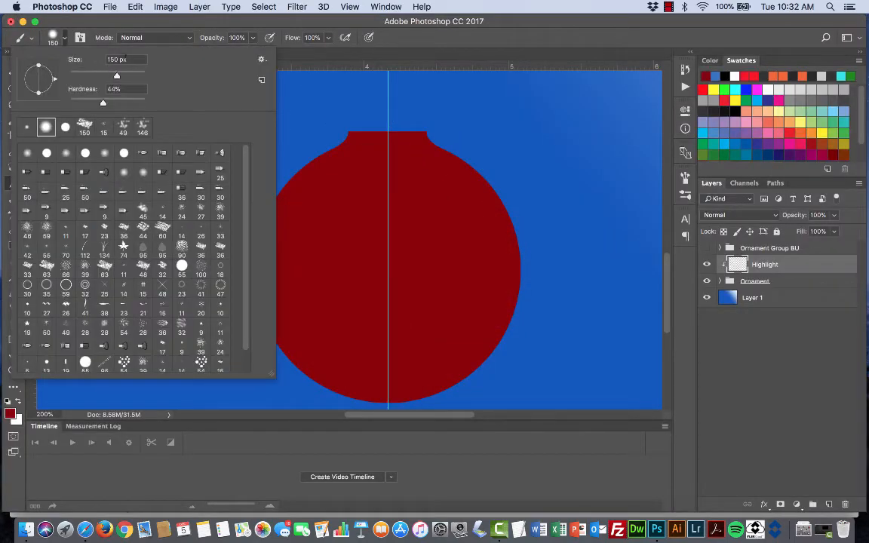
text(400)
key(Return)
click(64, 38)
click(230, 19)
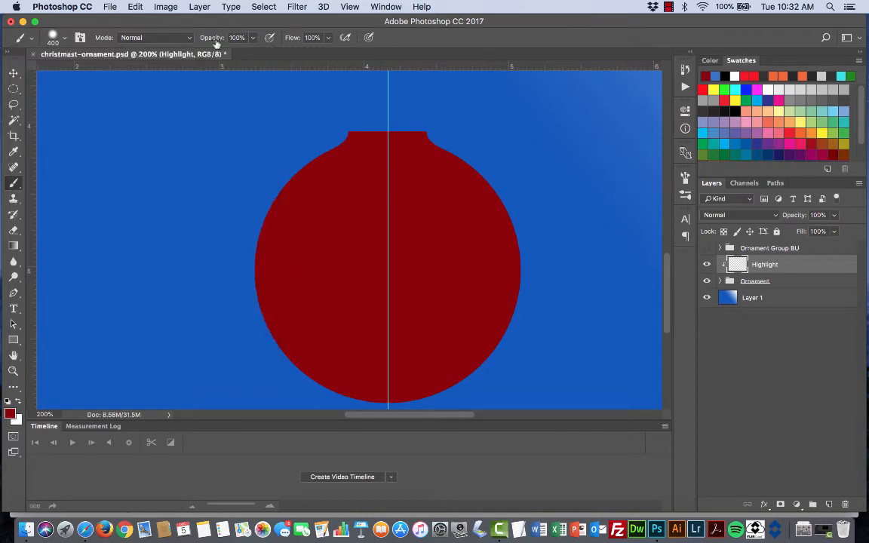
Step: Lower the brush opacity to 55%, checking it against tutorial Step 11 in Safari
click(253, 38)
drag(253, 54, 229, 55)
key(super+Tab)
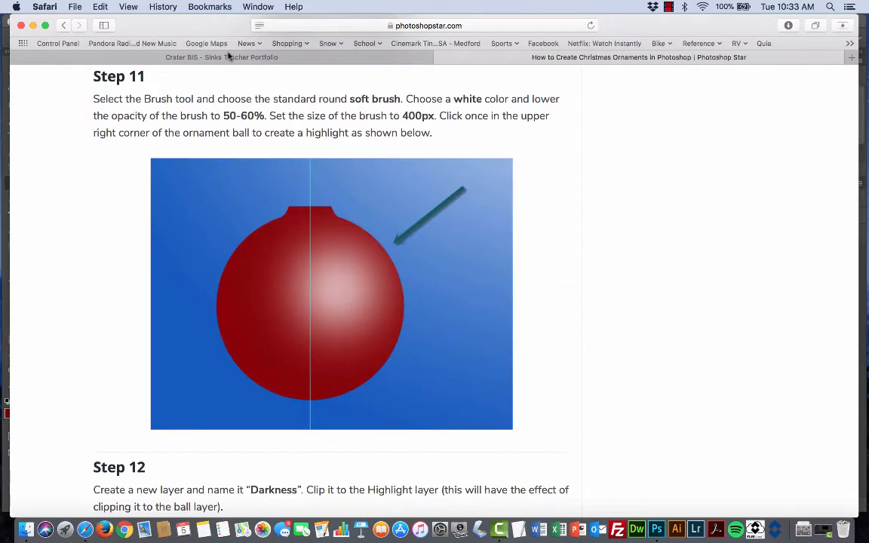
key(super+Tab)
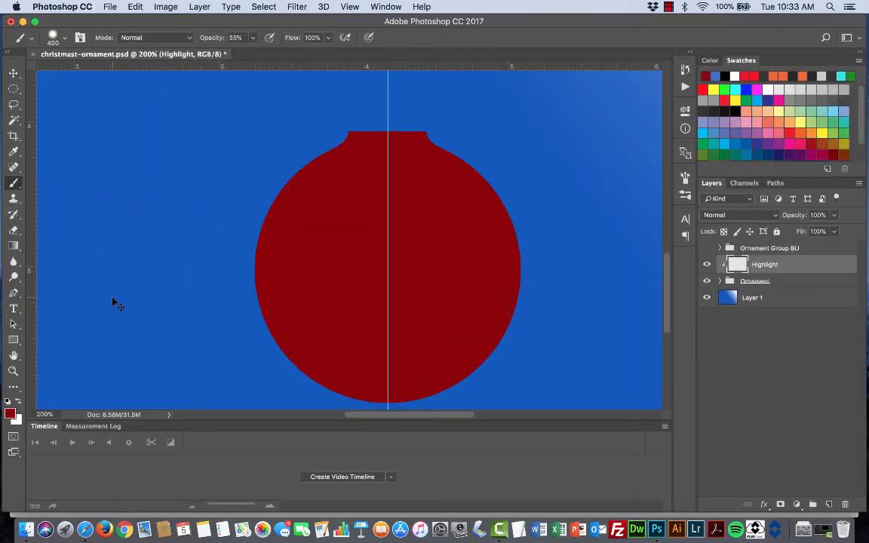
Step: Recheck the brush colour in Step 11 in Safari, then swap Photoshop's foreground and background colours so white is the foreground
key(super+Tab)
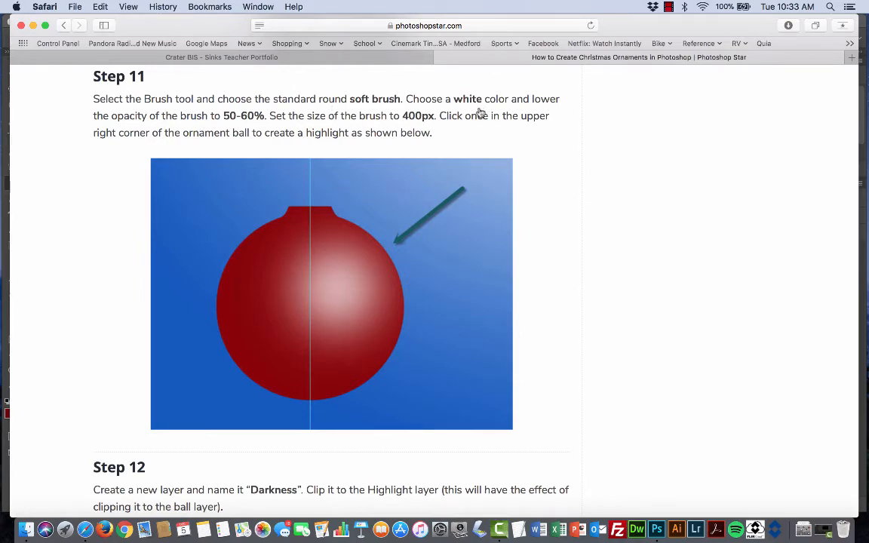
key(super+Tab)
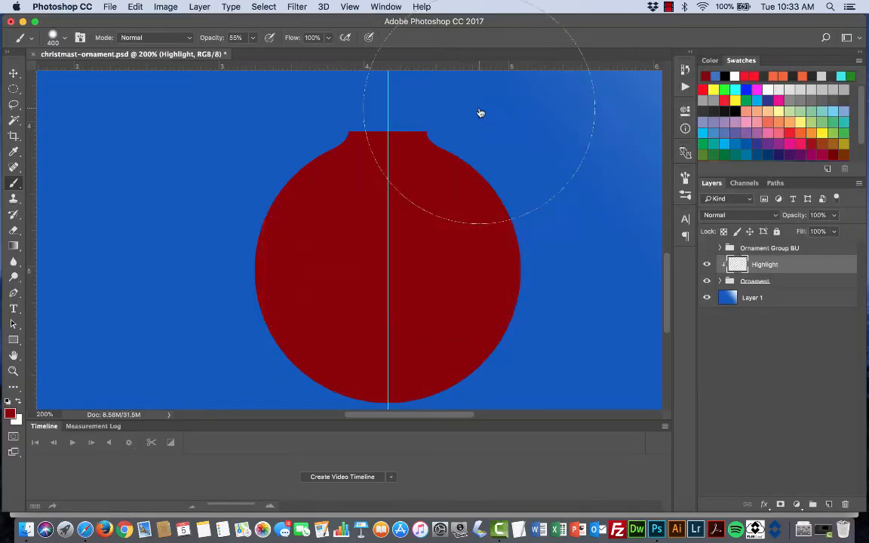
click(20, 403)
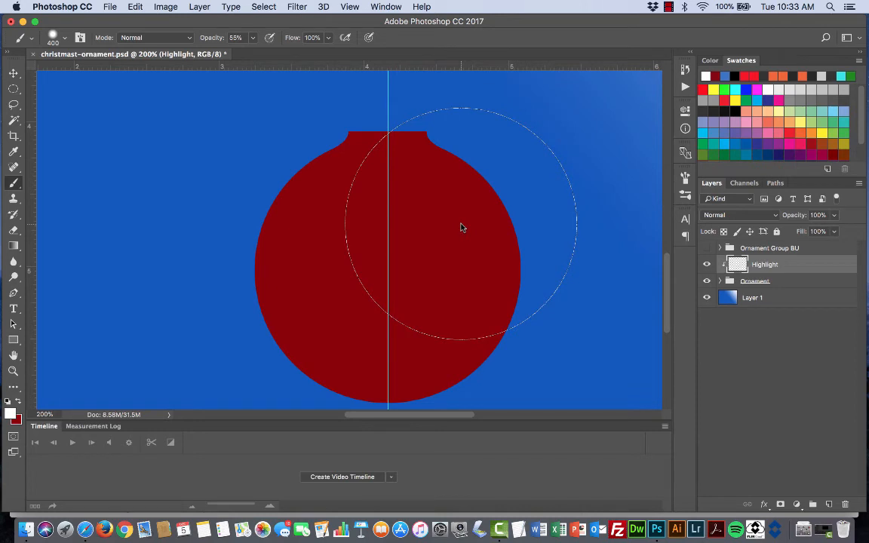
Step: Try a single white highlight dab on the upper right of the ball, guided by the Step 11 picture in Safari, and undo it
key(super+minus)
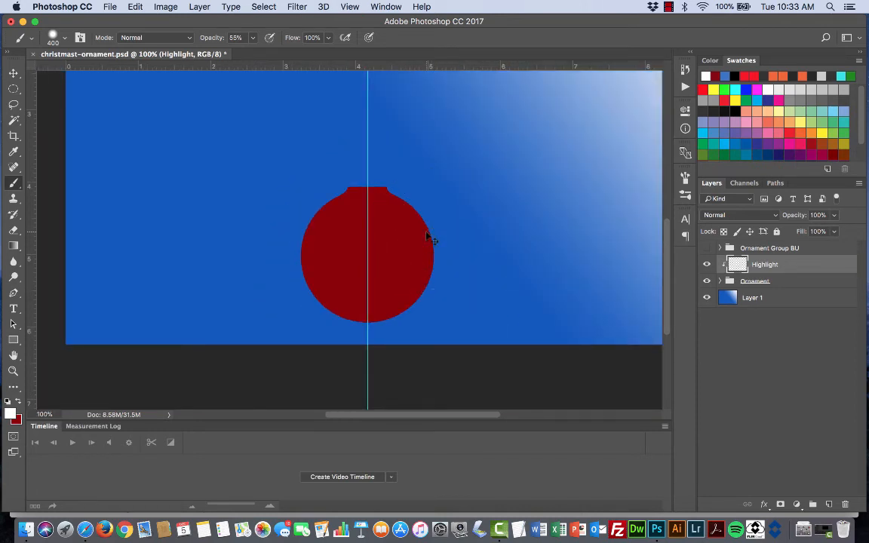
key(super+Tab)
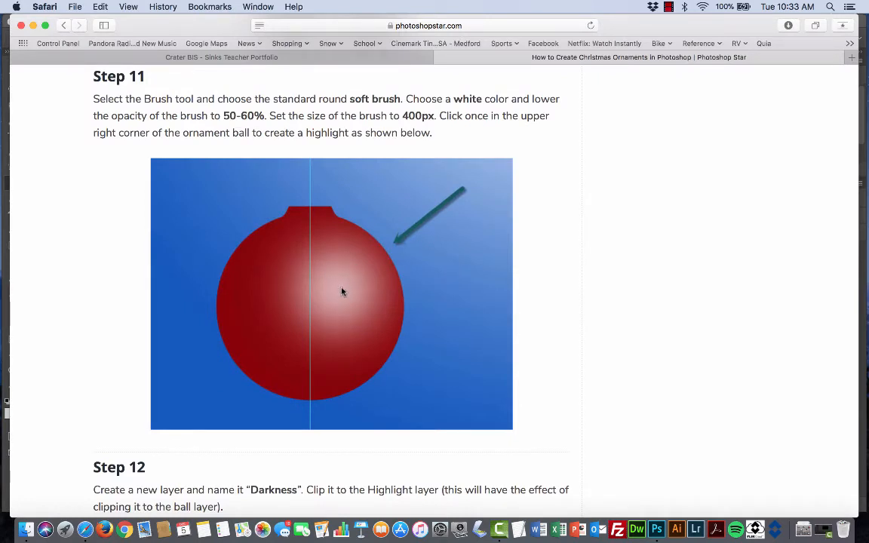
key(super+Tab)
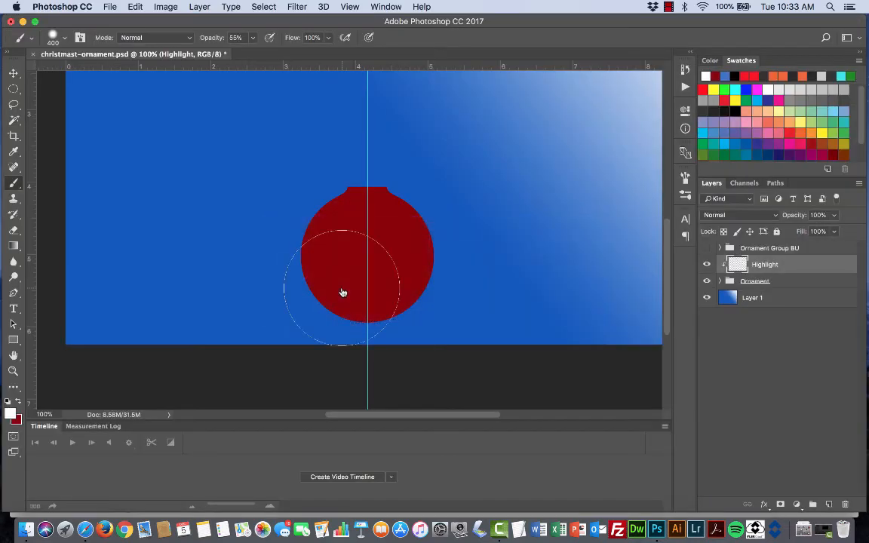
click(395, 253)
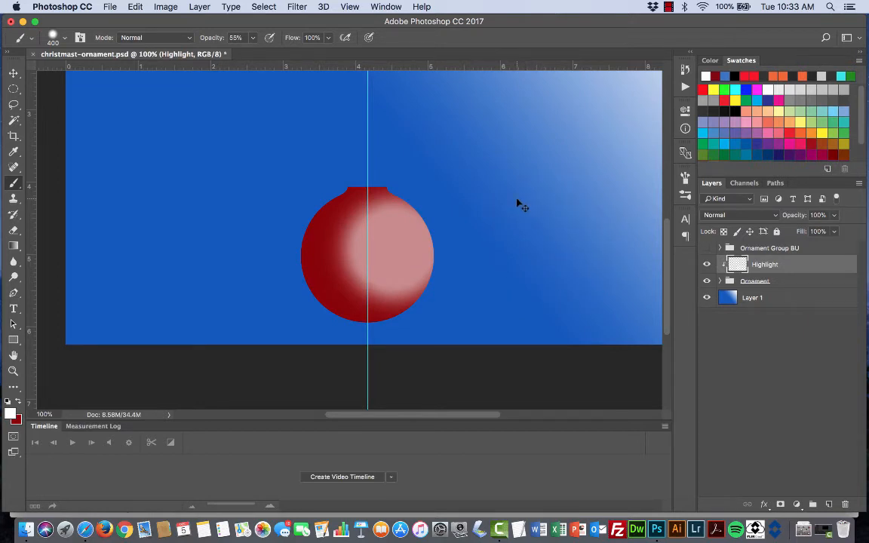
key(super+z)
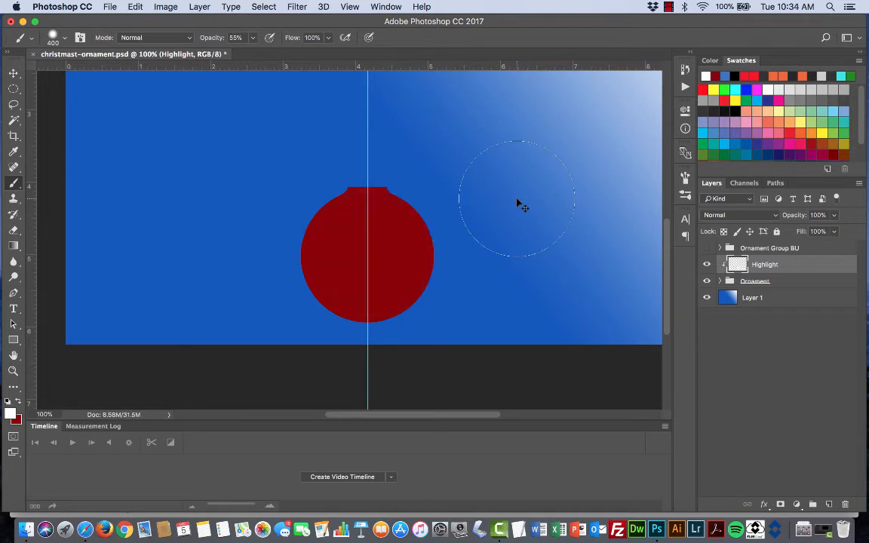
Step: Set the brush hardness to 0% and paint one soft white highlight dab on the upper right of the ball
click(65, 39)
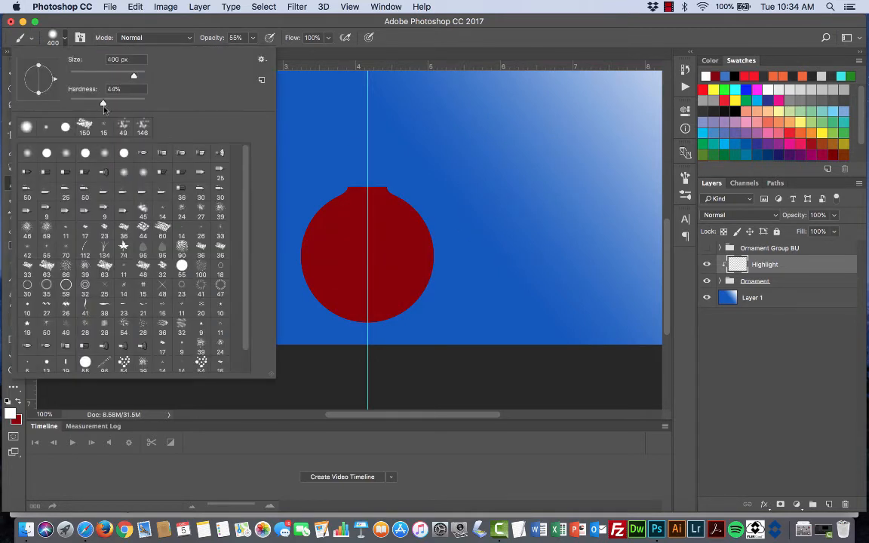
drag(93, 99, 70, 104)
click(397, 248)
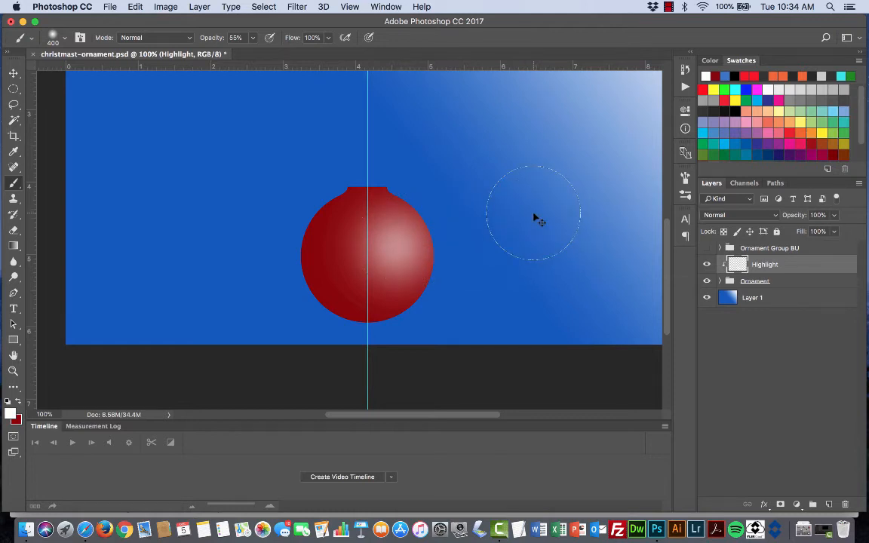
click(66, 39)
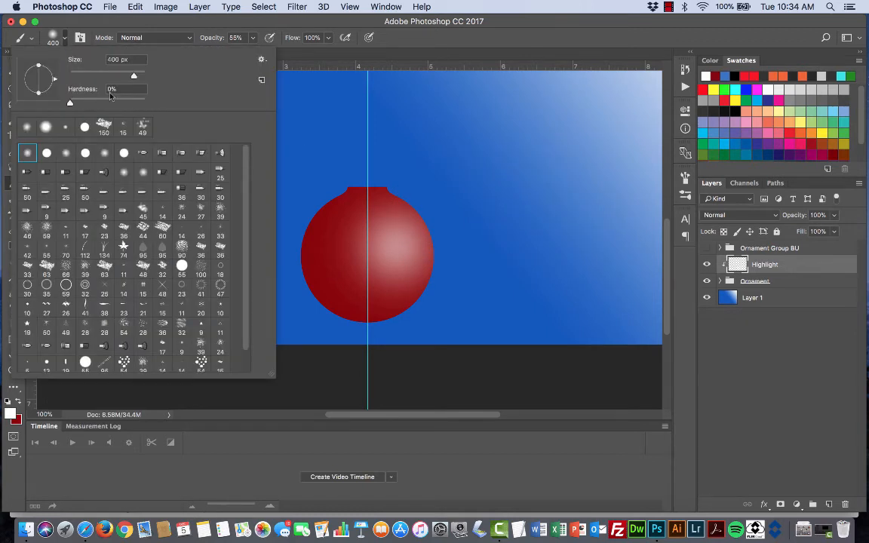
key(Return)
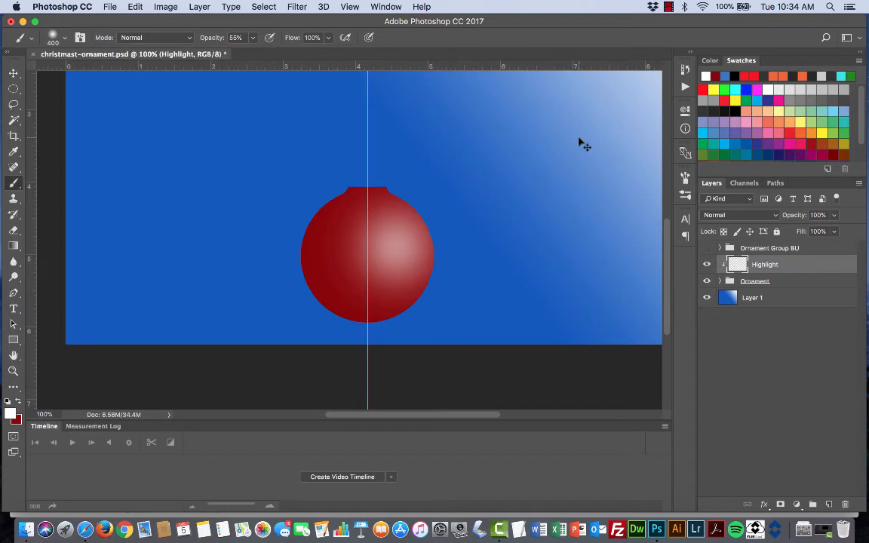
Step: Switch to Safari and read tutorial Steps 12 and 13 on the Darkness layer and its shading
key(super+Tab)
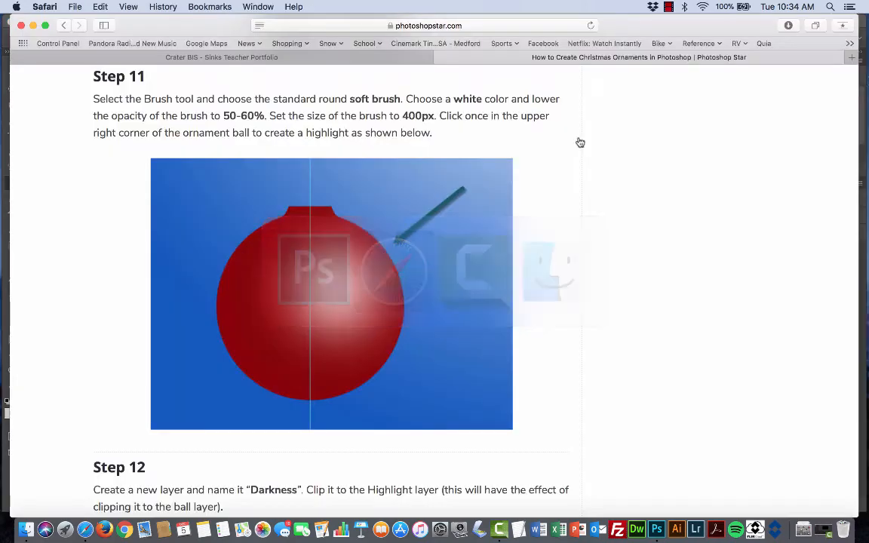
scroll(542, 228, down, 7)
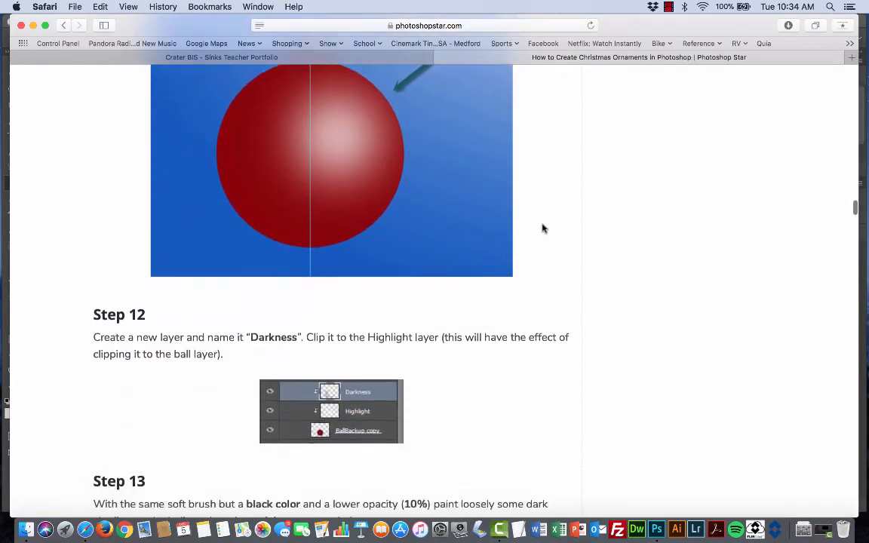
scroll(542, 228, down, 5)
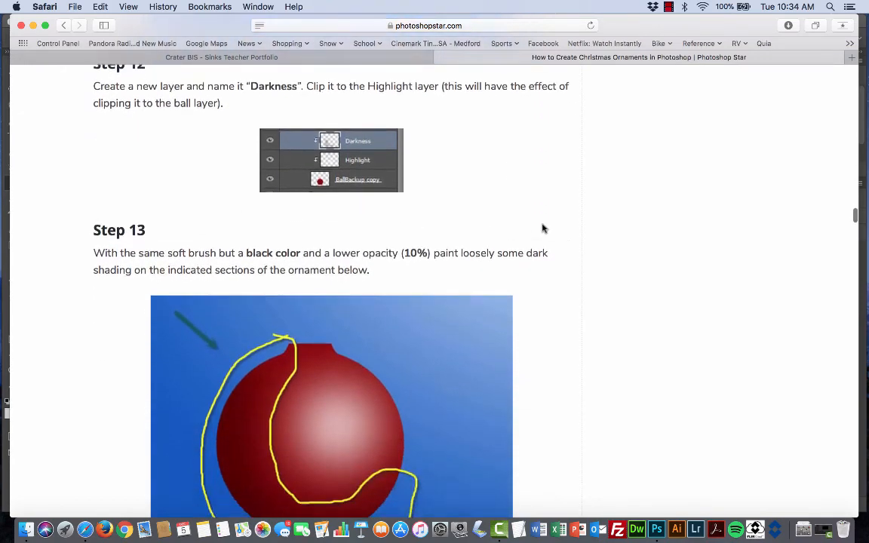
Step: Reread tutorial Steps 12 and 13 and examine the outlined shading area in the Step 13 picture
scroll(542, 228, up, 3)
scroll(541, 228, up, 3)
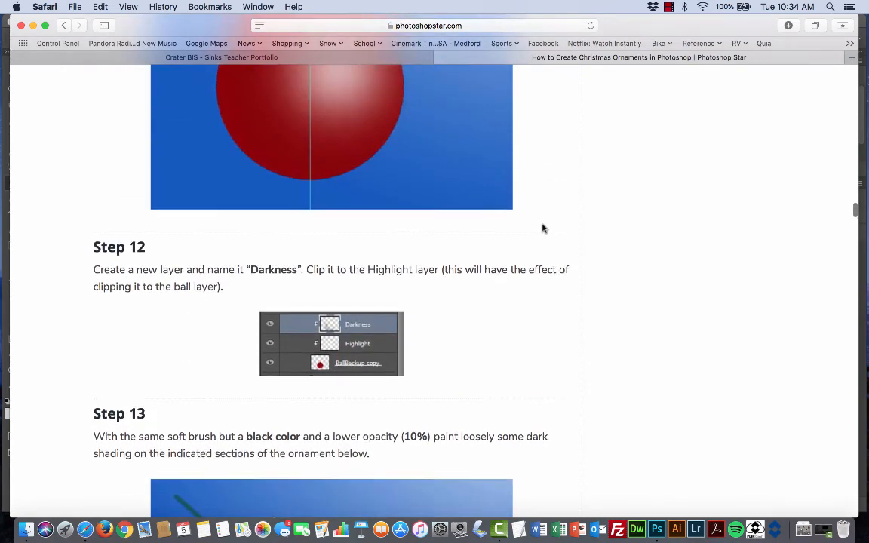
scroll(542, 228, down, 2)
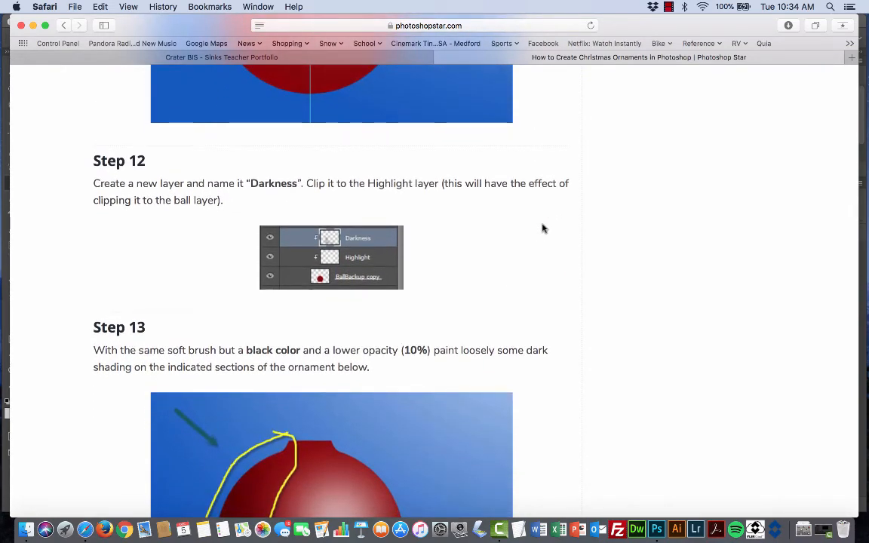
scroll(522, 239, down, 1)
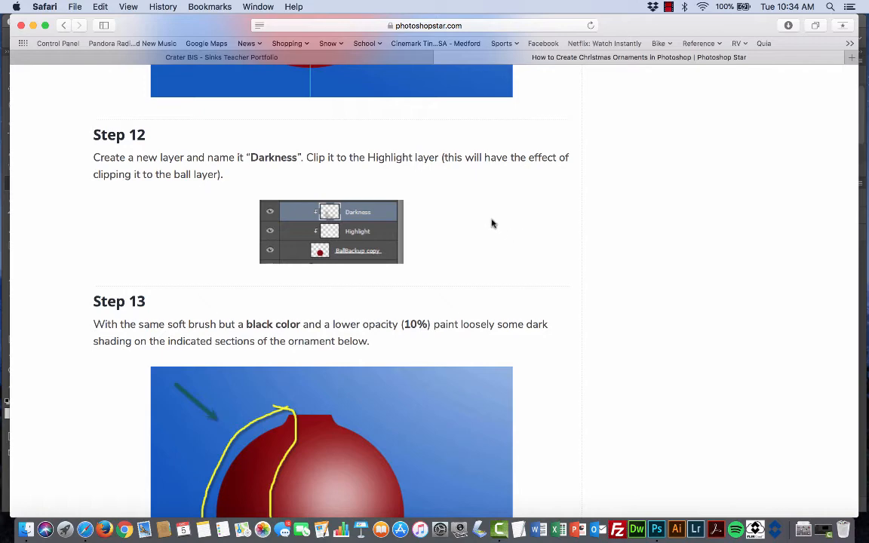
scroll(504, 229, down, 2)
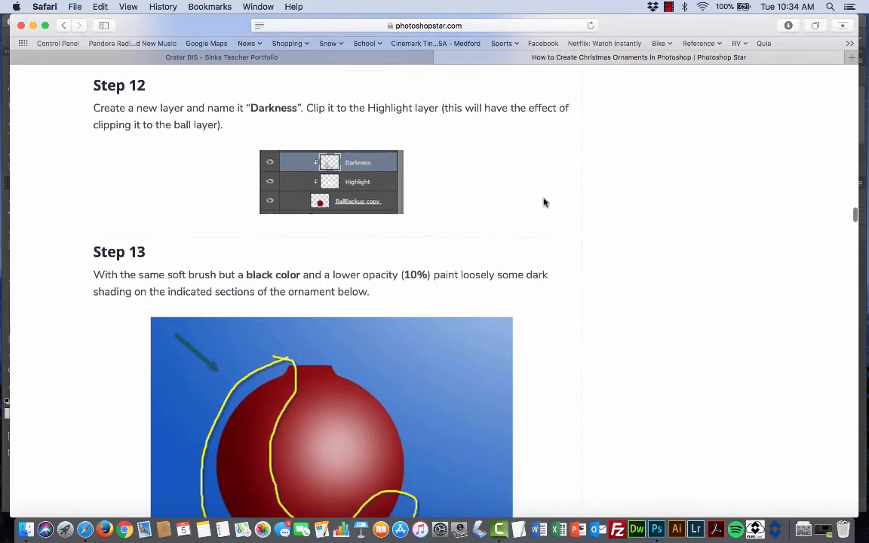
scroll(543, 201, down, 2)
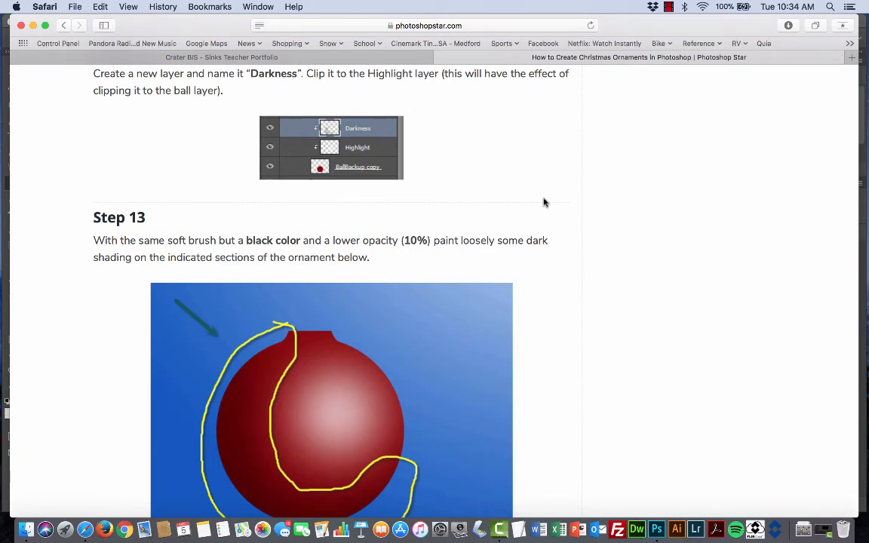
scroll(544, 203, down, 3)
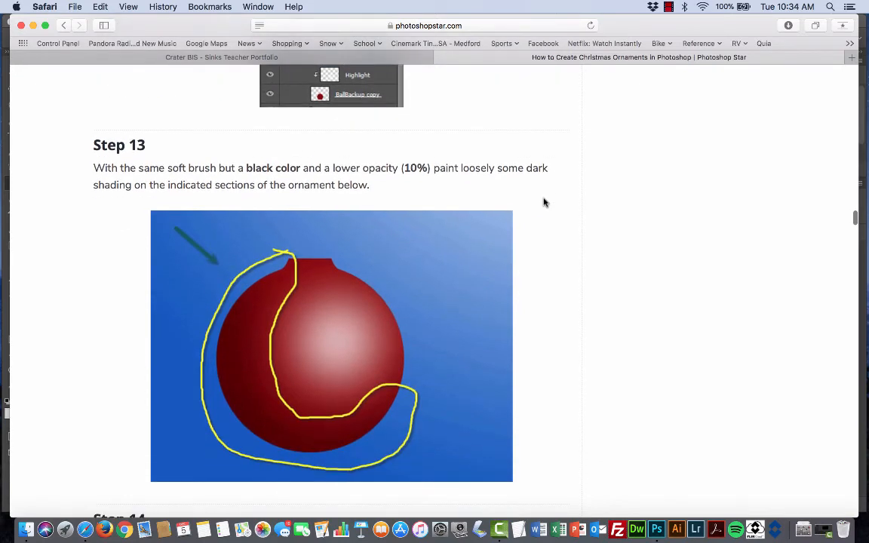
scroll(485, 227, up, 1)
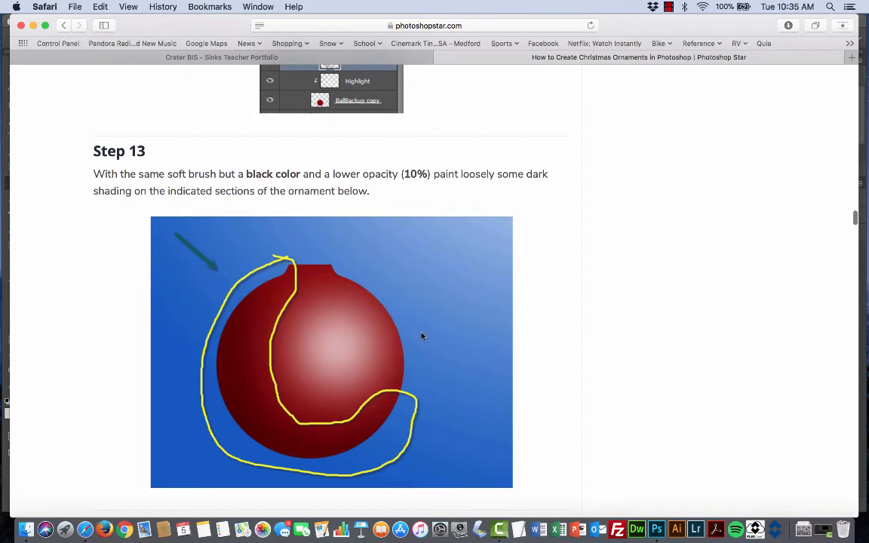
scroll(423, 335, up, 3)
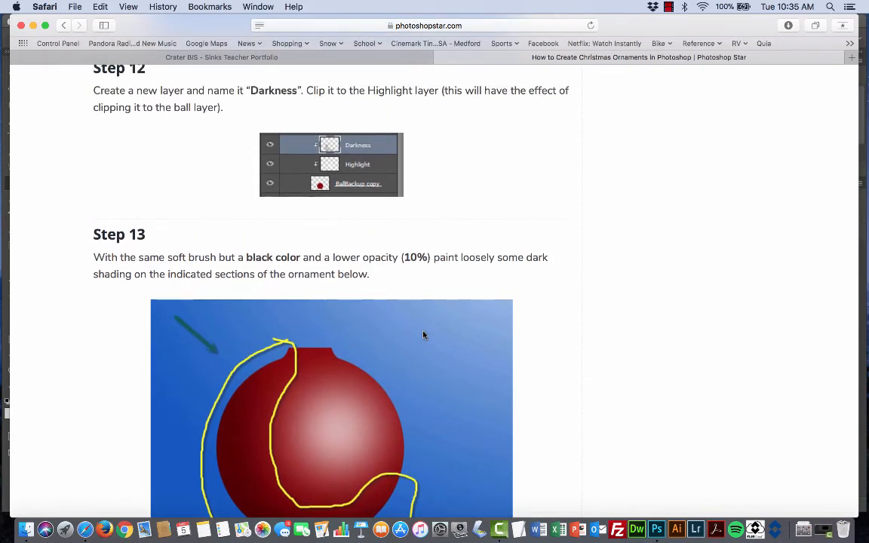
Step: Switch to Photoshop, add a new layer named Darkness above Highlight, and clip it to the layers below
key(super+Tab)
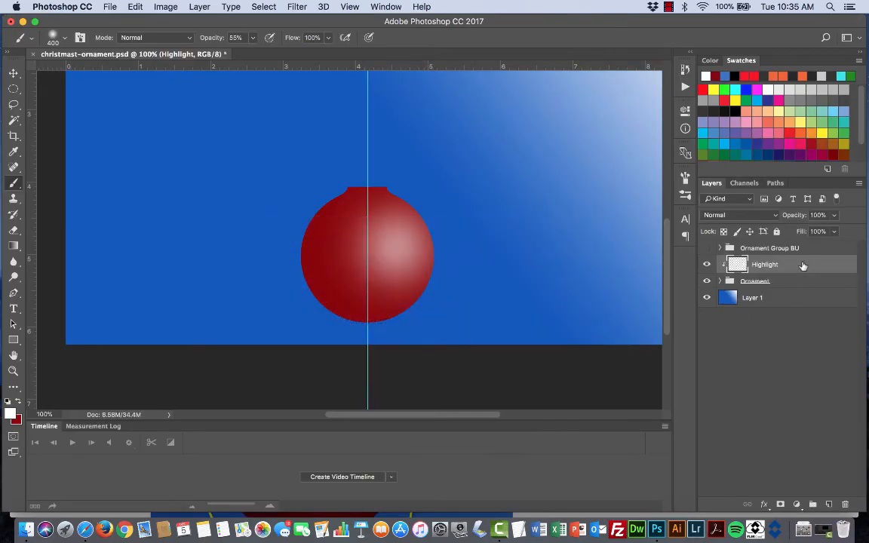
click(830, 504)
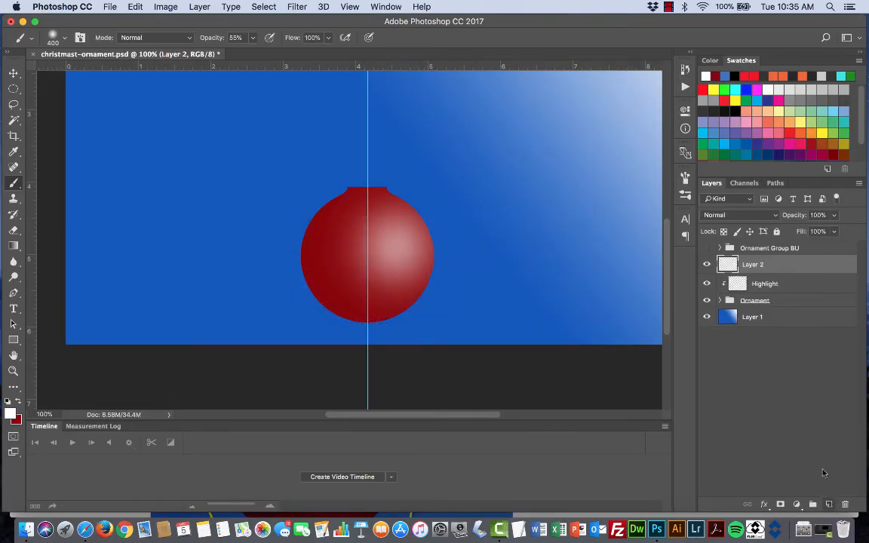
double_click(752, 265)
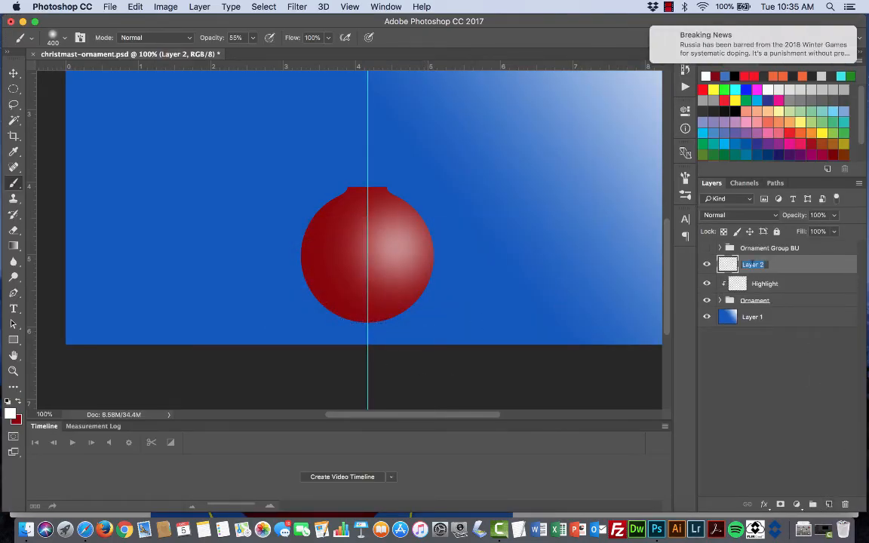
text(Darkness)
key(Return)
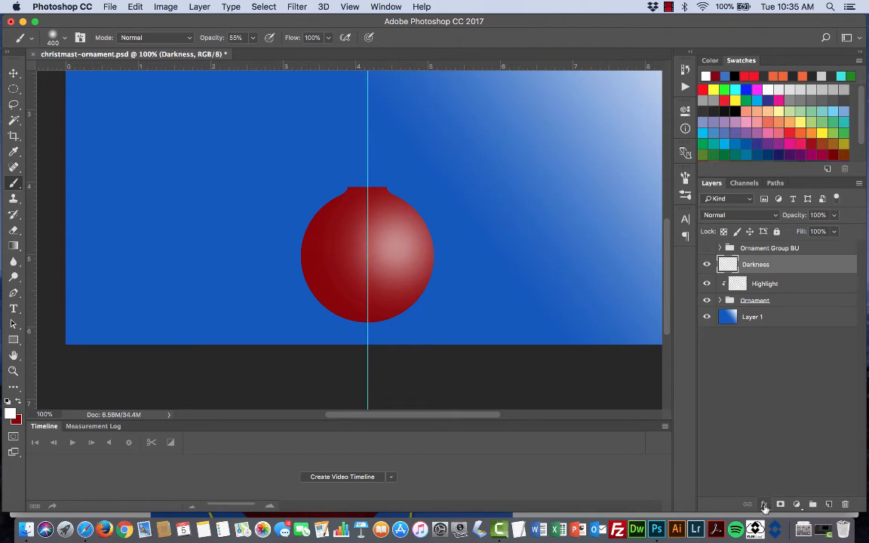
right_click(785, 267)
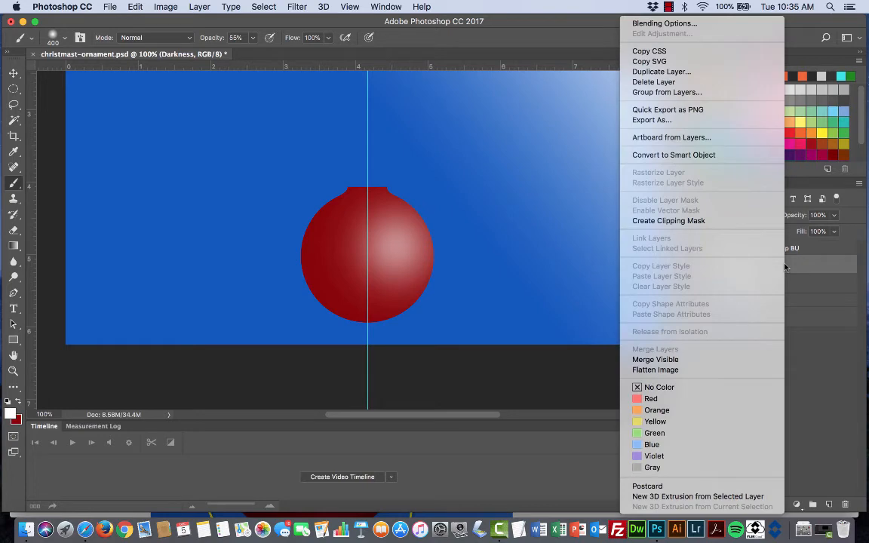
click(687, 221)
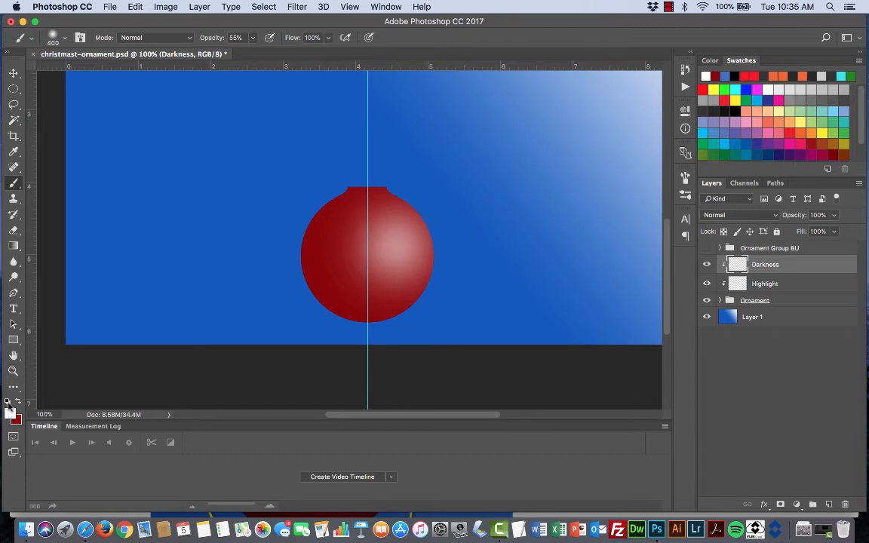
Step: Reset the foreground and background colours to black and white, then try a dark stroke along the ball's left side and undo it
click(7, 403)
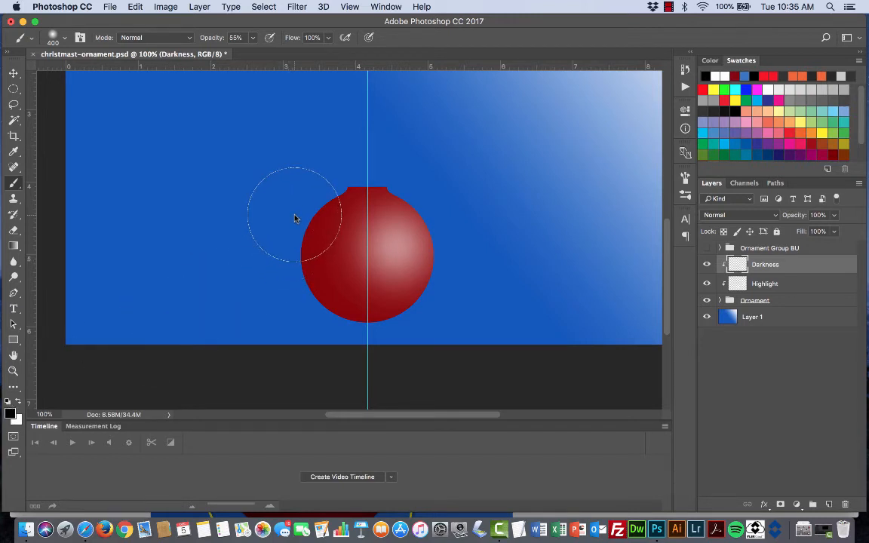
mouse_move(306, 212)
mouse_down()
mouse_move(324, 215)
mouse_move(312, 250)
mouse_move(326, 287)
mouse_move(253, 258)
mouse_up()
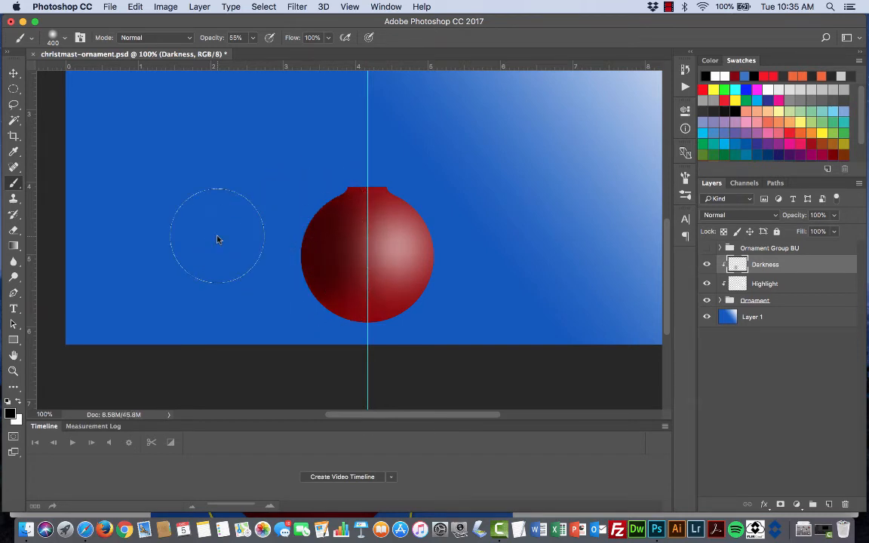
key(super+z)
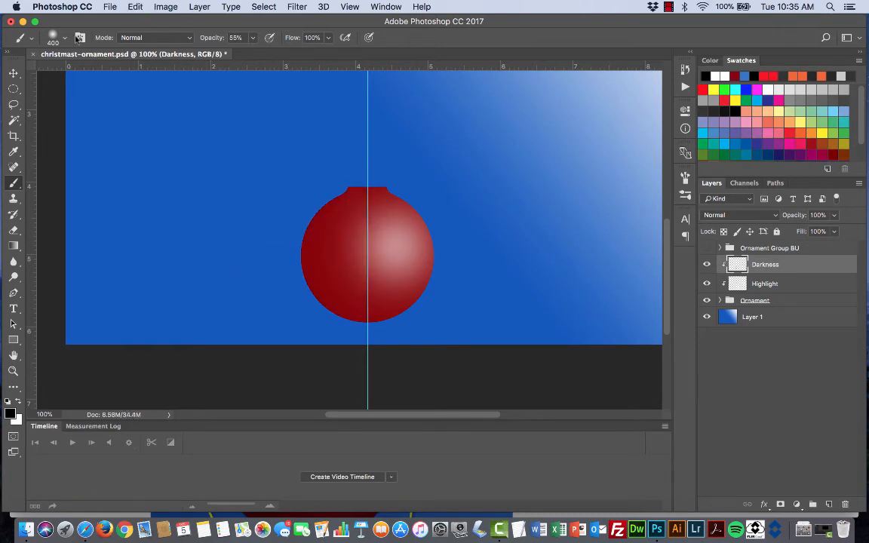
Step: Set the brush hardness to 10% and paint black shading along the left and lower-left edge of the ball on the Darkness layer
click(63, 37)
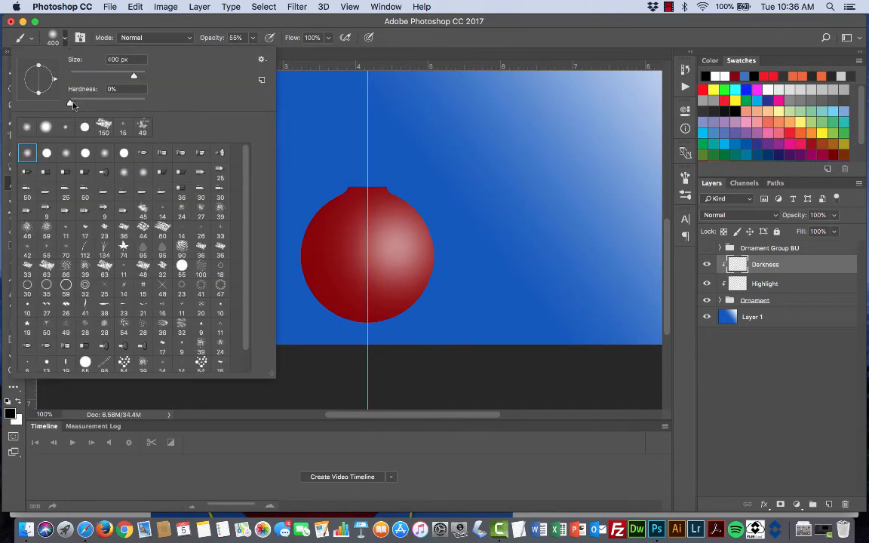
drag(72, 101, 78, 105)
key(Return)
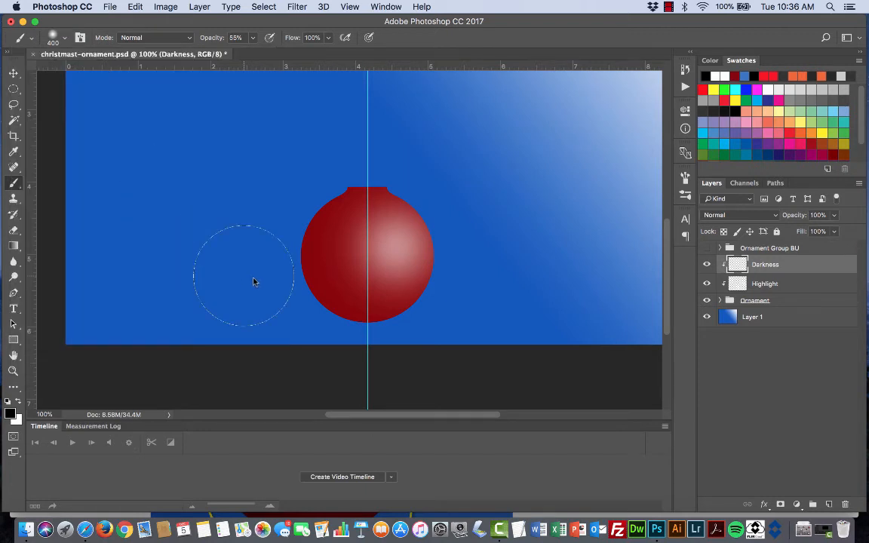
mouse_move(274, 208)
mouse_down()
mouse_move(265, 243)
mouse_move(285, 314)
mouse_move(333, 360)
mouse_move(315, 355)
mouse_move(303, 344)
mouse_move(331, 357)
mouse_move(278, 313)
mouse_up()
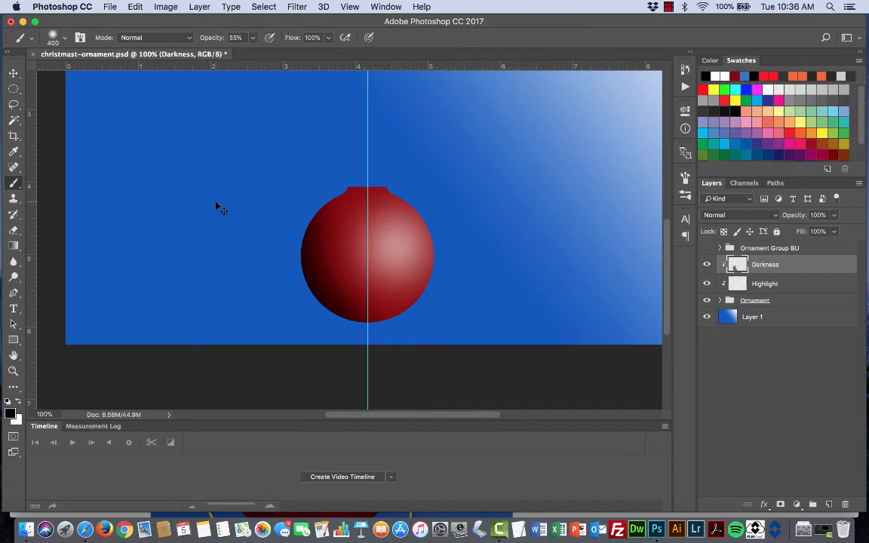
Step: Switch to Safari and read tutorial Steps 14 and 15 on shading and highlighting the ornament's neck
key(super+Tab)
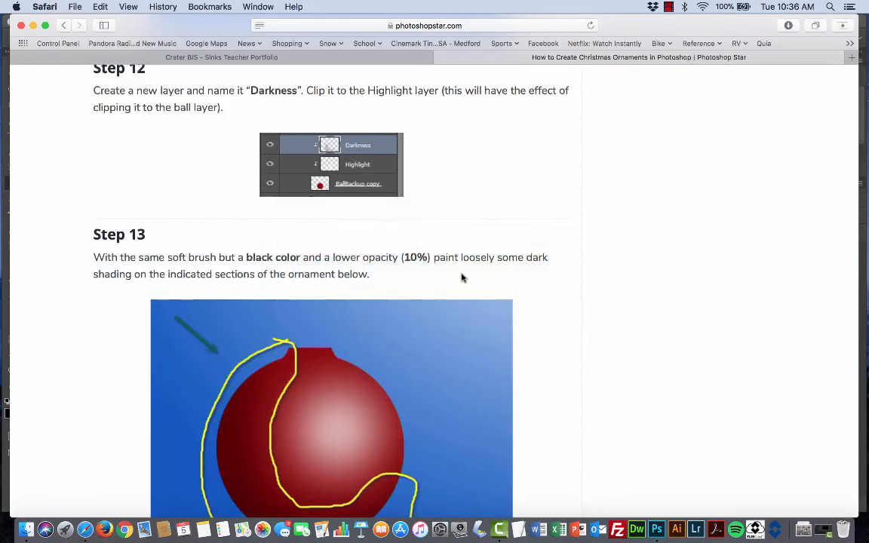
scroll(463, 278, down, 10)
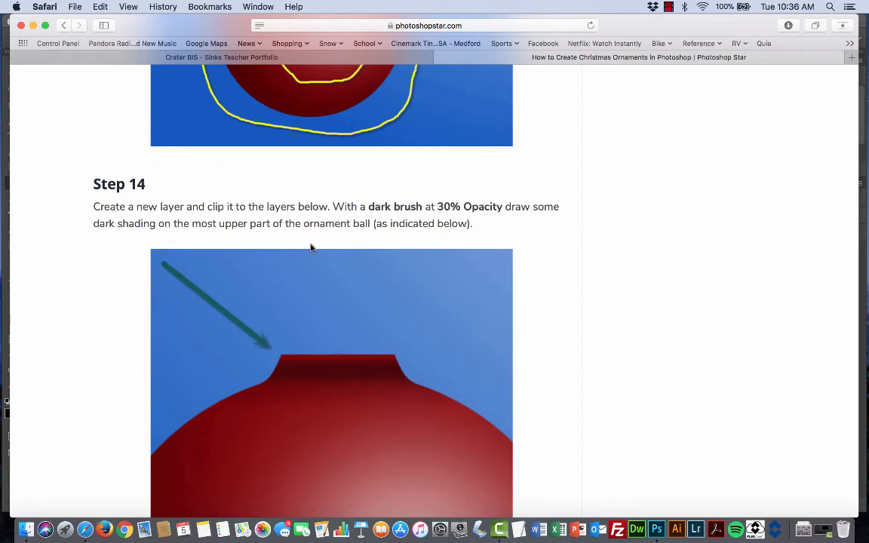
scroll(403, 247, down, 3)
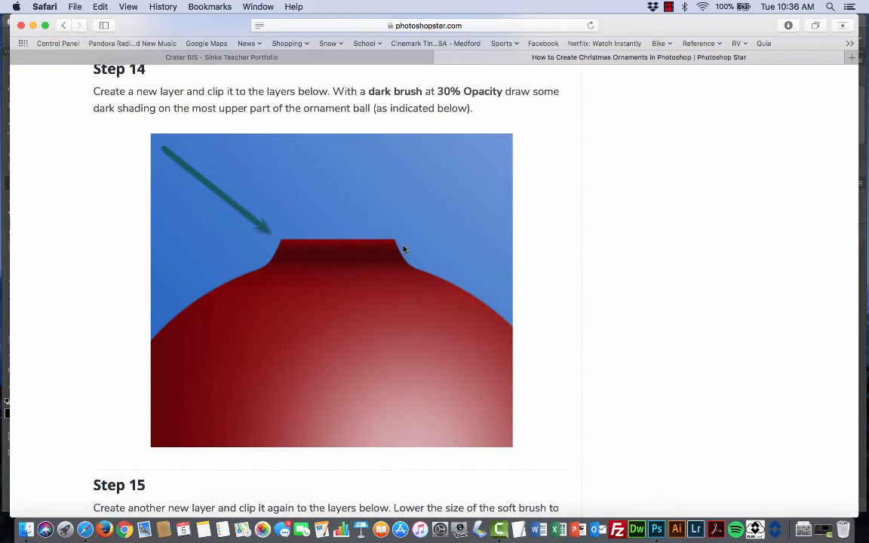
scroll(403, 249, down, 4)
scroll(404, 249, up, 3)
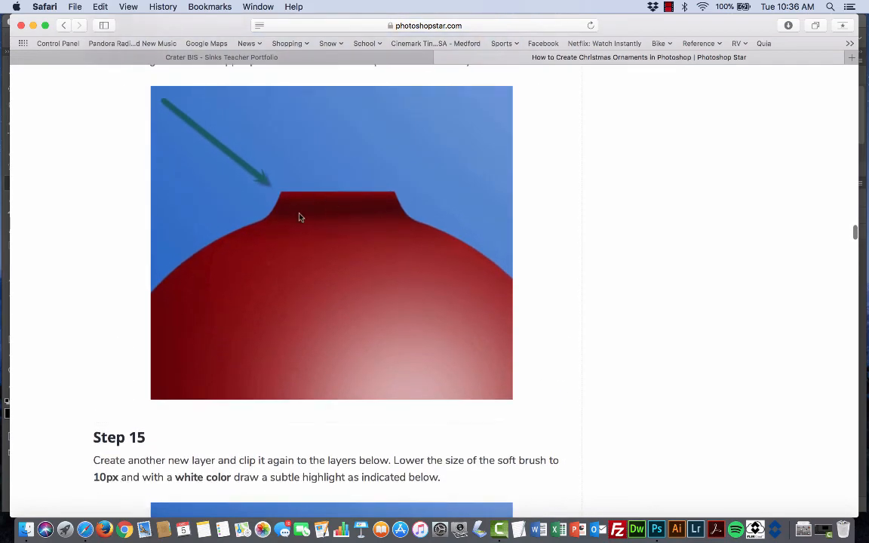
scroll(368, 249, down, 5)
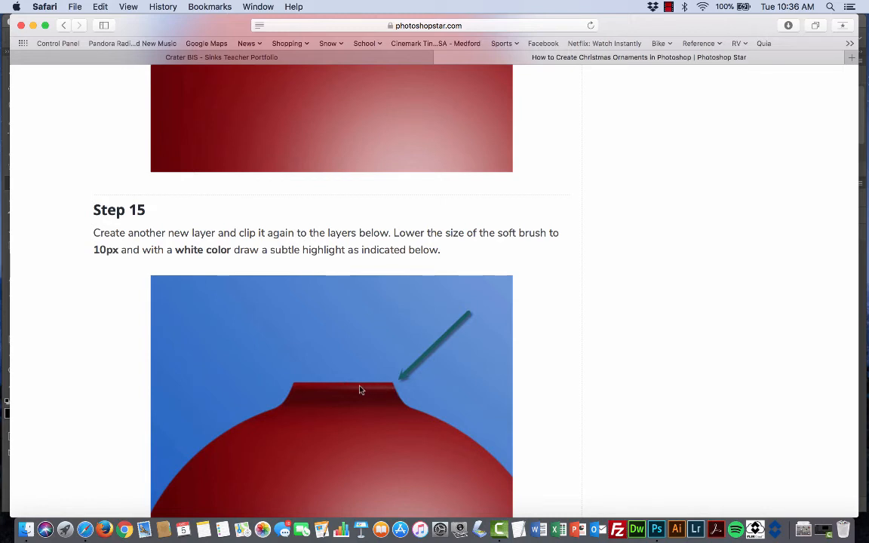
scroll(498, 224, up, 5)
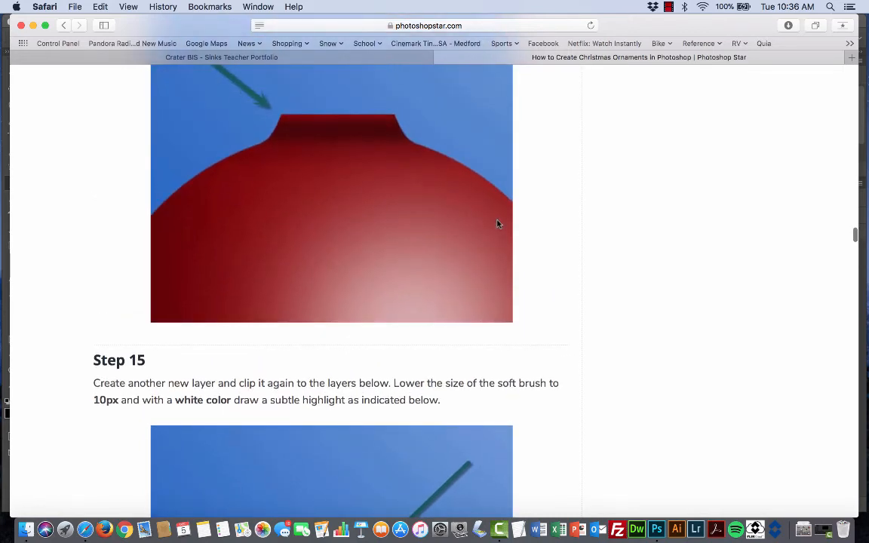
scroll(483, 219, up, 1)
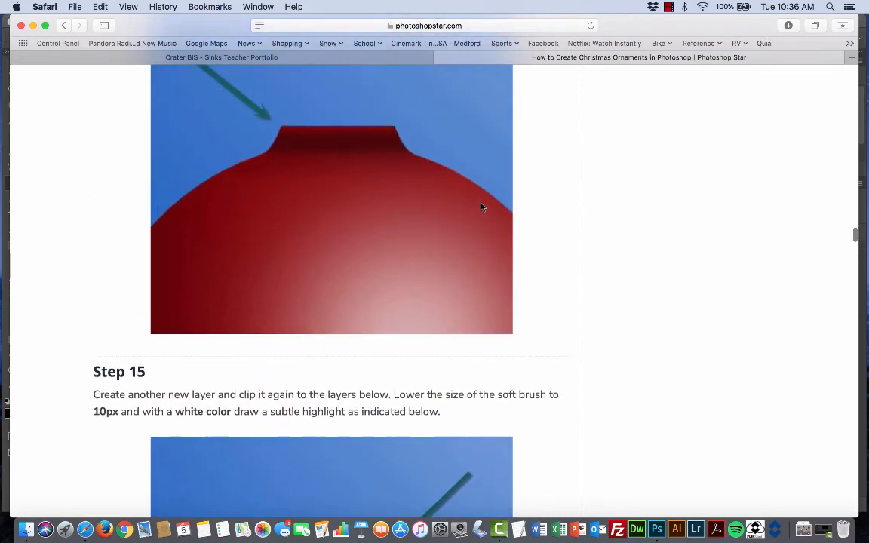
Step: Switch to Photoshop and reduce the brush size to 20 px for shading the neck of the ball
key(super+Tab)
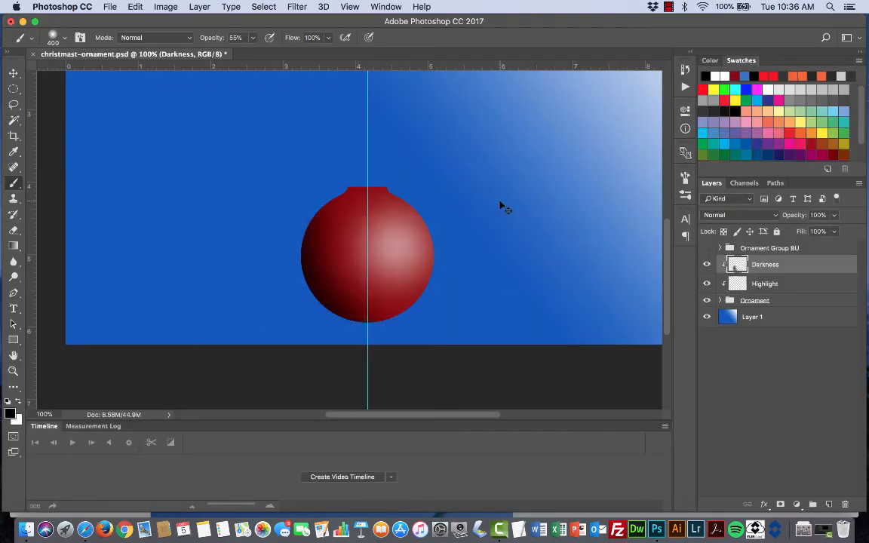
key(super+equal)
key(super+equal)
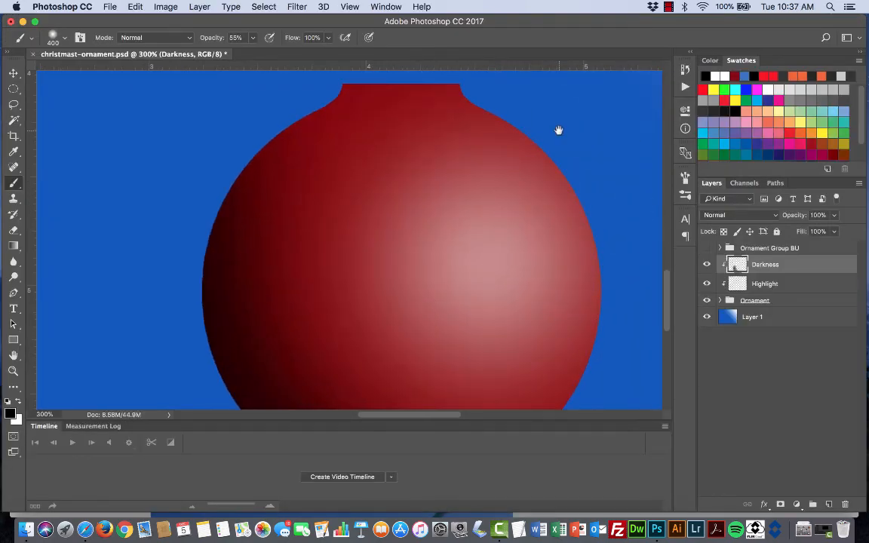
drag(558, 130, 529, 196)
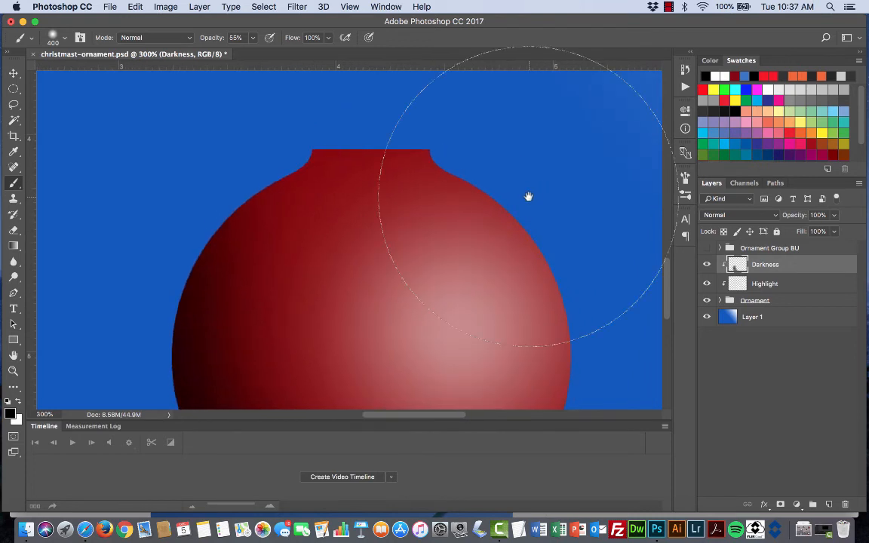
click(60, 37)
drag(133, 77, 77, 76)
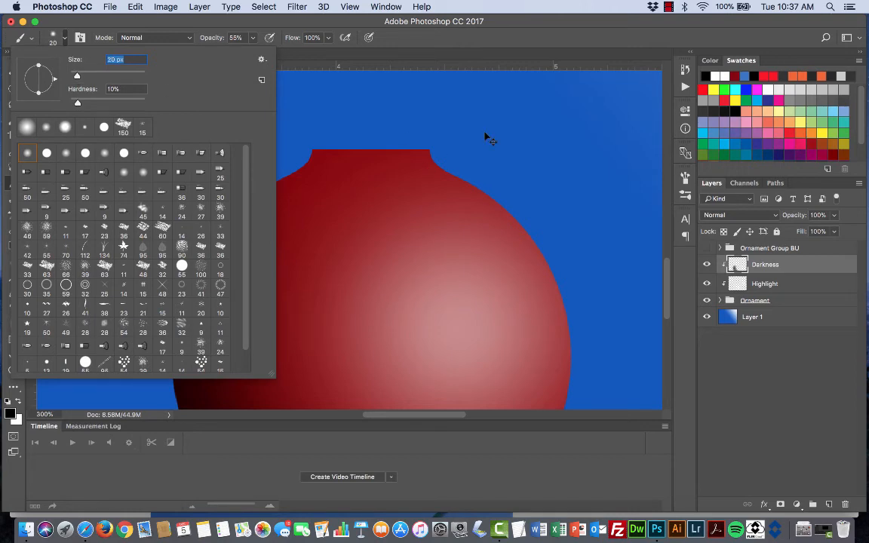
Step: Recheck the Step 14 brush settings in Safari, then set the brush opacity to 30% in Photoshop
key(super+Tab)
scroll(410, 228, up, 4)
scroll(410, 227, up, 1)
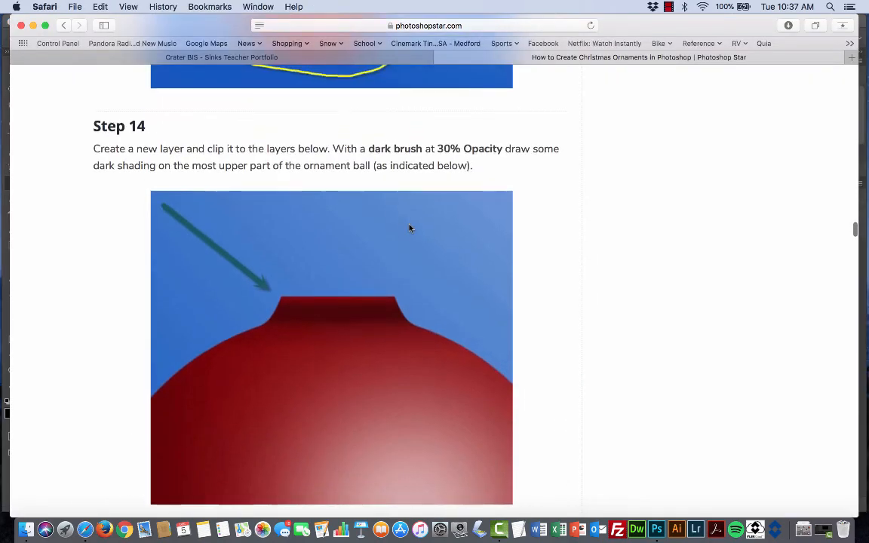
scroll(409, 227, down, 1)
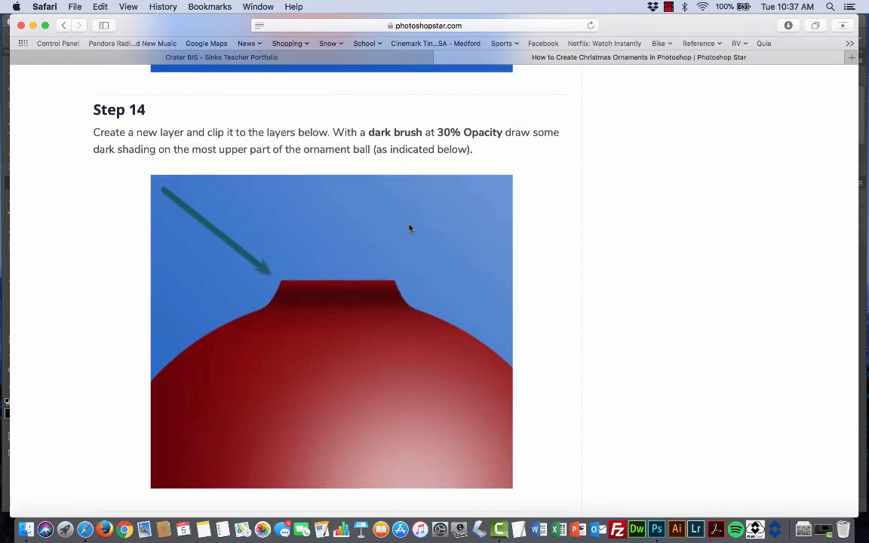
key(super+Tab)
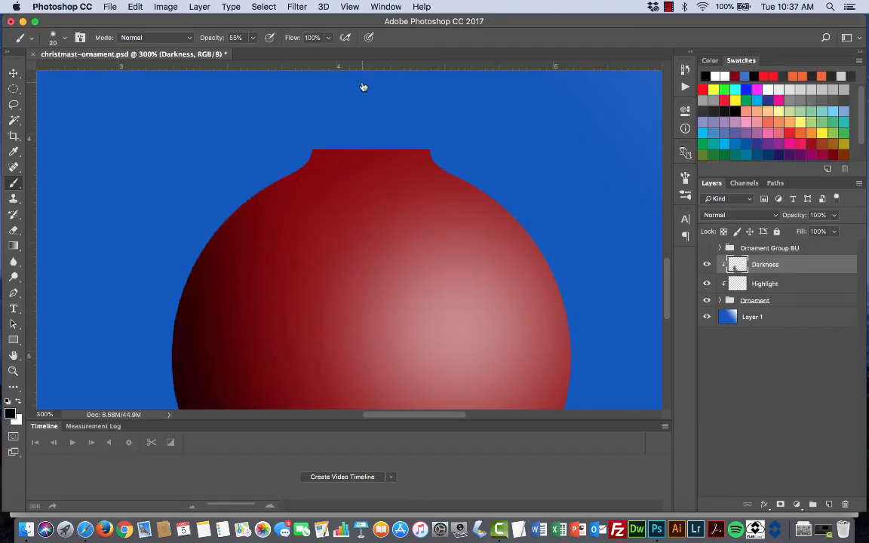
click(253, 38)
mouse_move(251, 52)
mouse_down()
mouse_move(230, 53)
mouse_move(237, 54)
mouse_up()
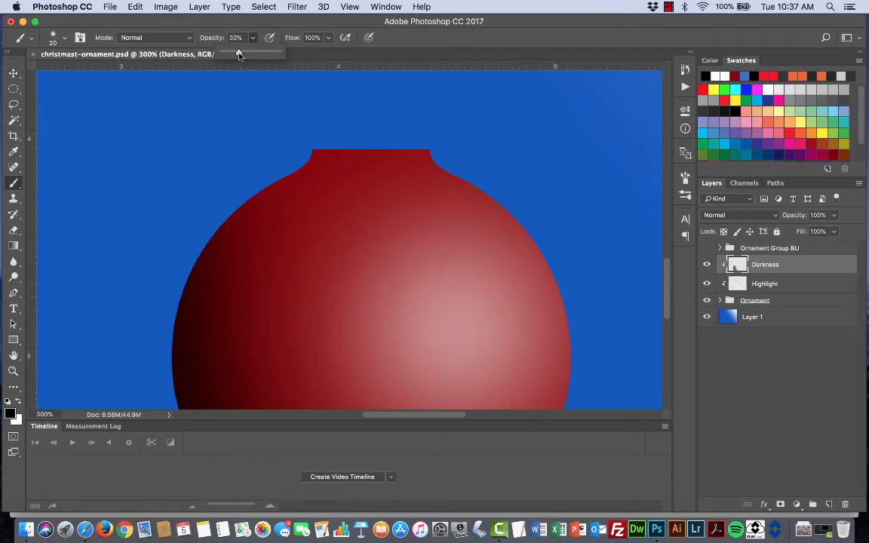
Step: Set the brush hardness to 0%
click(66, 38)
drag(78, 100, 55, 97)
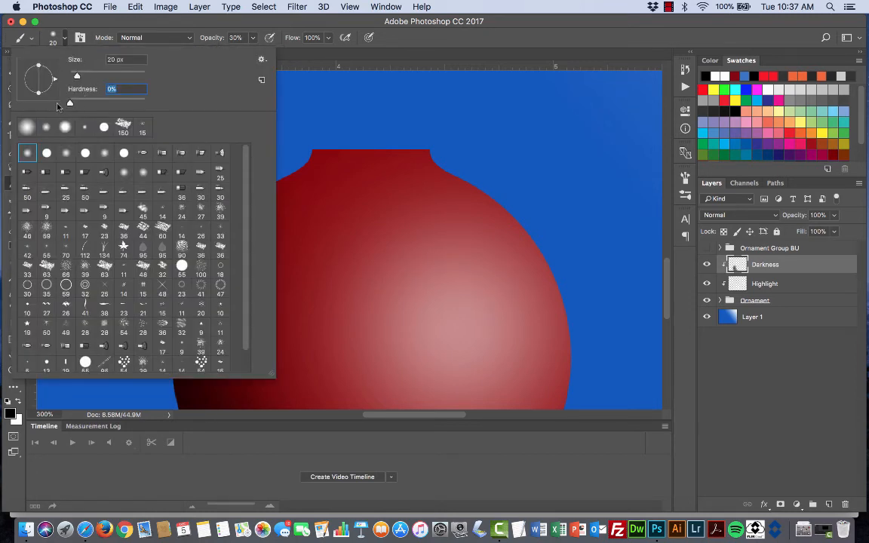
click(397, 34)
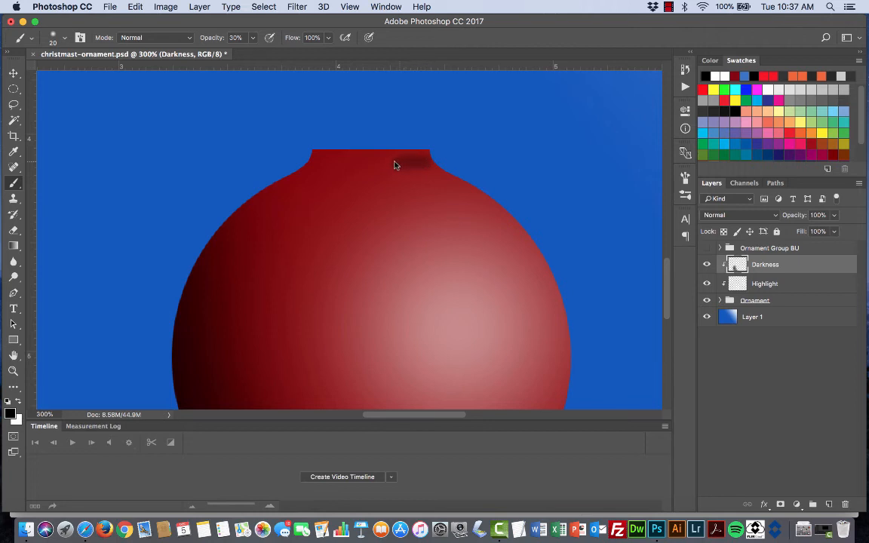
drag(369, 164, 330, 165)
drag(405, 163, 430, 164)
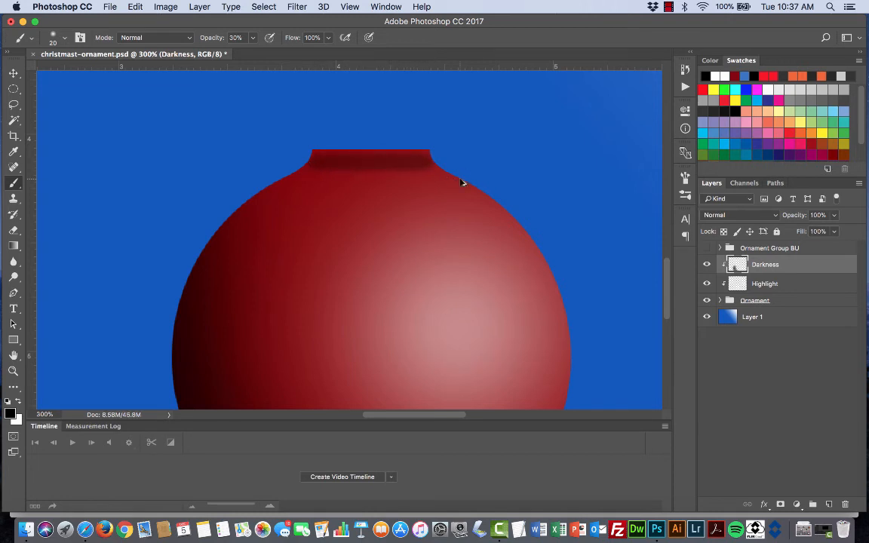
key(super+z)
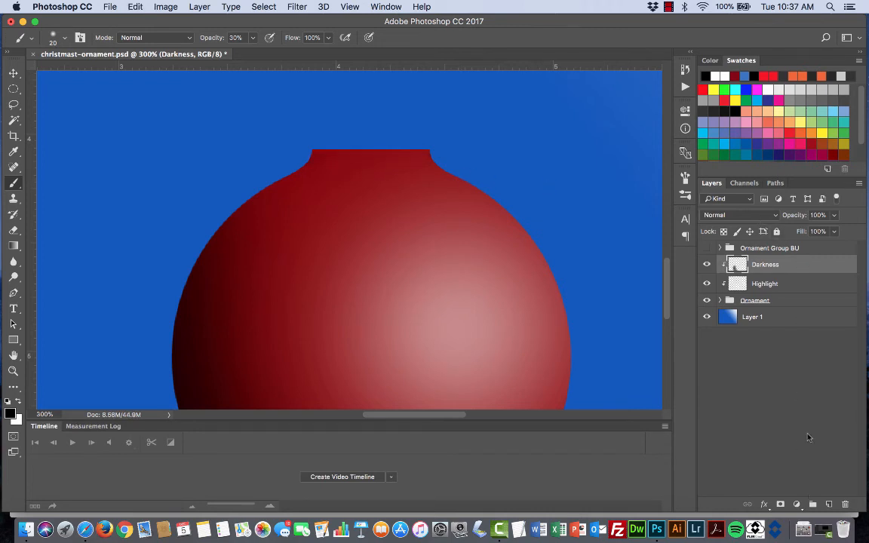
Step: Add a layer above Darkness, recheck Step 14 in Safari, name the layer "Darkness -- neck" in Photoshop and clip it to the layers below
click(827, 504)
key(super+Tab)
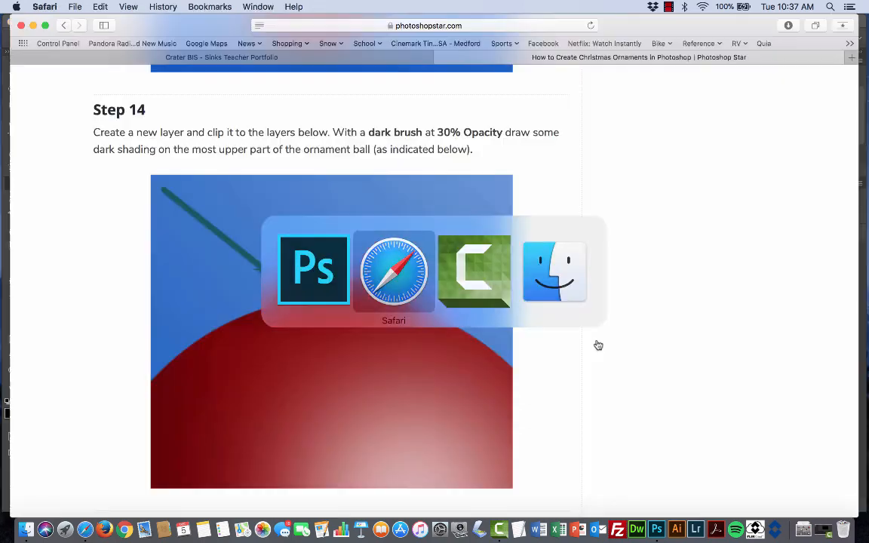
scroll(472, 283, up, 1)
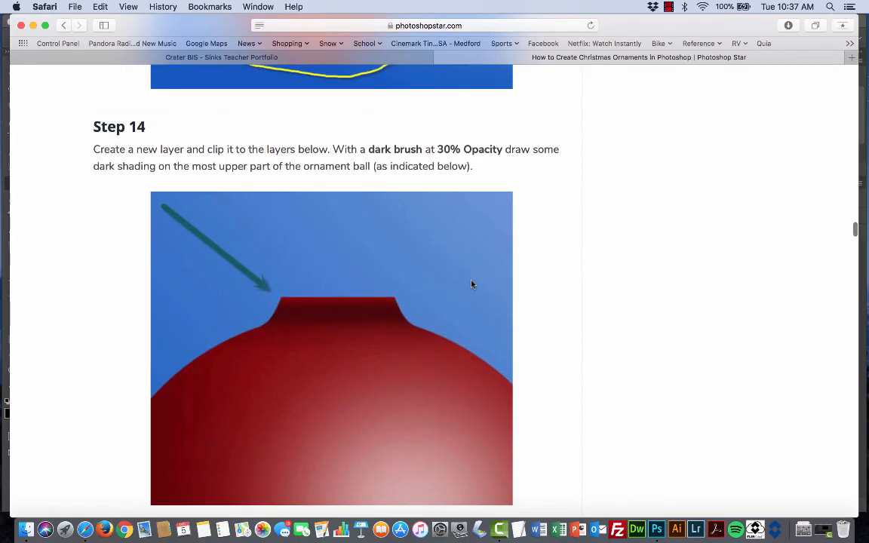
key(super+Tab)
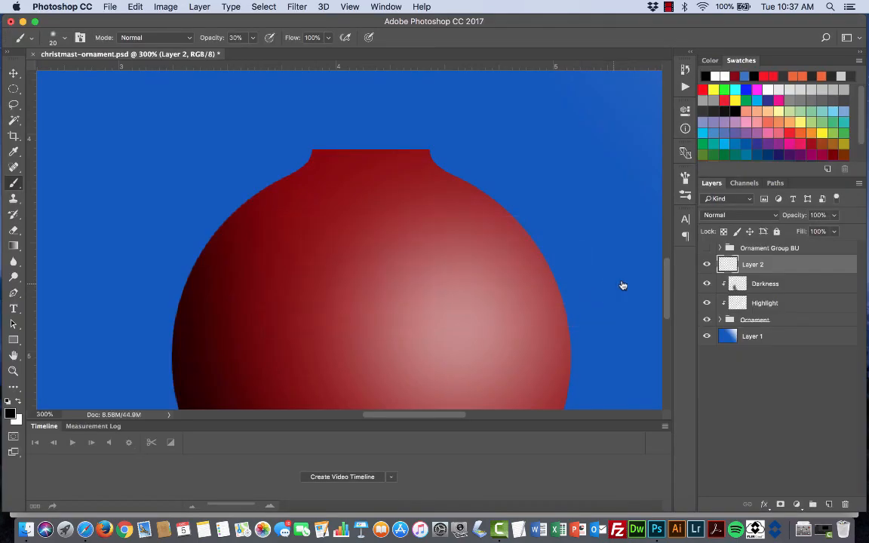
double_click(753, 264)
text(Darkness - - neck)
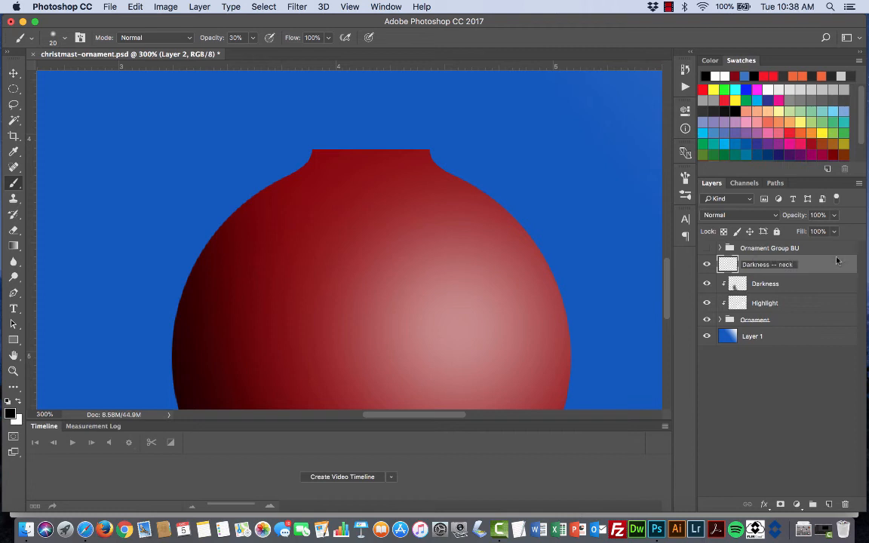
key(Return)
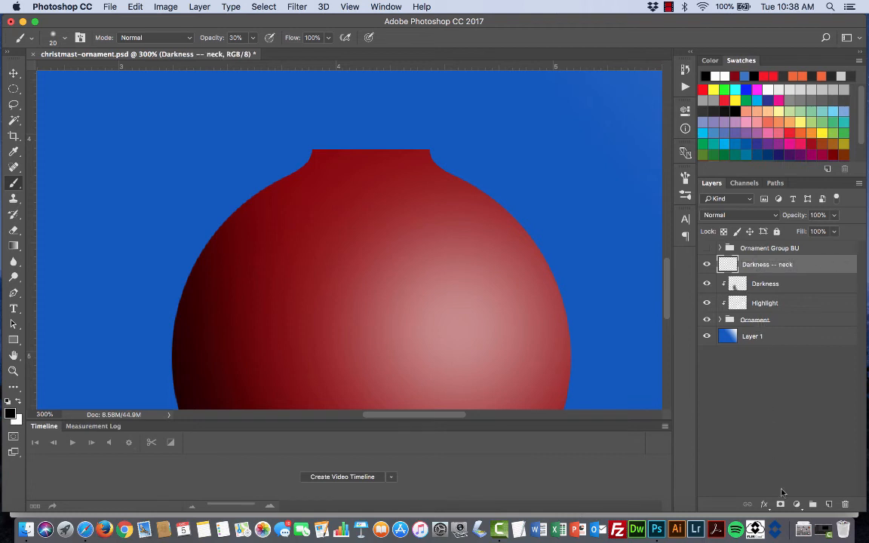
right_click(727, 238)
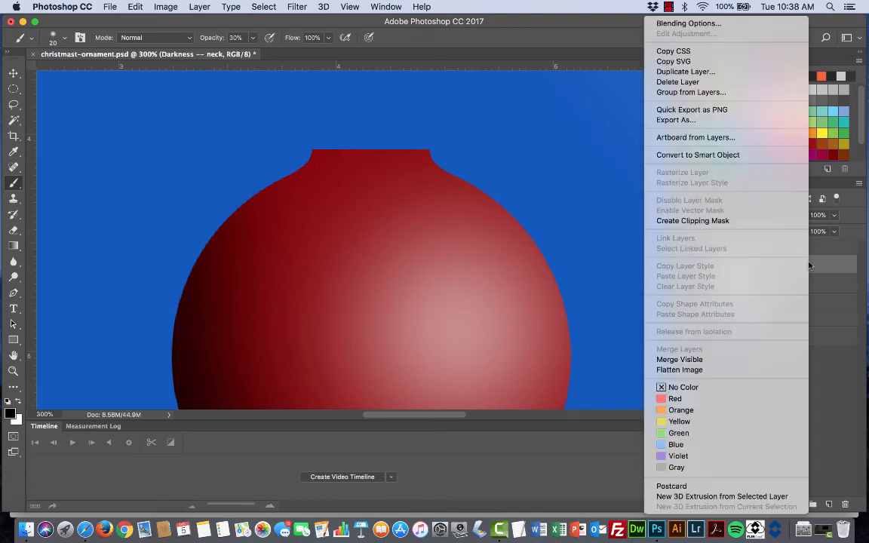
click(720, 220)
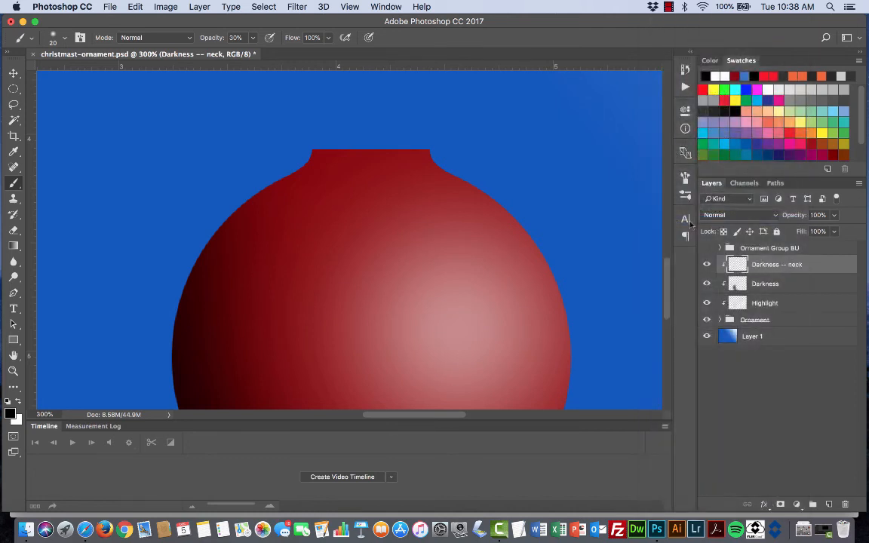
Step: Paint soft black shading across the lower part of the neck at 30% opacity, then touch it up at 8% opacity
drag(438, 216, 440, 202)
key(super+z)
drag(425, 167, 398, 169)
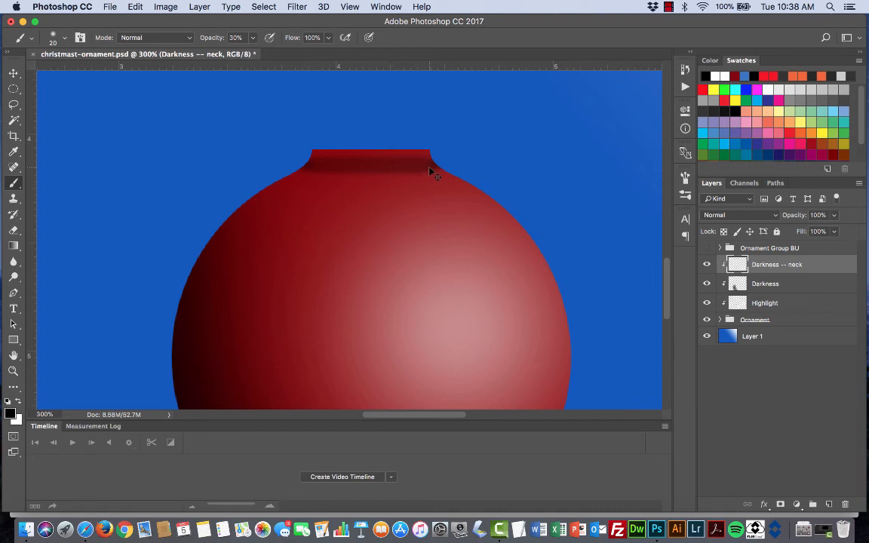
click(252, 37)
drag(253, 52, 240, 53)
click(309, 172)
Step: Switch to Safari and read tutorial Step 15 on highlighting the ornament's neck
key(super+Tab)
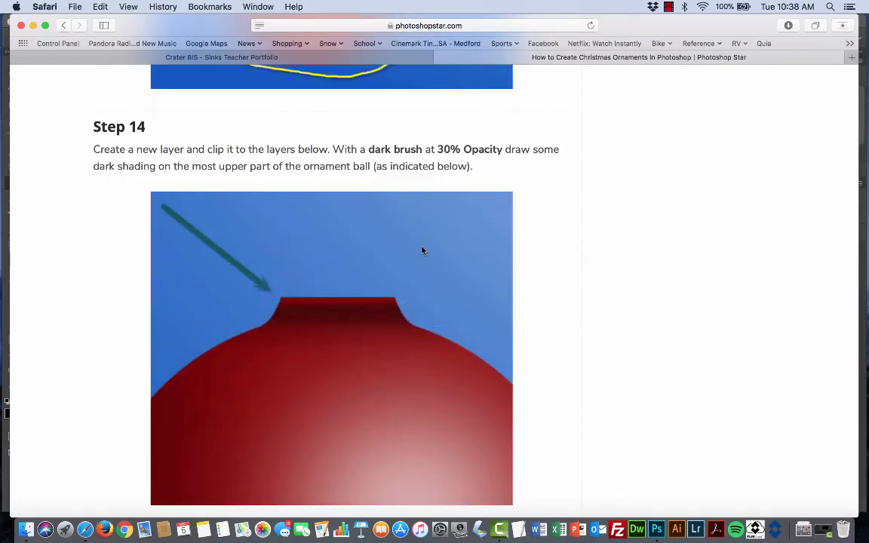
scroll(411, 197, down, 5)
scroll(423, 251, down, 3)
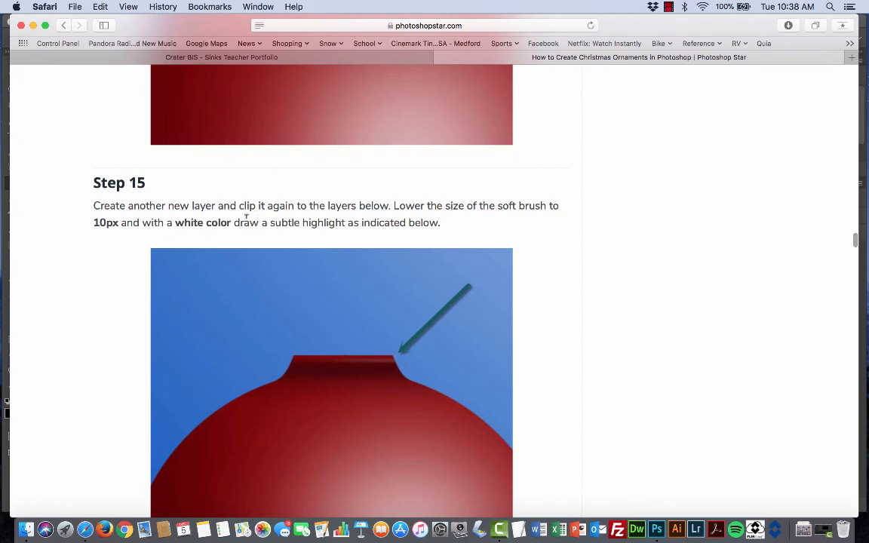
scroll(398, 249, down, 1)
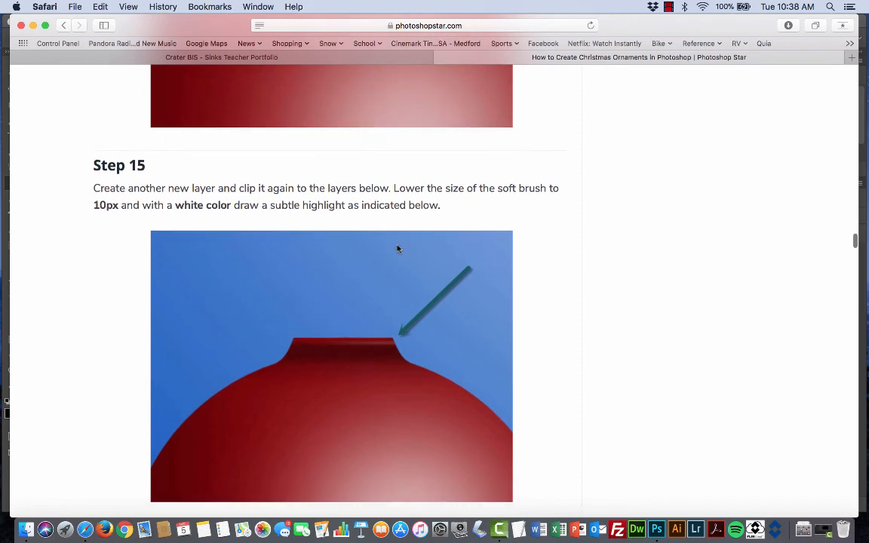
Step: Switch to Photoshop and add a layer named "highlight -- neck" above Darkness -- neck, clipped to the layers below
key(super+Tab)
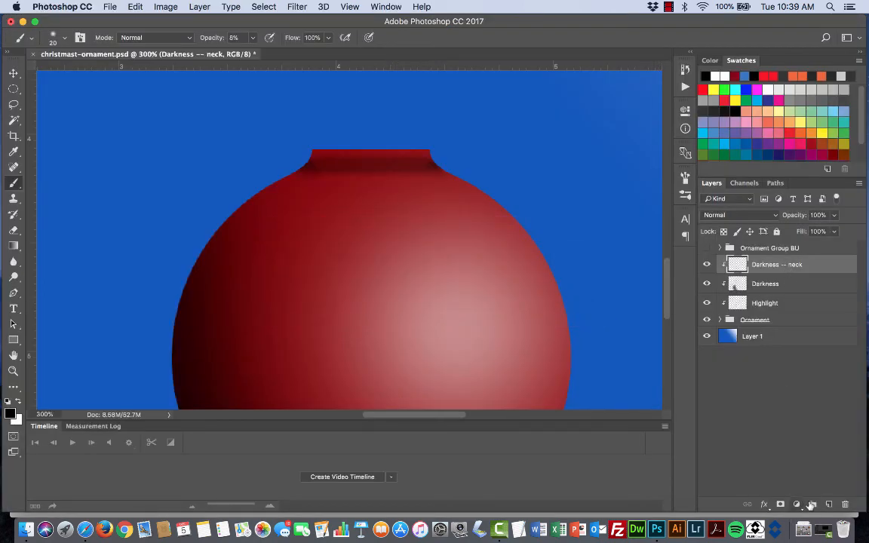
key(super+alt+shift+n)
double_click(754, 266)
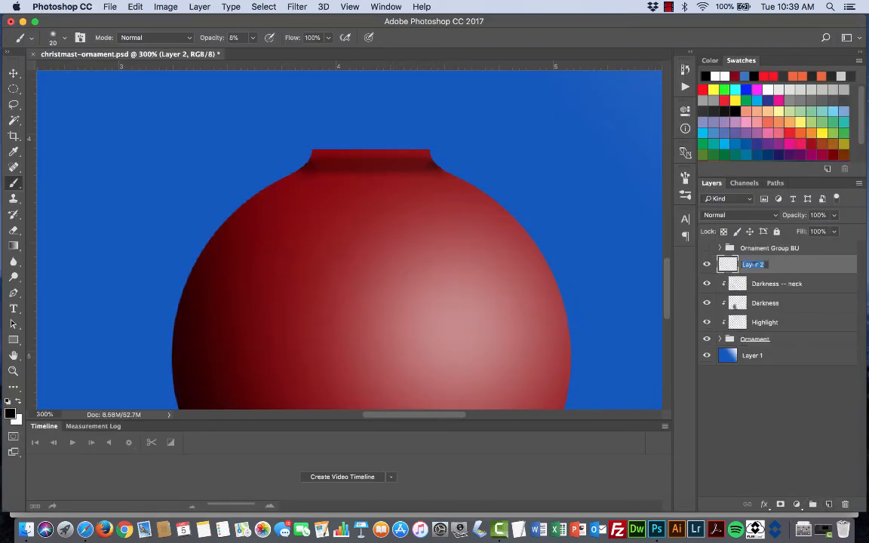
text(highlight -- neck)
key(Return)
right_click(794, 263)
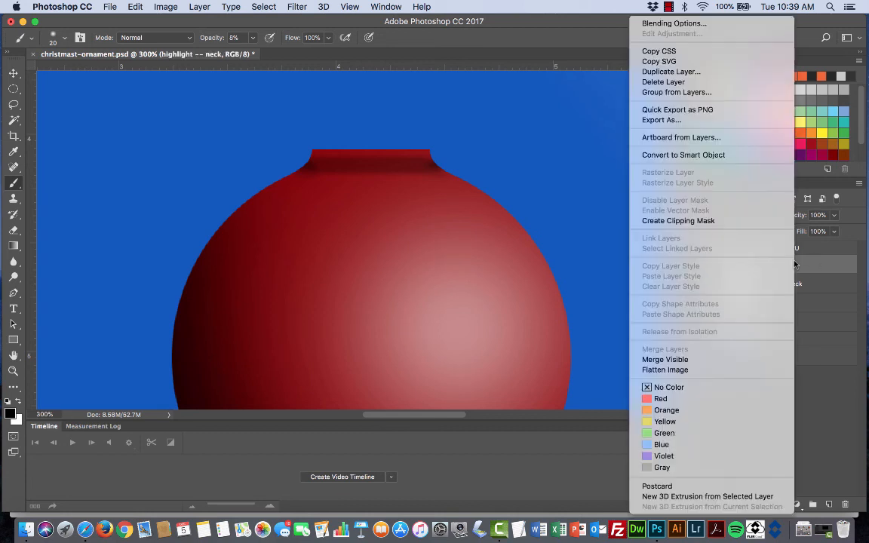
click(678, 221)
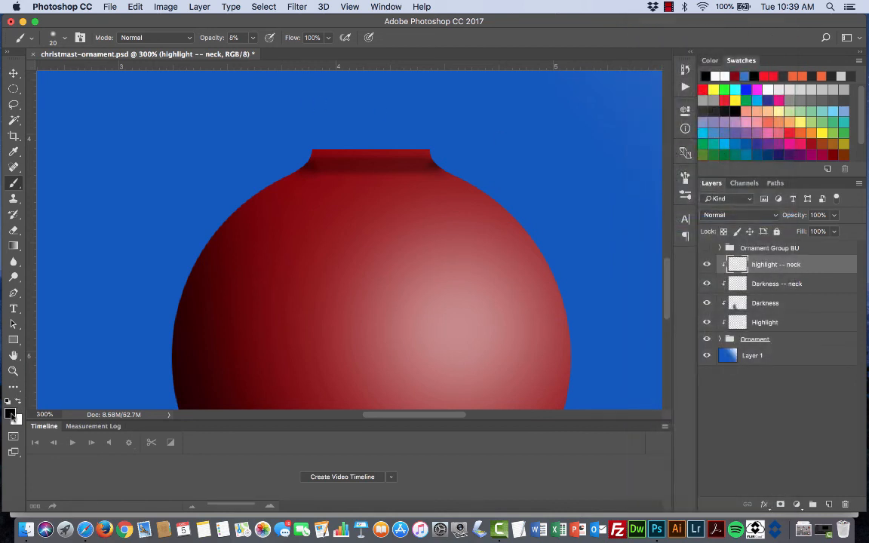
Step: Swap the foreground colour to white and set the brush size to 10 px
click(18, 401)
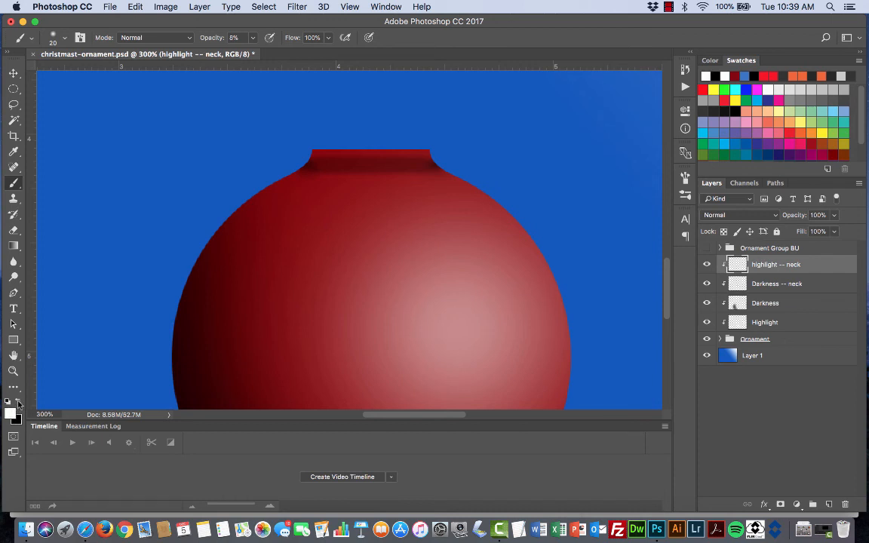
click(59, 38)
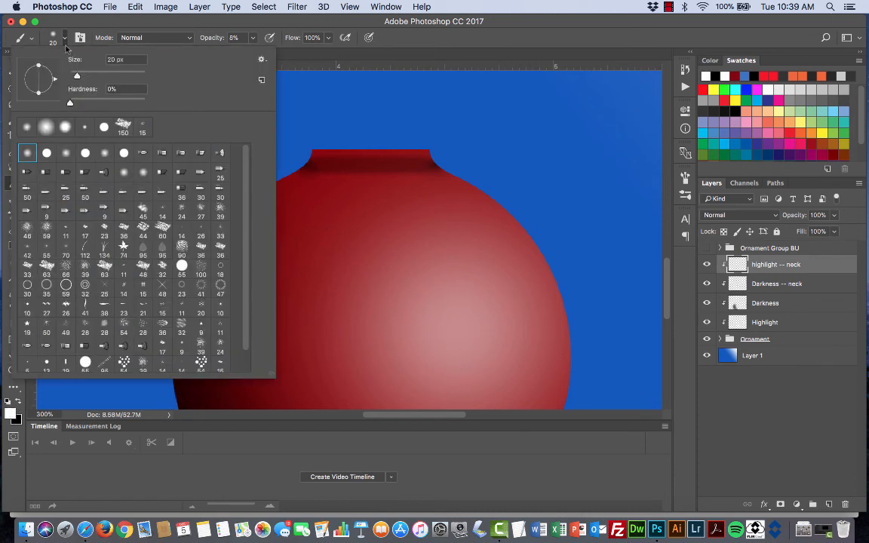
text(120)
key(BackSpace)
key(BackSpace)
text(0)
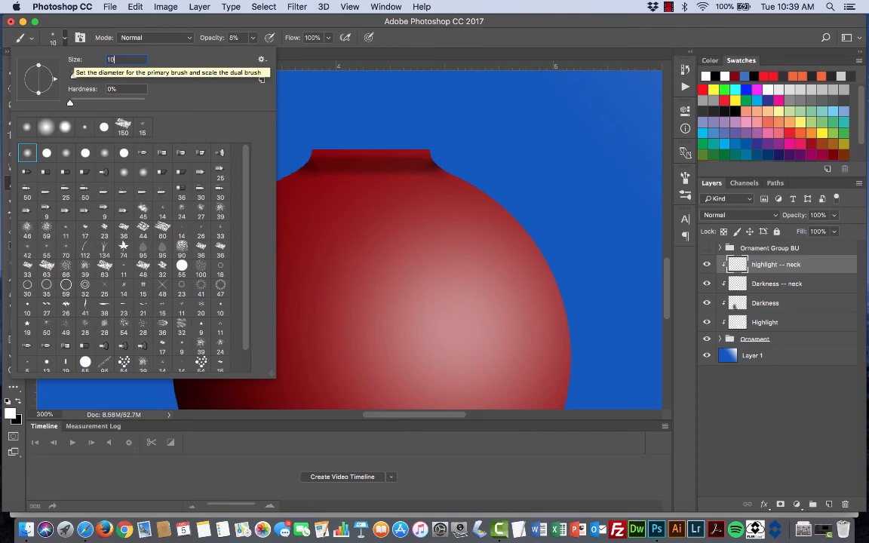
key(Return)
Step: Recheck tutorial Steps 15 and 14 in Safari for the brush settings, then set the brush opacity to 30% in Photoshop
key(super+Tab)
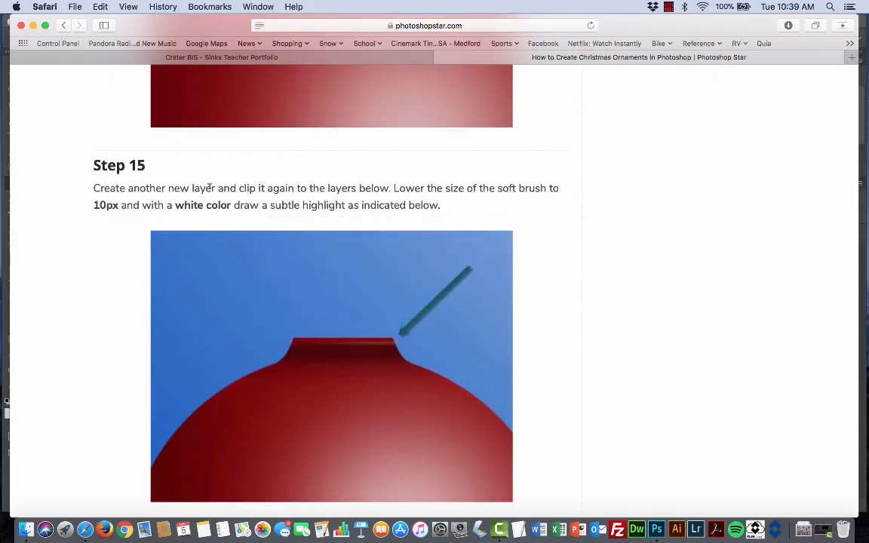
key(super+Tab)
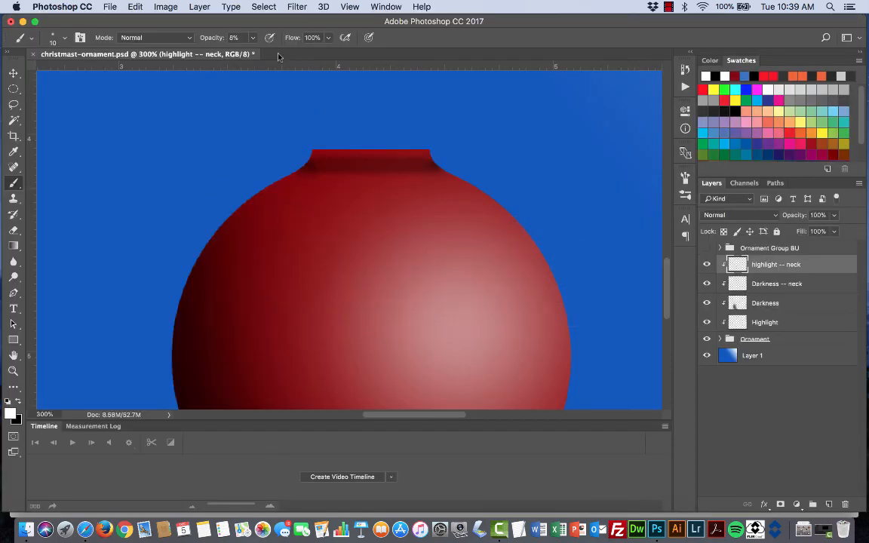
key(super+Tab)
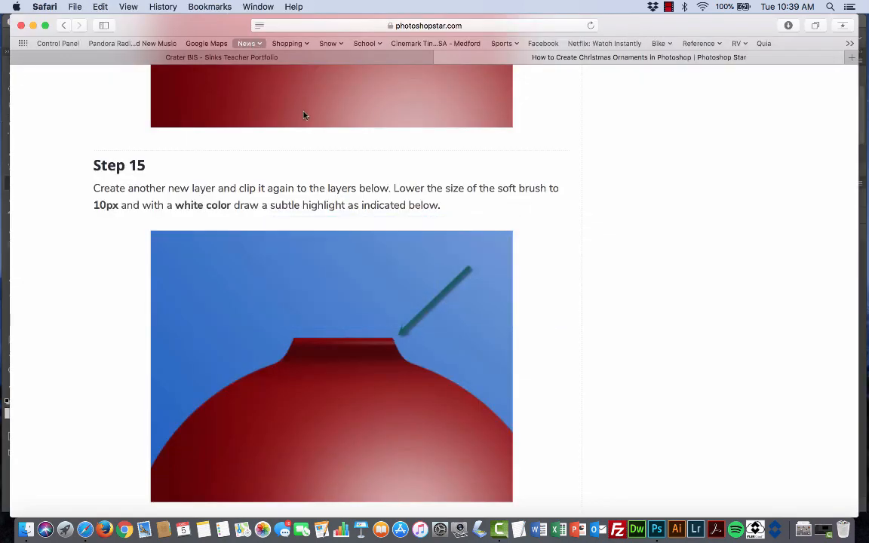
scroll(330, 148, up, 10)
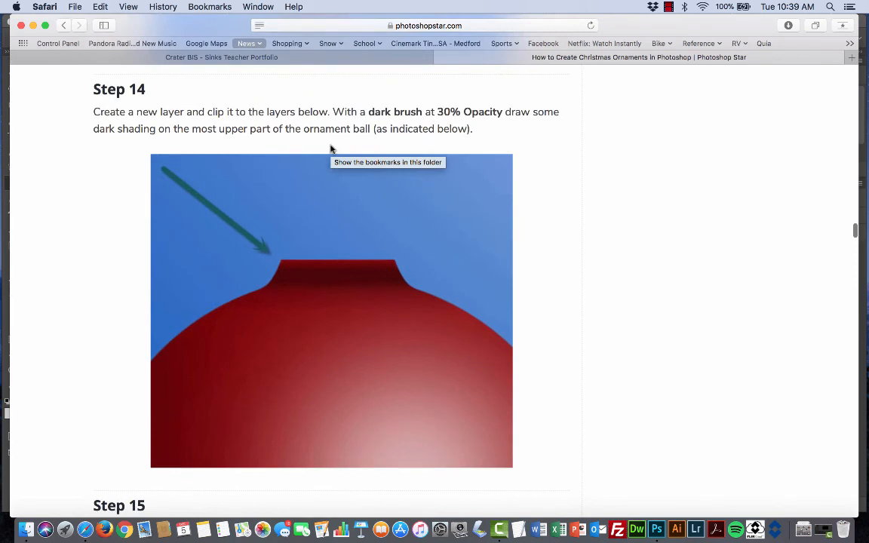
key(super+Tab)
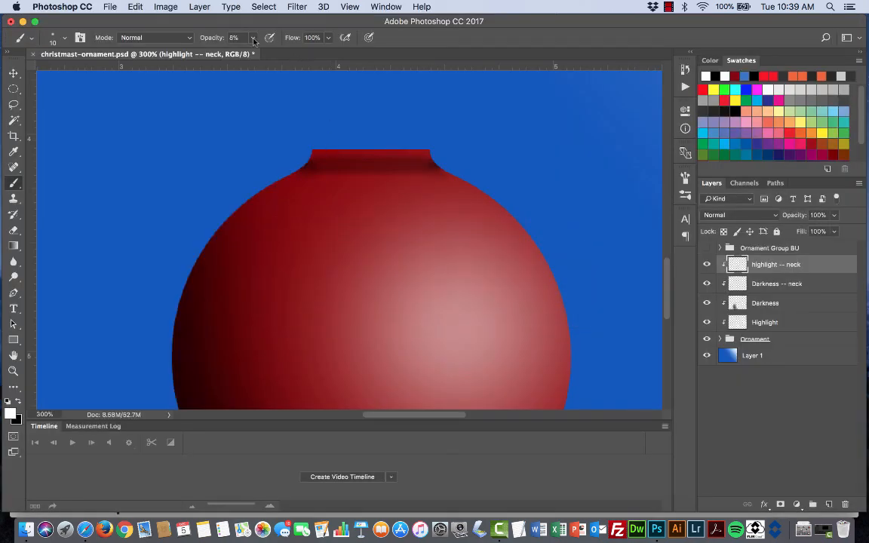
click(253, 38)
click(230, 38)
text(30)
drag(403, 160, 379, 161)
drag(327, 160, 307, 161)
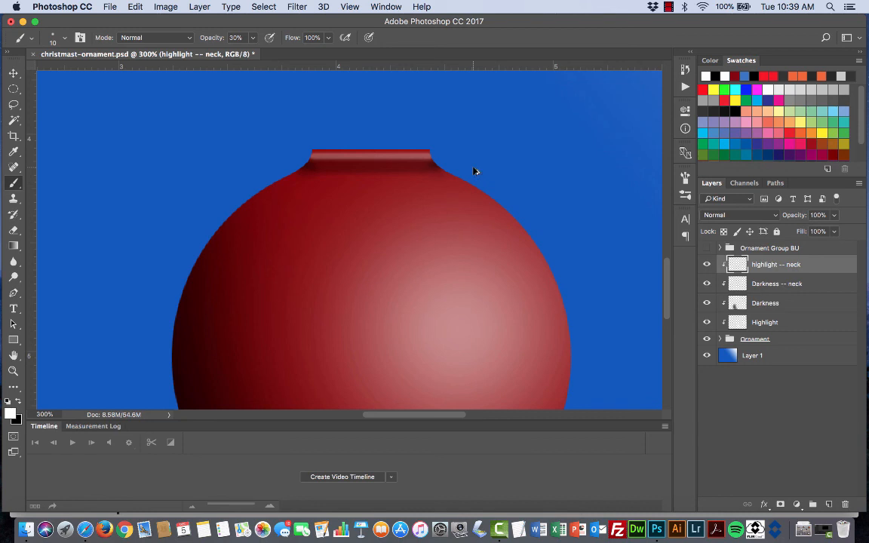
key(super+z)
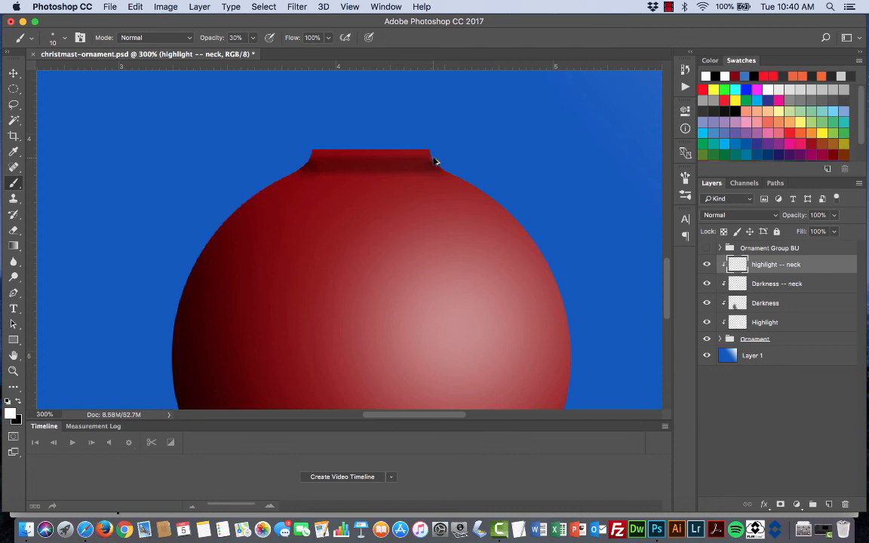
Step: Paint a soft white highlight across the neck just above the dark shading, then show the guides
drag(435, 161, 311, 166)
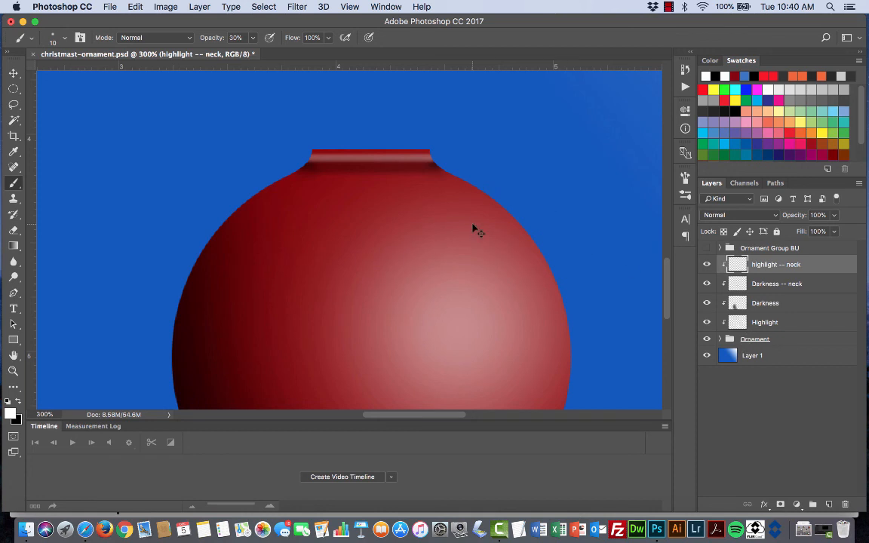
key(super+semicolon)
key(super+1)
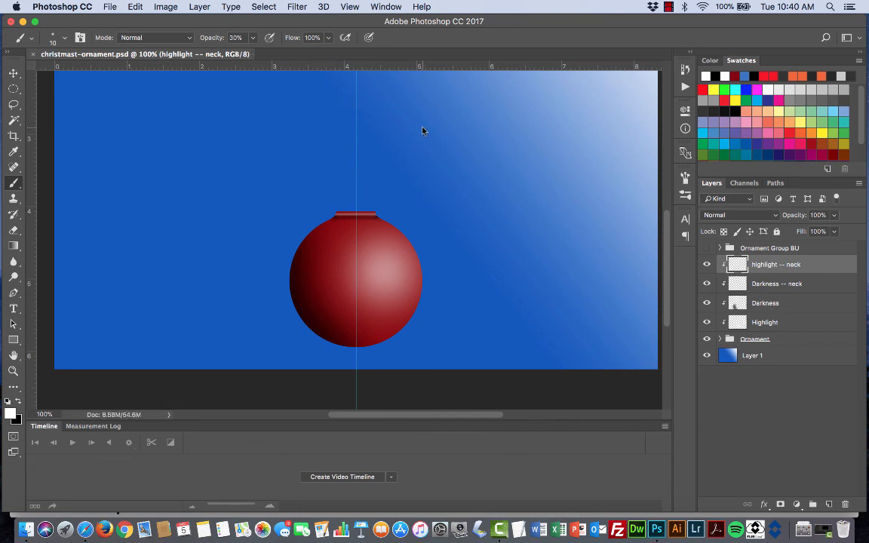
Step: Compare the neck with the Step 14 image in Safari, then select the Darkness -- neck layer in Photoshop
key(super+Tab)
scroll(398, 266, down, 5)
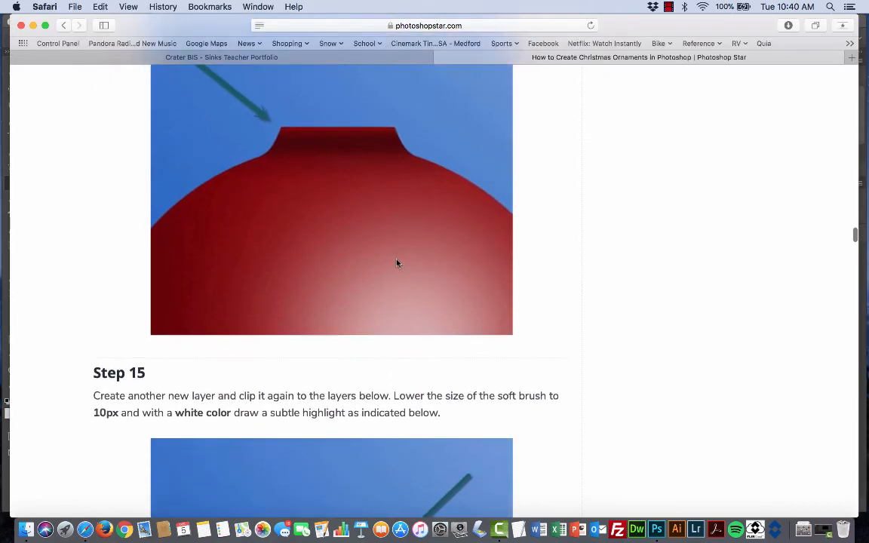
scroll(398, 266, up, 3)
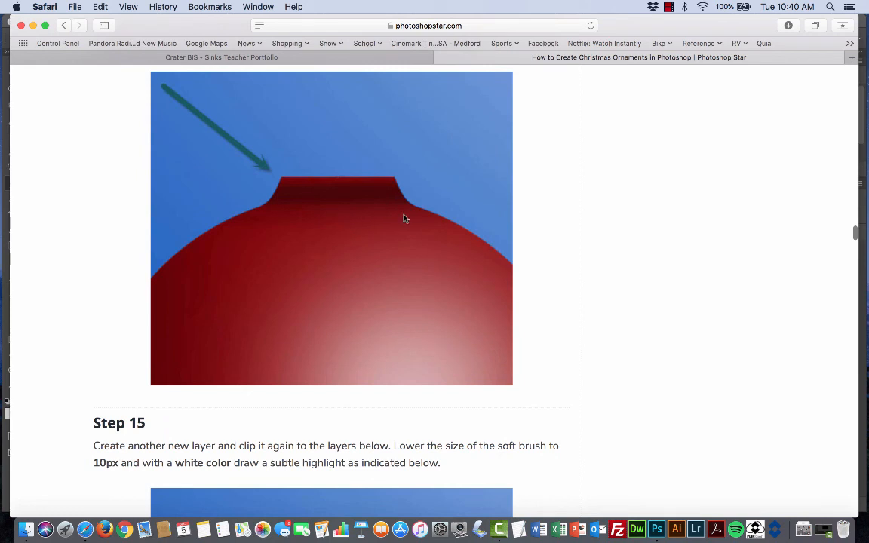
key(super+Tab)
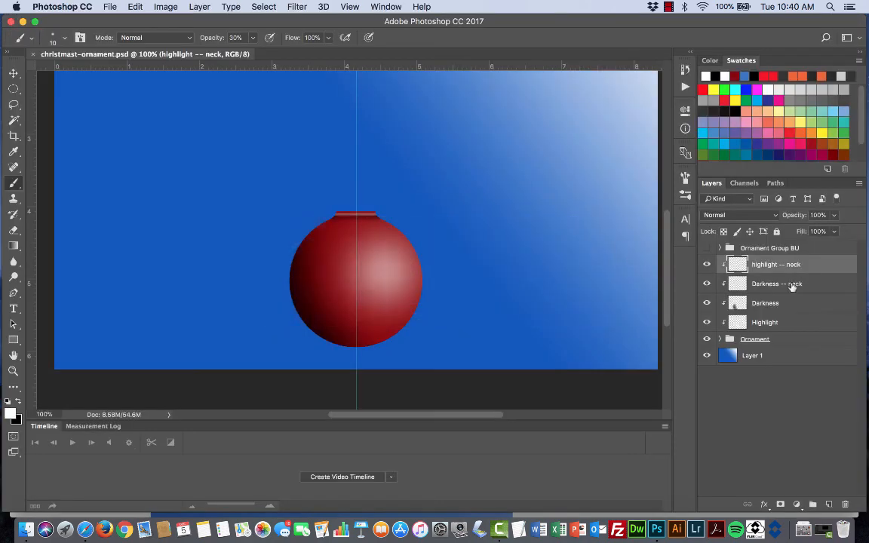
click(814, 284)
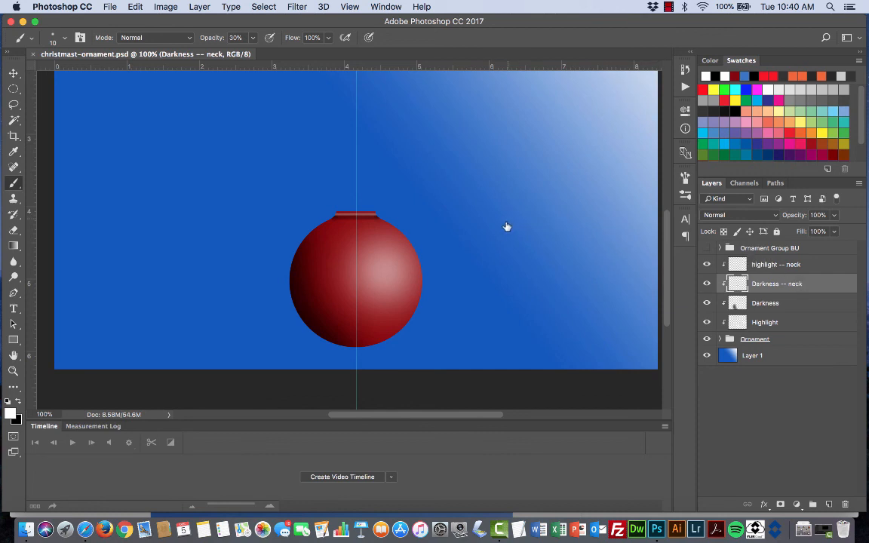
Step: Switch to Safari, review the Step 15 image and read Step 16 on the black layer and its Add Noise settings
key(super+Tab)
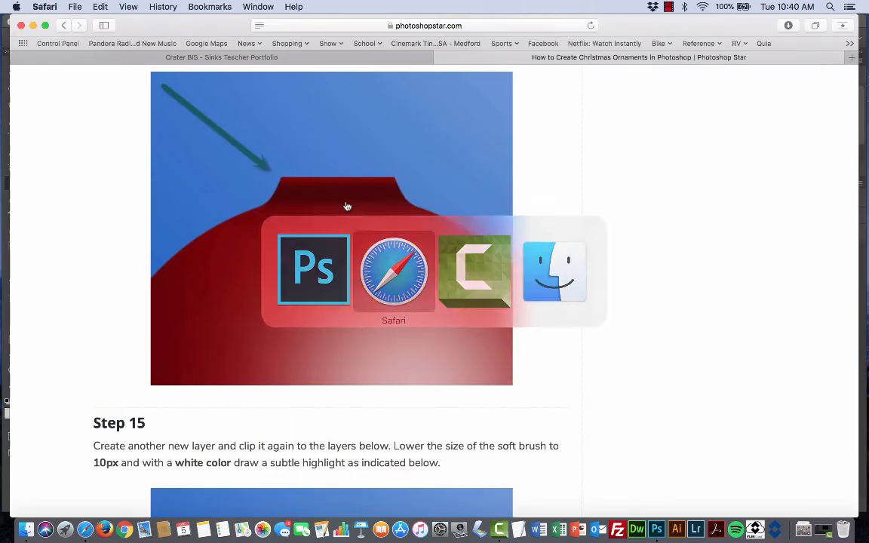
scroll(407, 285, down, 5)
scroll(407, 285, down, 2)
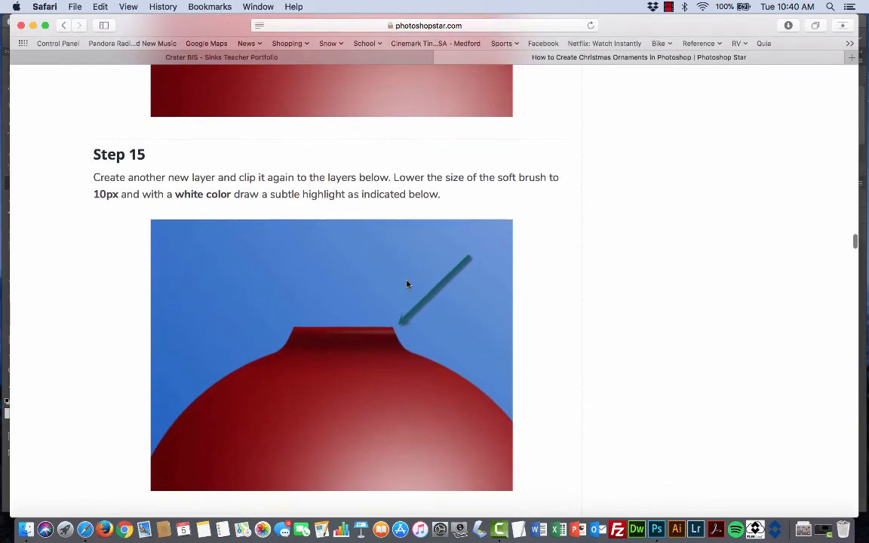
scroll(407, 284, down, 5)
scroll(408, 285, down, 4)
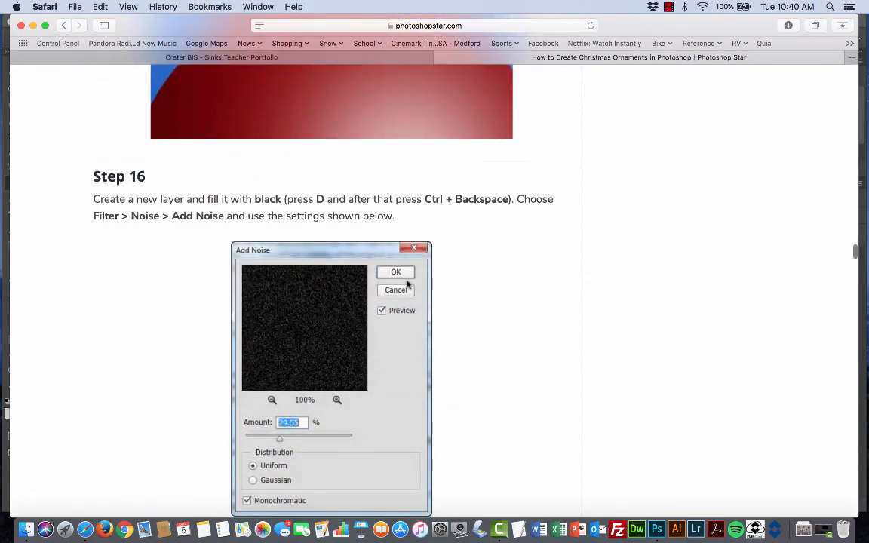
scroll(407, 285, down, 5)
scroll(408, 285, up, 5)
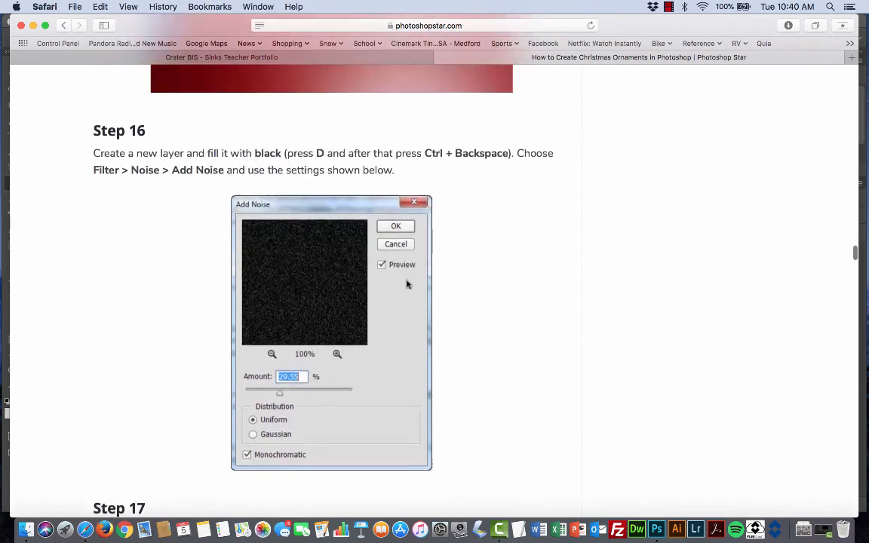
scroll(545, 326, down, 1)
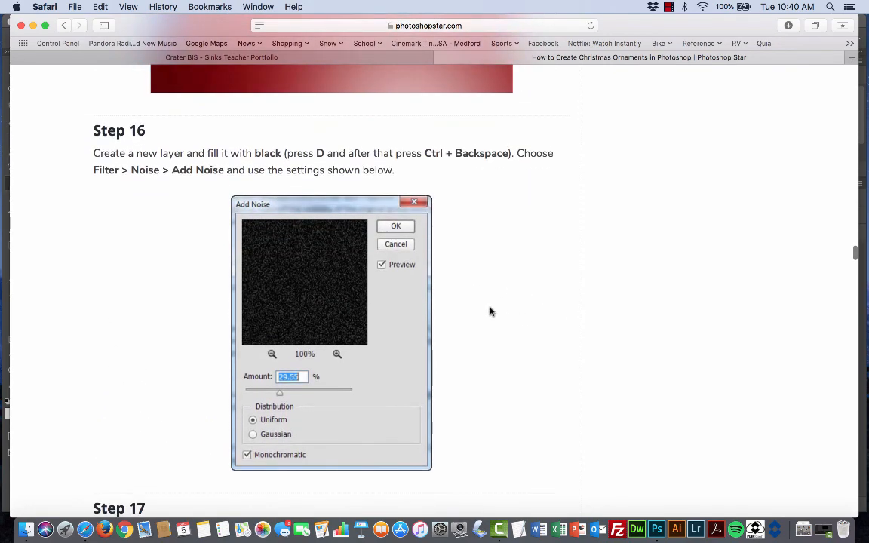